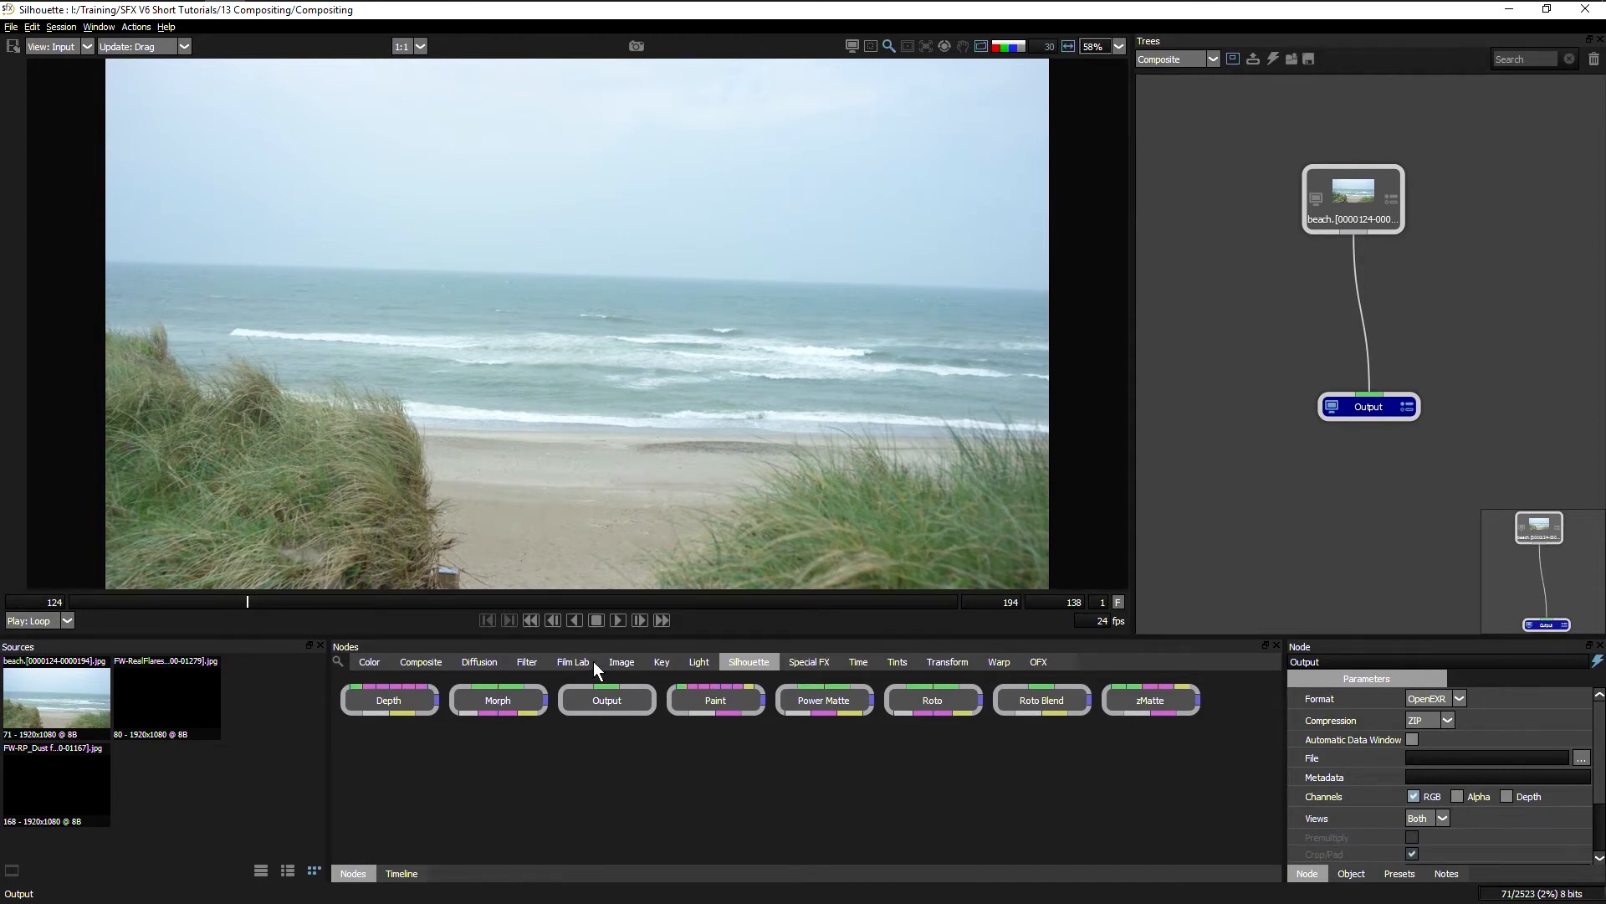
Step: Play the beach clip in the viewer to examine its camera movement
click(623, 622)
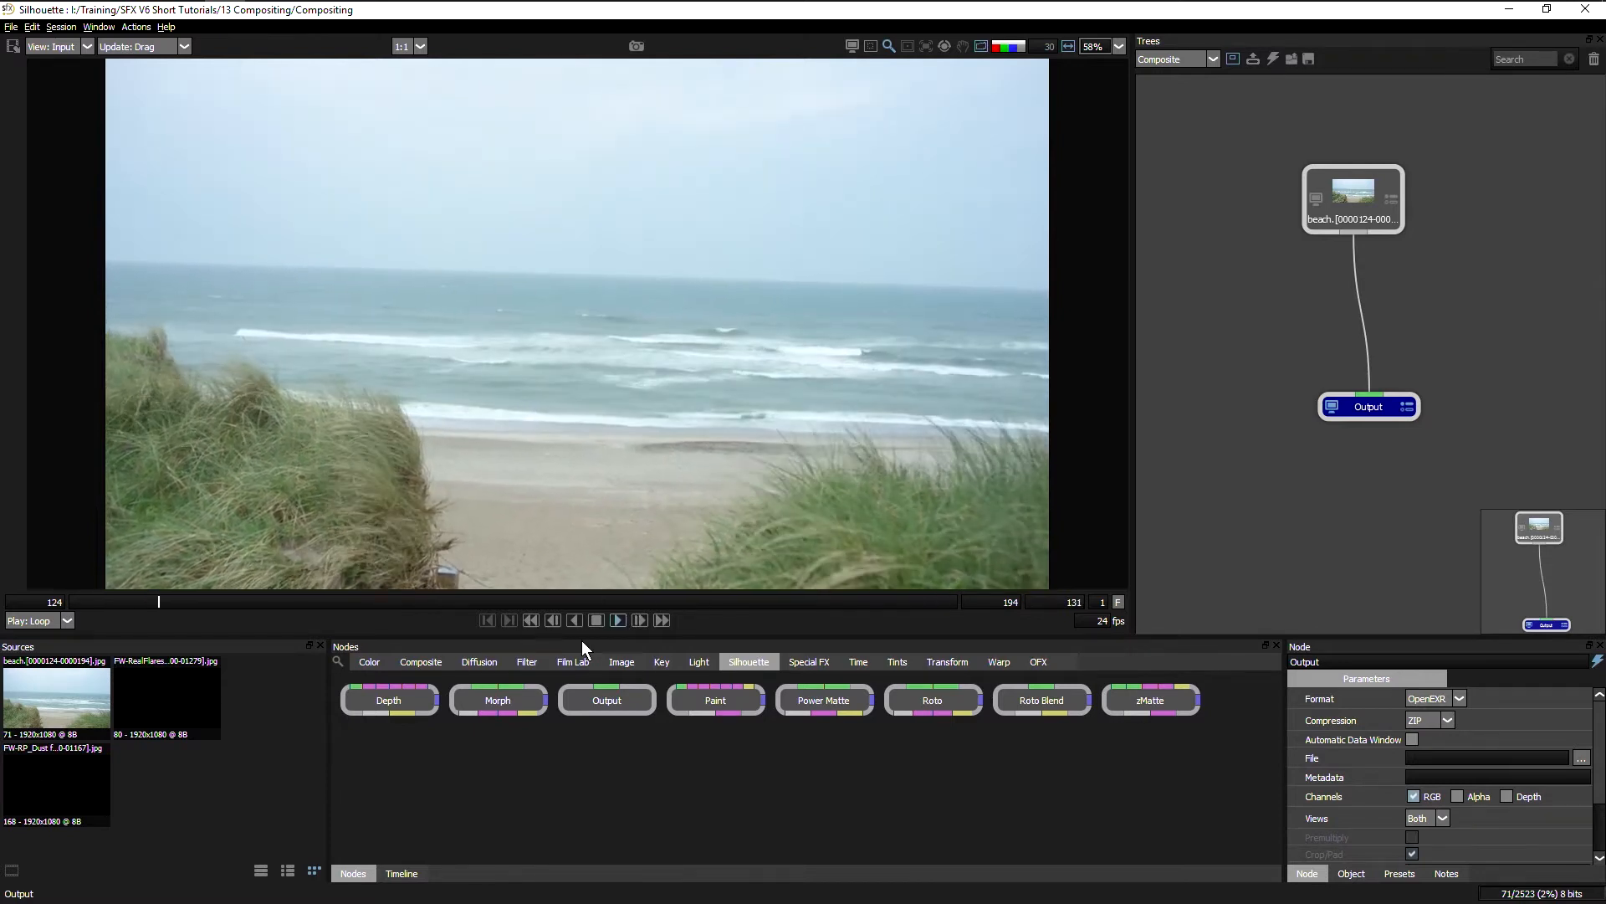
click(596, 620)
click(596, 620)
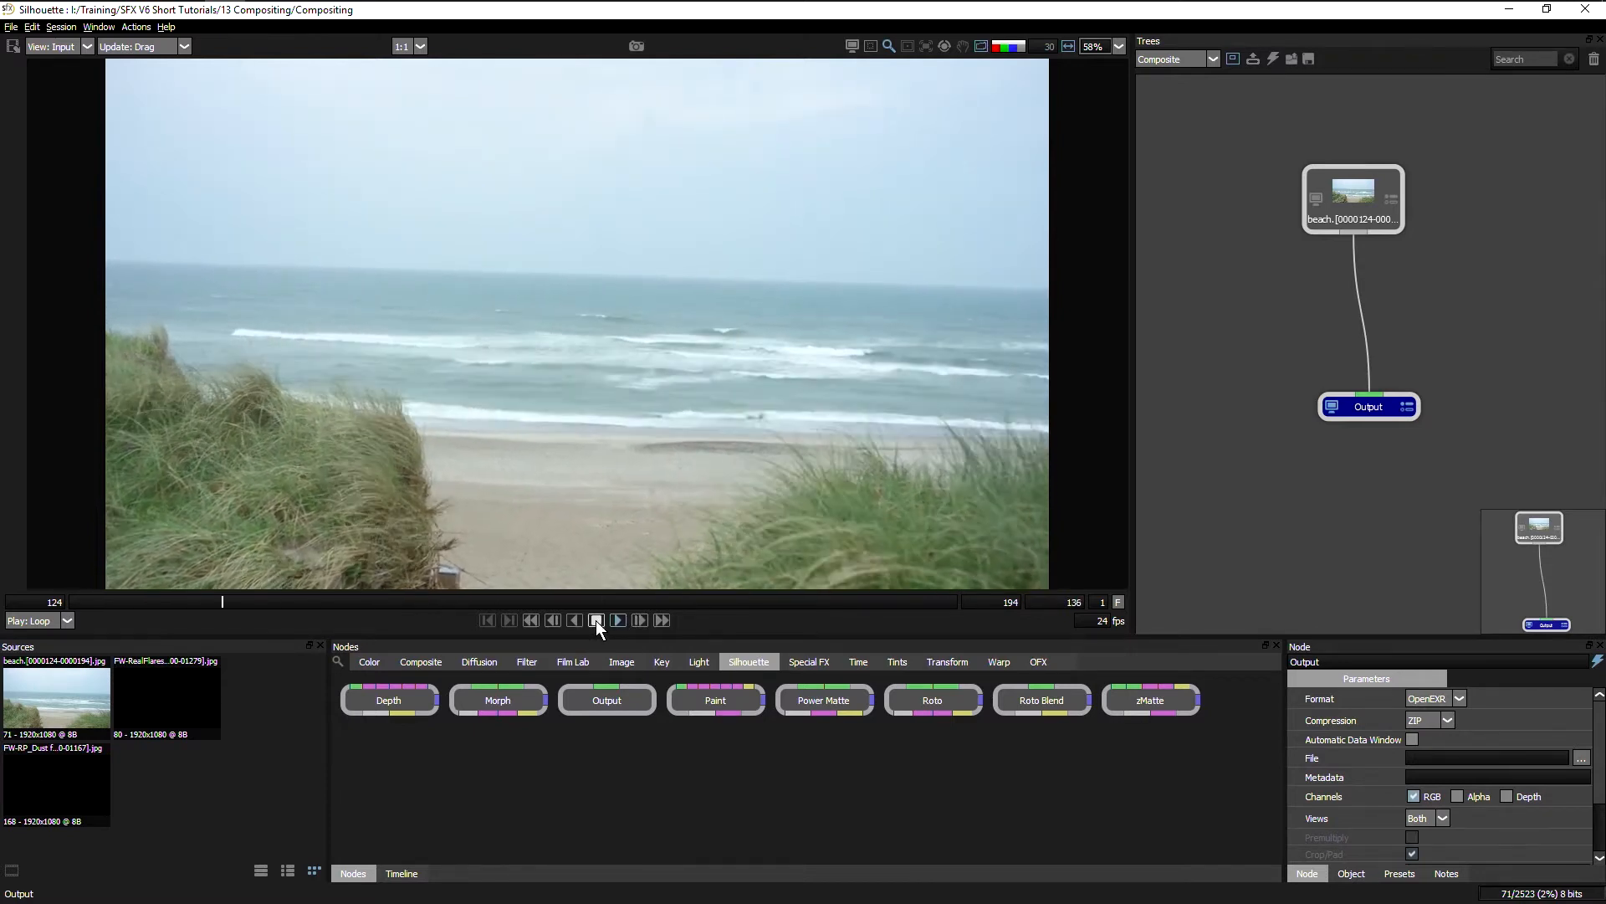
click(623, 620)
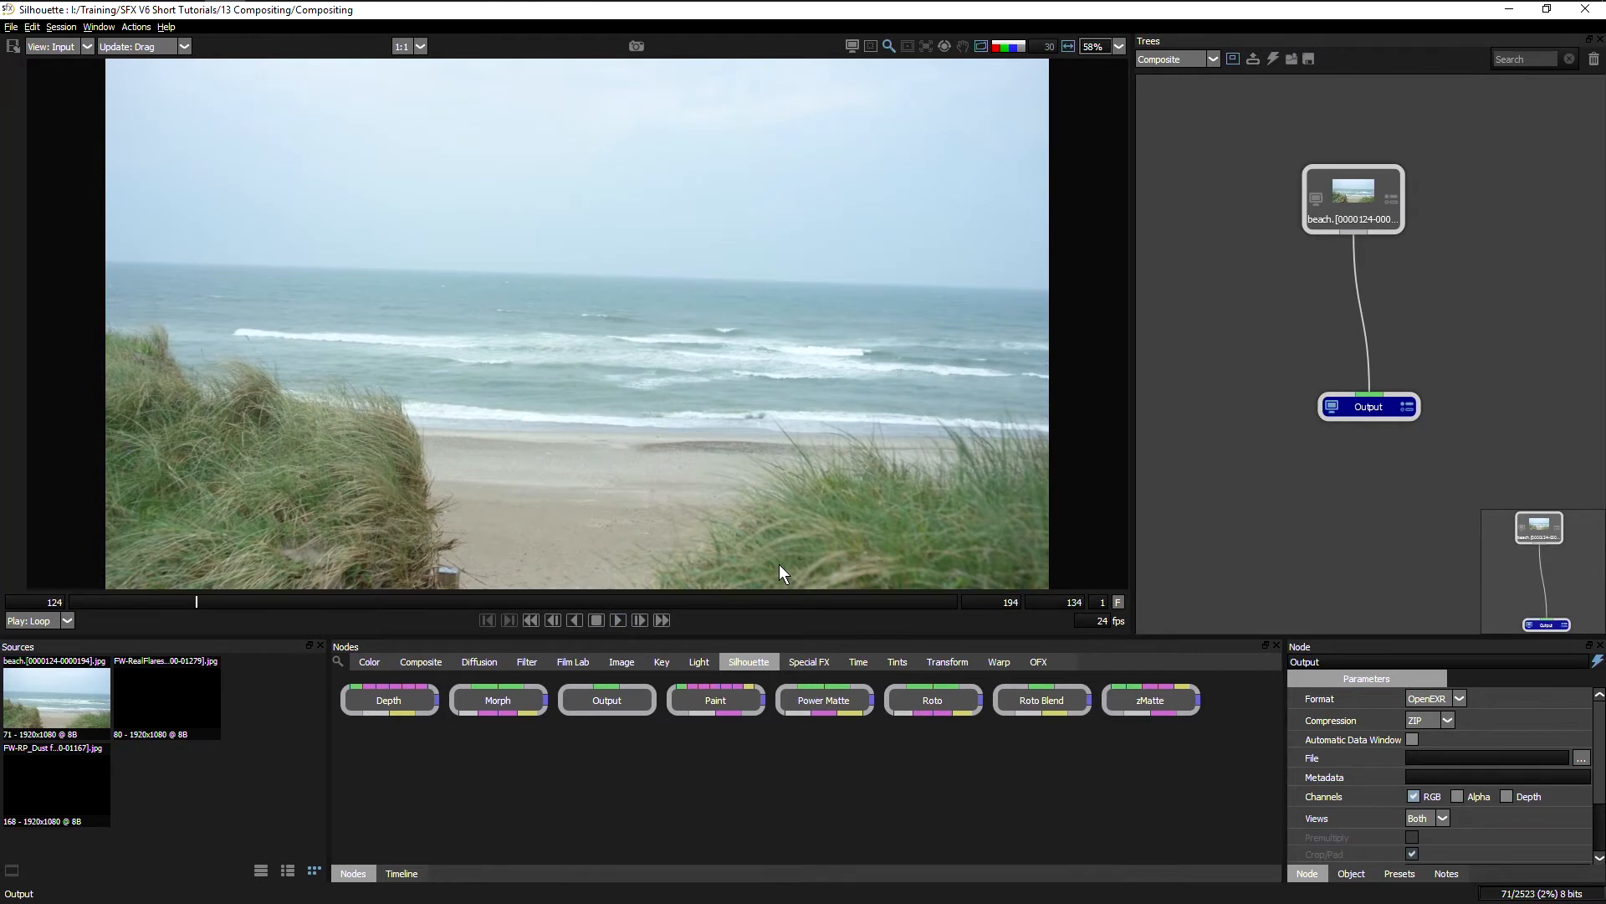
Step: Insert a Transform node between the beach source and the Output node, and expand its Transform settings
click(947, 661)
drag(1151, 701, 1370, 330)
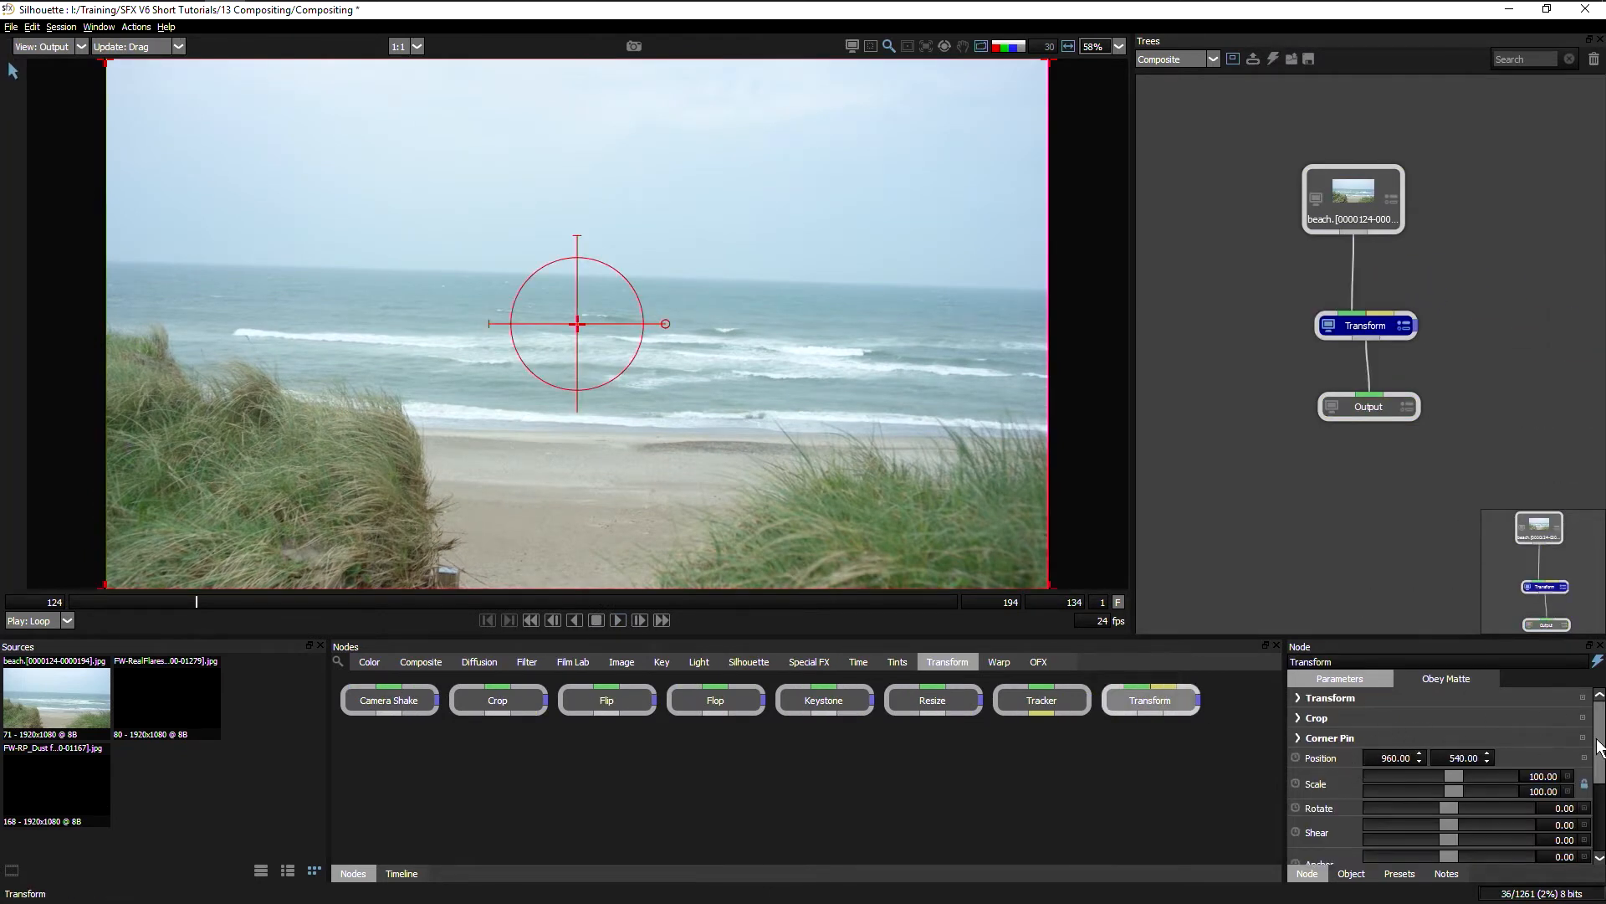
drag(1601, 750, 1602, 711)
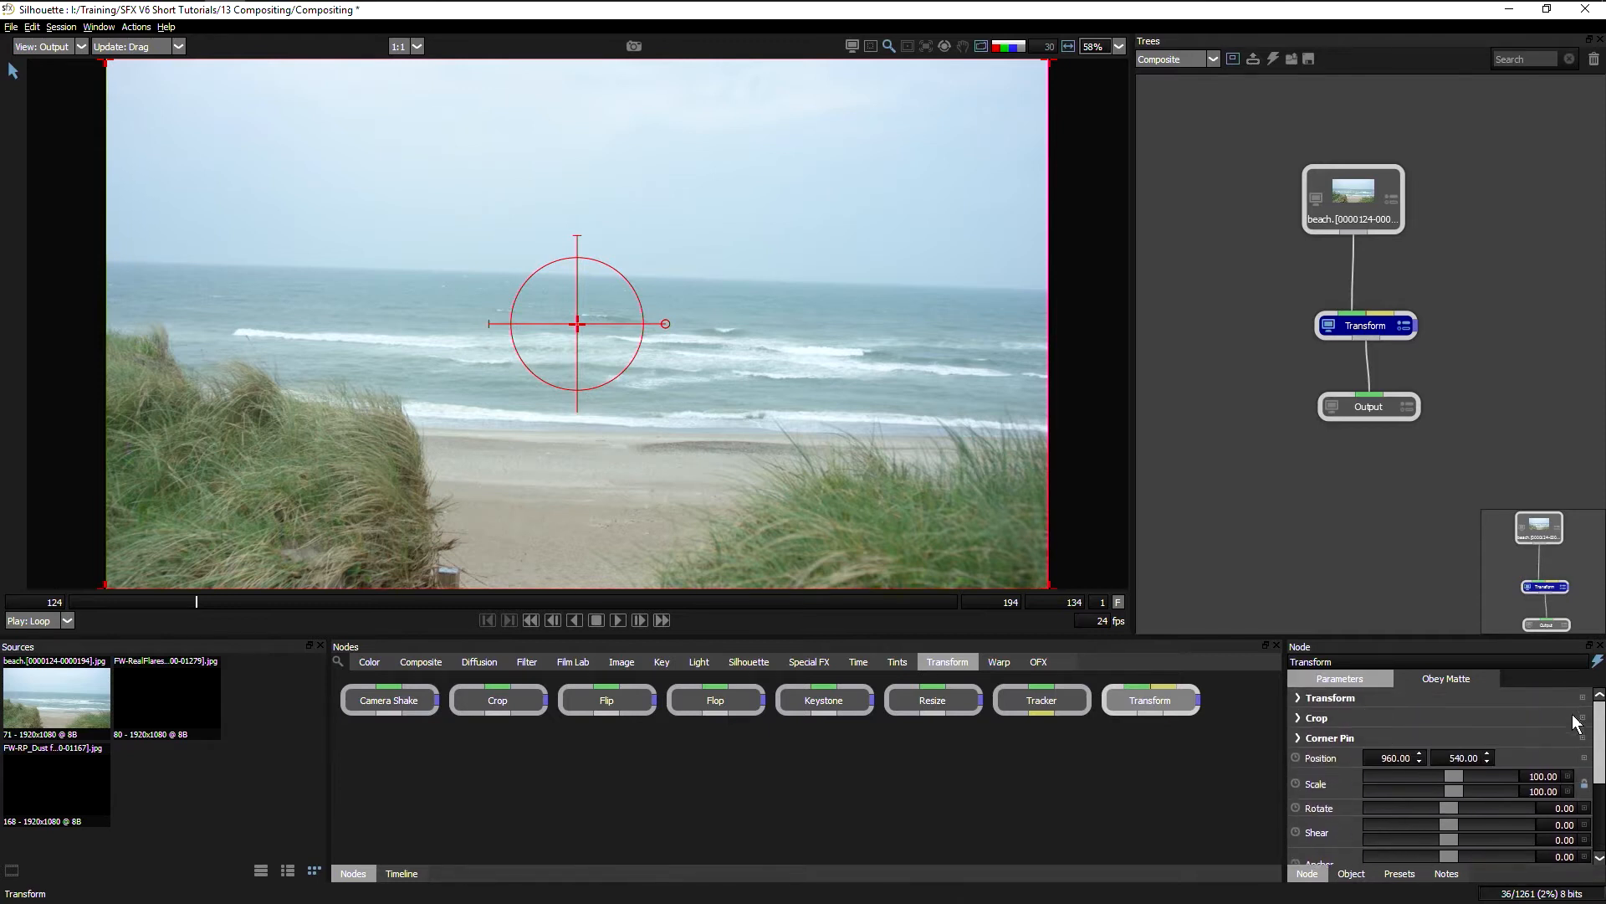
click(1311, 705)
click(1436, 740)
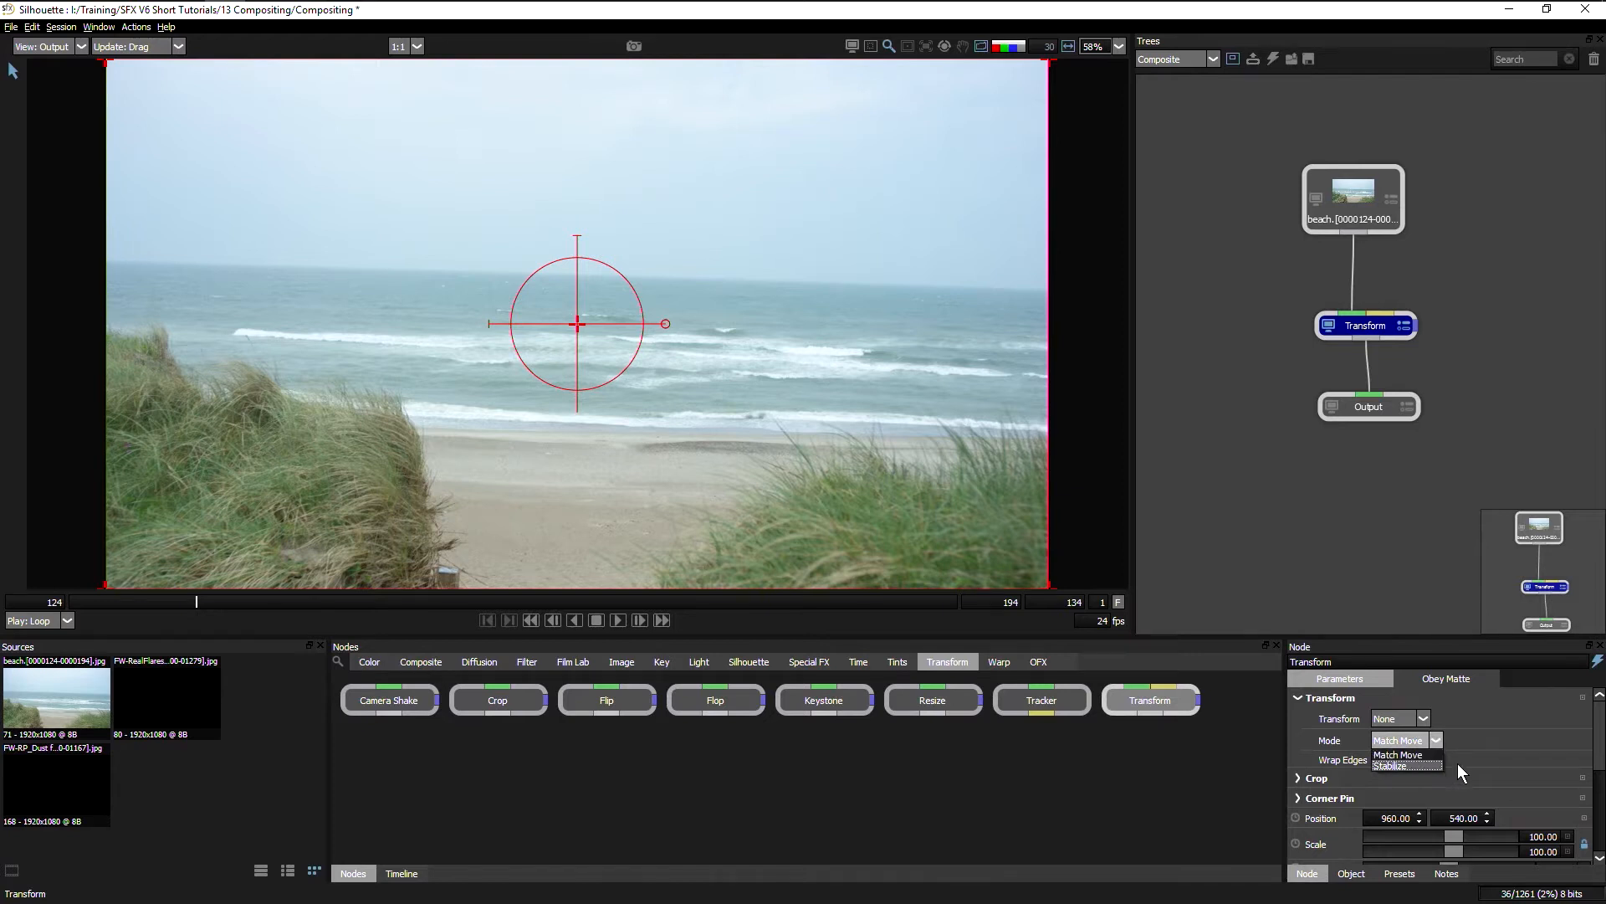
click(1459, 765)
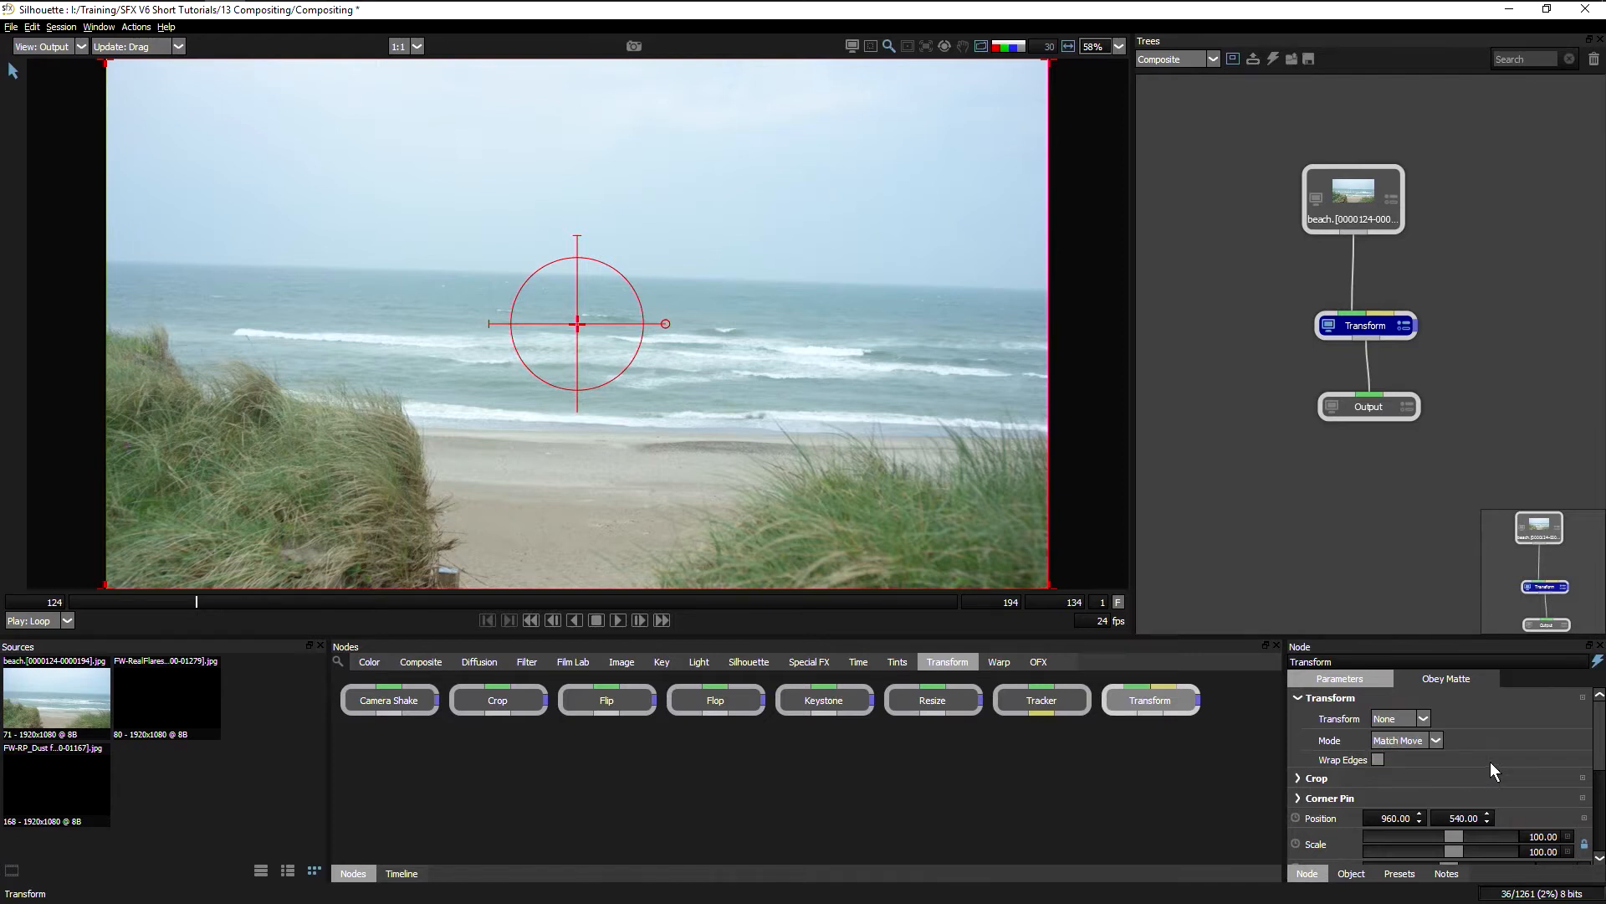
Step: Add a Tracker node beside the main branch and feed the beach source into it
click(1026, 700)
drag(1473, 278, 1488, 294)
drag(1355, 234, 1482, 290)
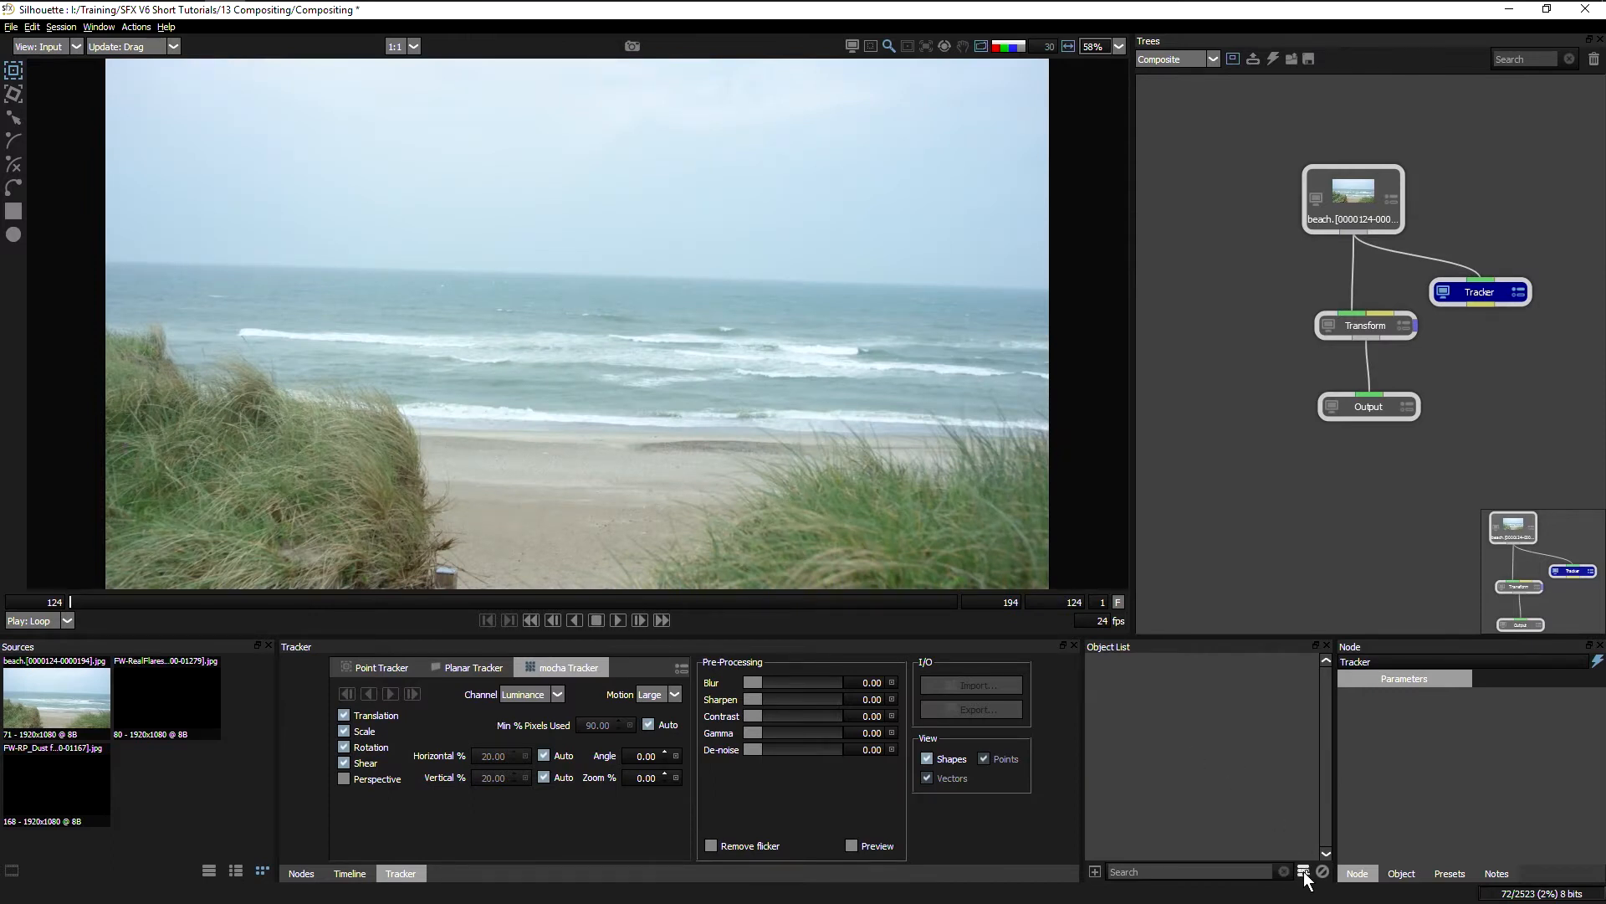
Step: Create a layer in the Tracker node and name it Stabilize
click(1304, 872)
double_click(1146, 662)
text(S)
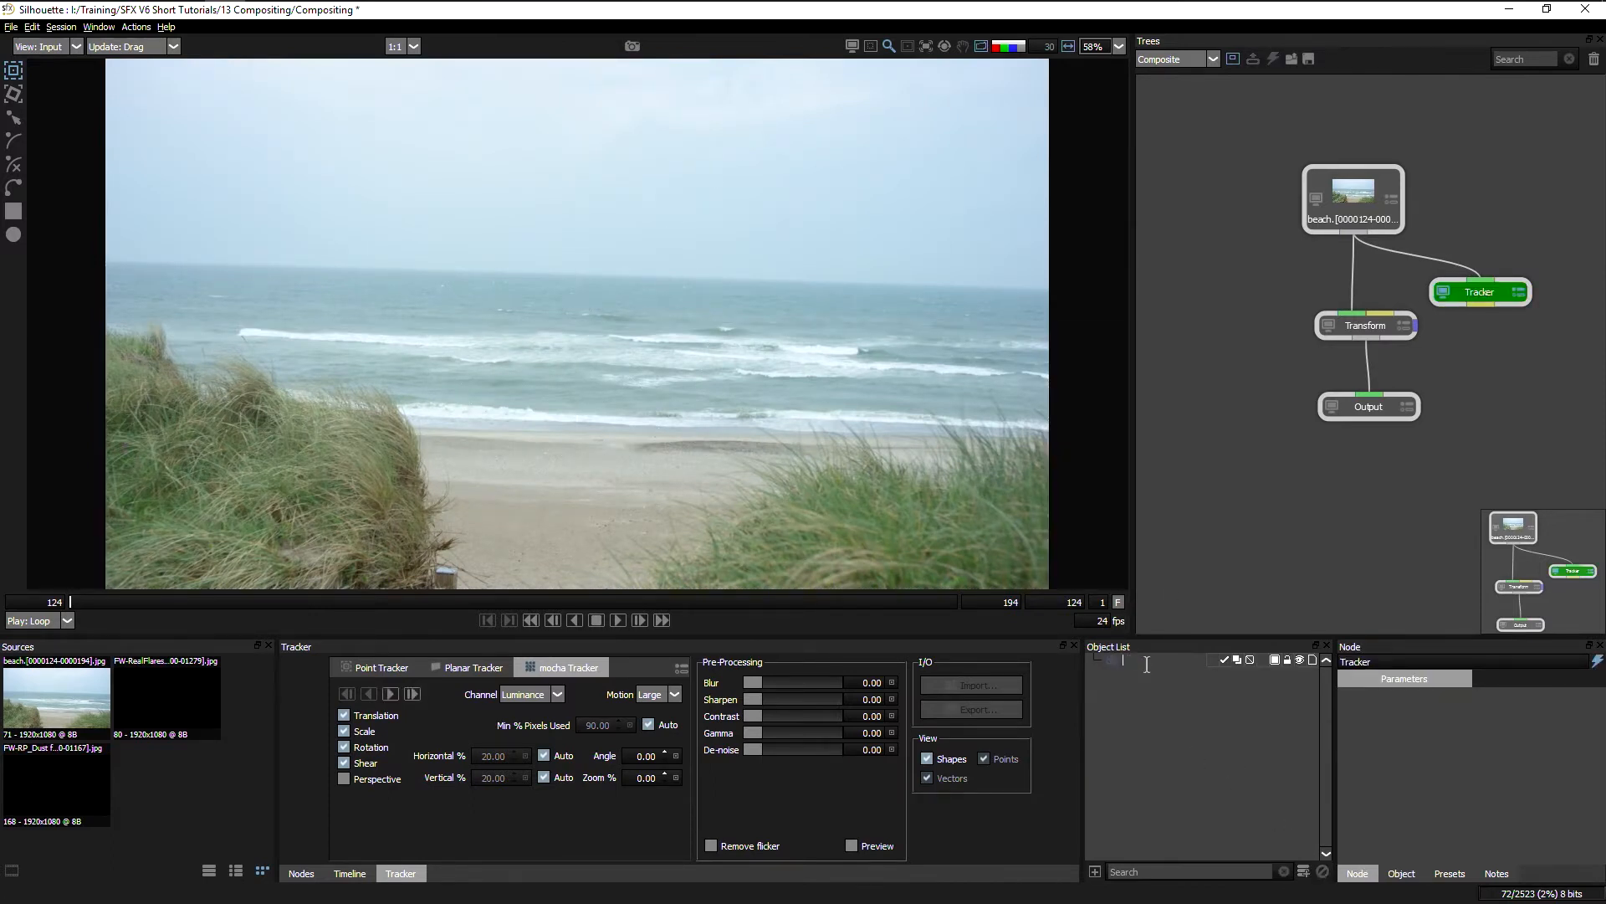
text(Stabilize)
key(Return)
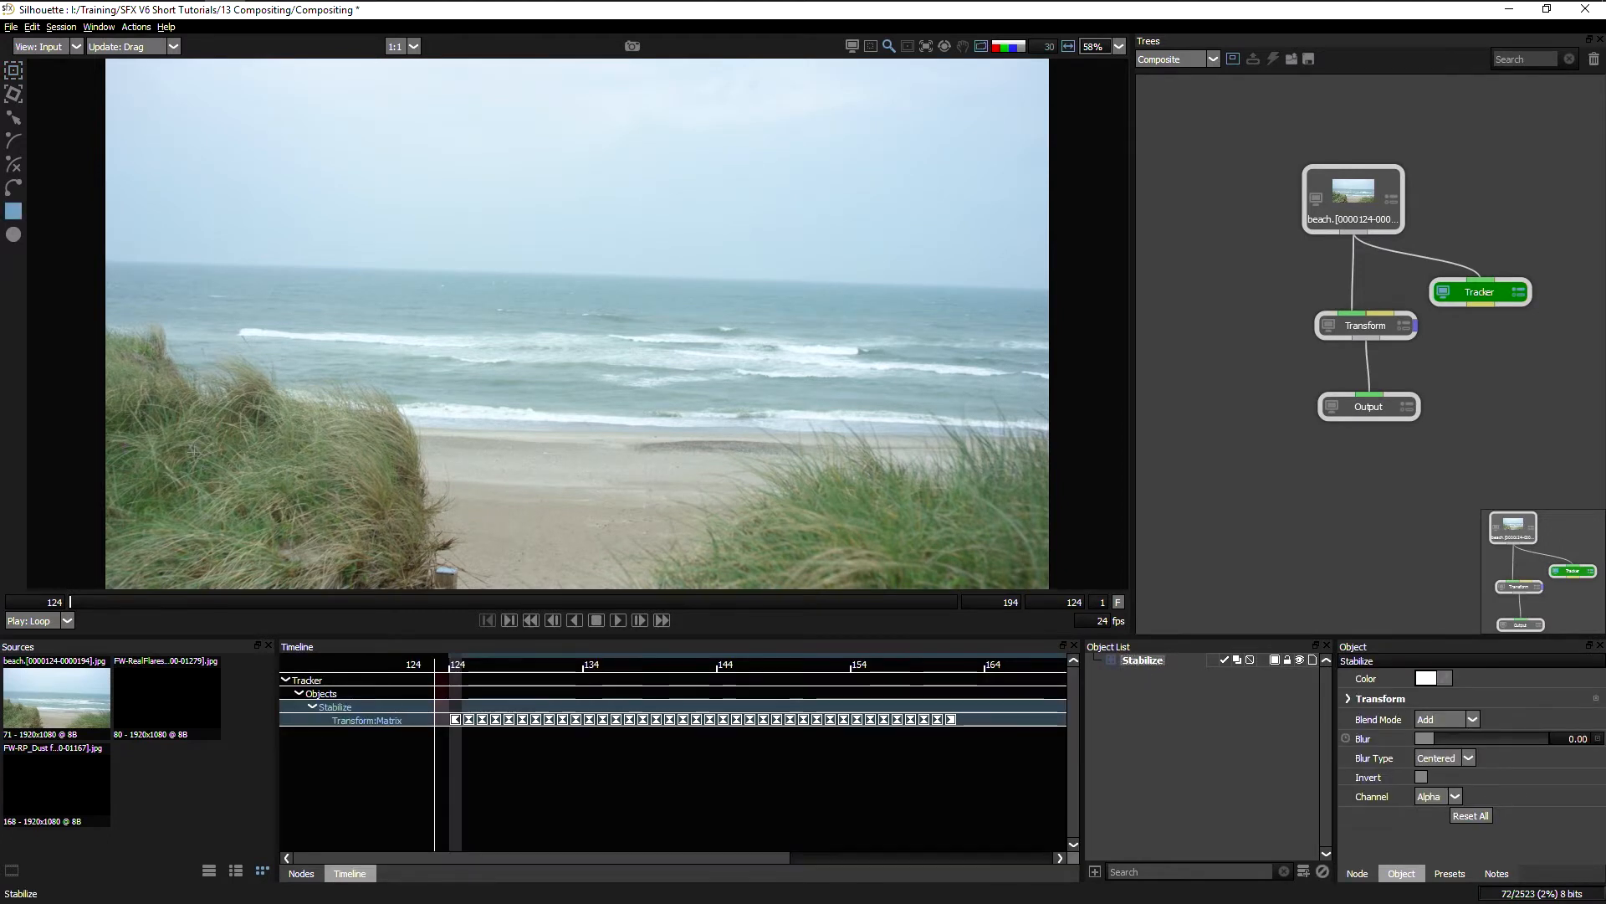
Step: Draw a square shape over the lower-left dune grass in the Stabilize layer and widen it toward the image's left edge
drag(136, 393, 404, 583)
drag(134, 392, 123, 392)
drag(134, 583, 121, 583)
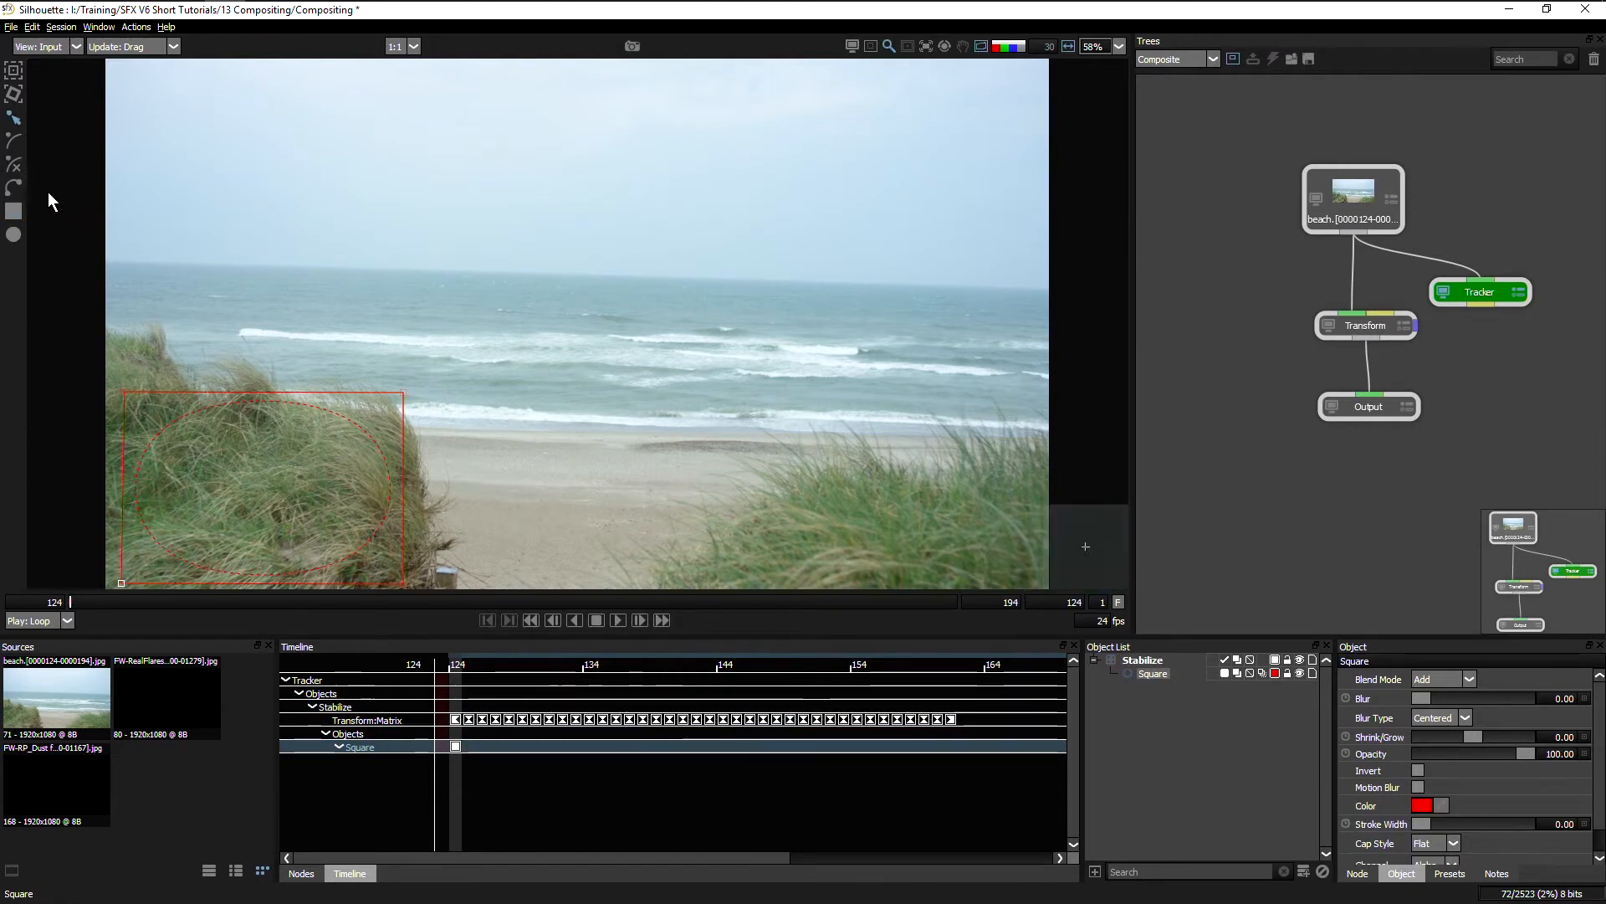
Step: Track the dune grass square forward through frame 194 with the mocha Tracker
click(15, 73)
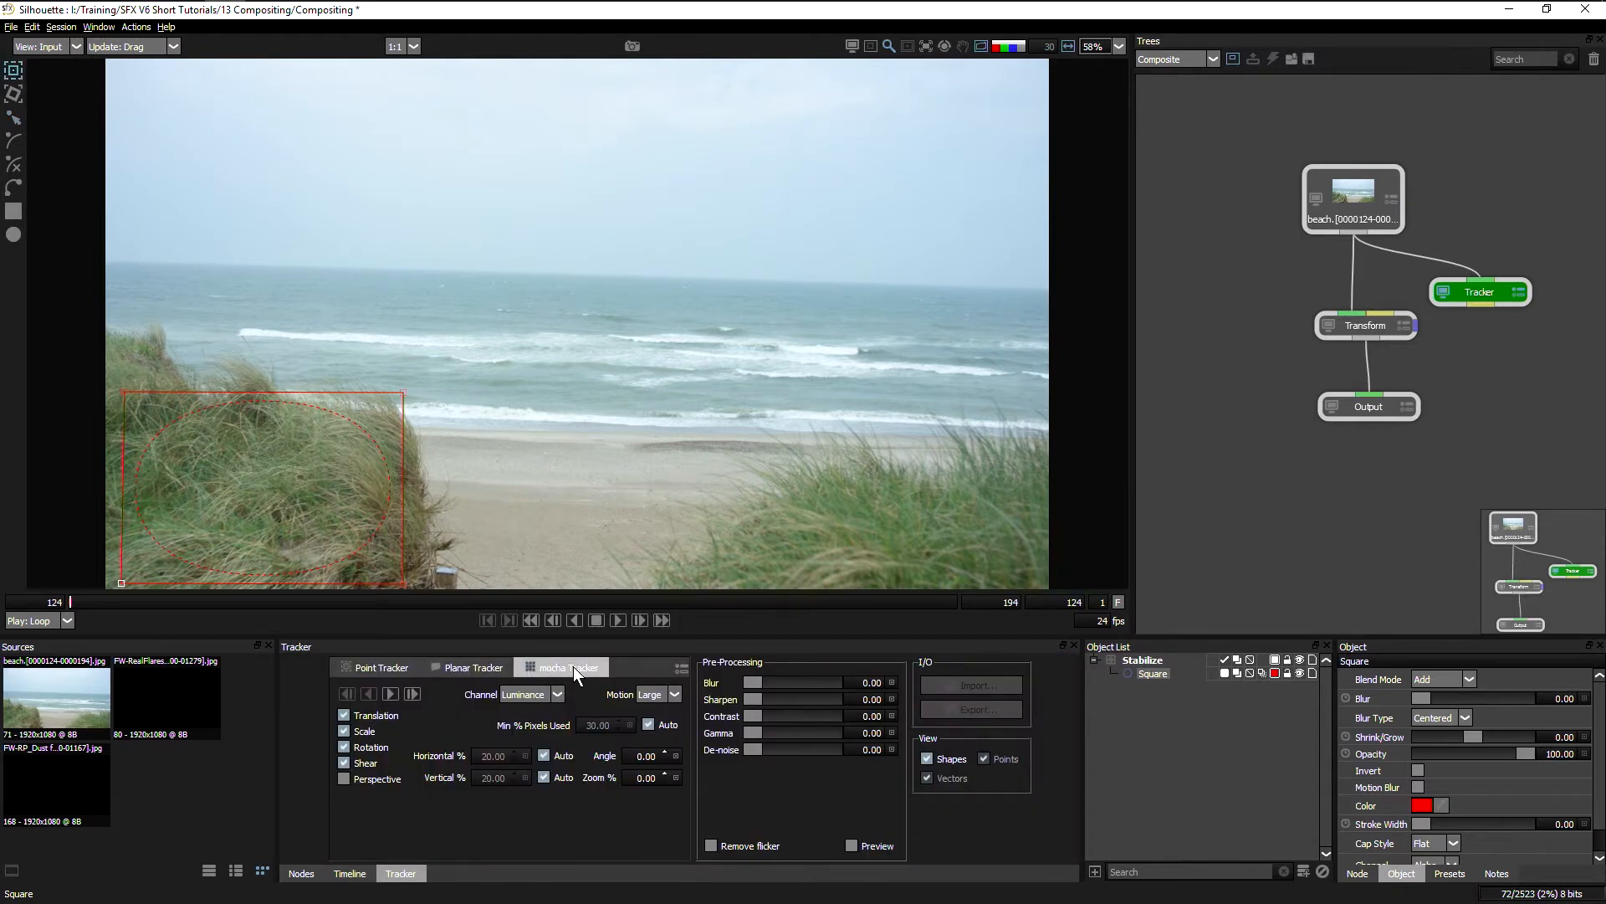
click(390, 691)
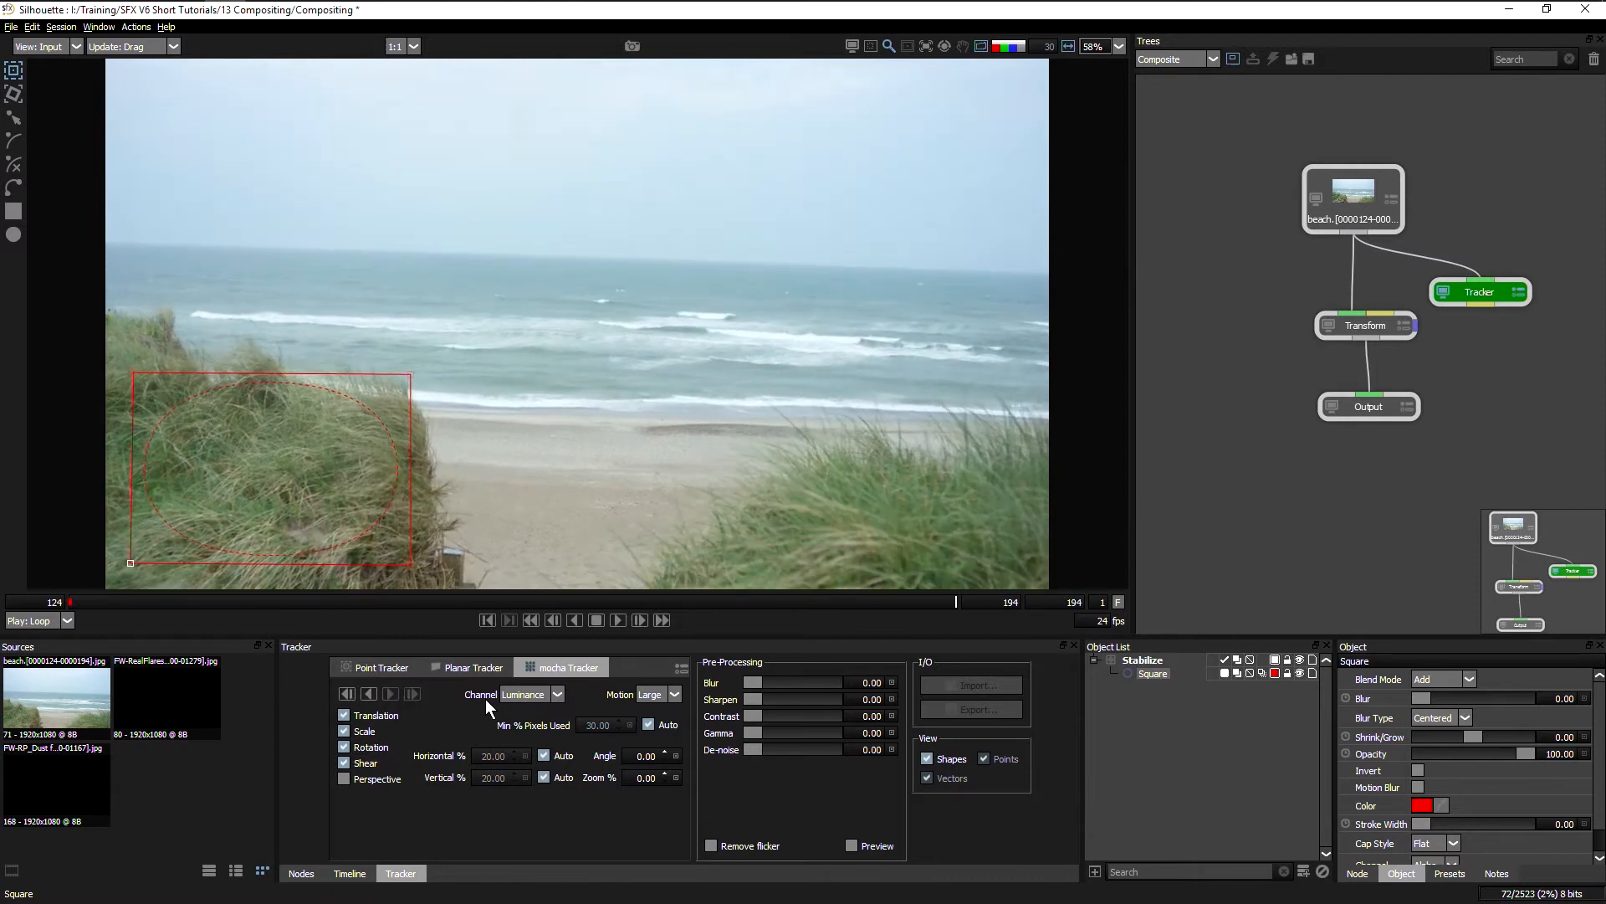
mouse_move(956, 600)
mouse_down()
mouse_move(614, 634)
mouse_move(60, 639)
mouse_move(469, 607)
mouse_move(973, 604)
mouse_up()
Step: Connect the Tracker's data output to the Transform node, set both its Transform and Mode to Stabilize, and preview the playback
drag(1506, 273, 1377, 313)
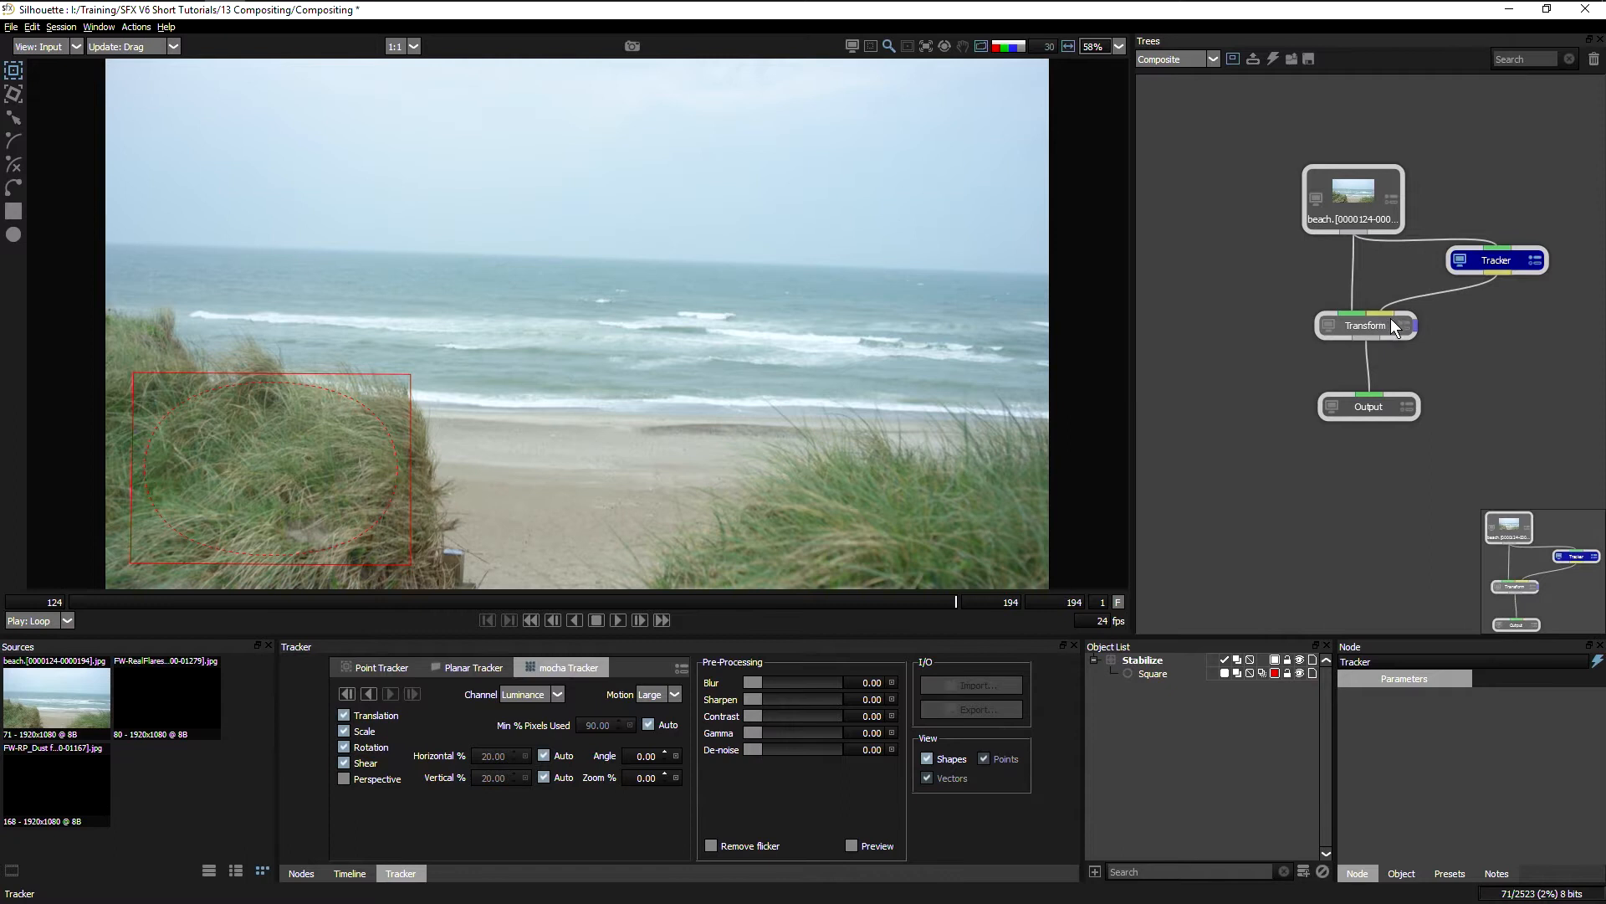
click(1391, 320)
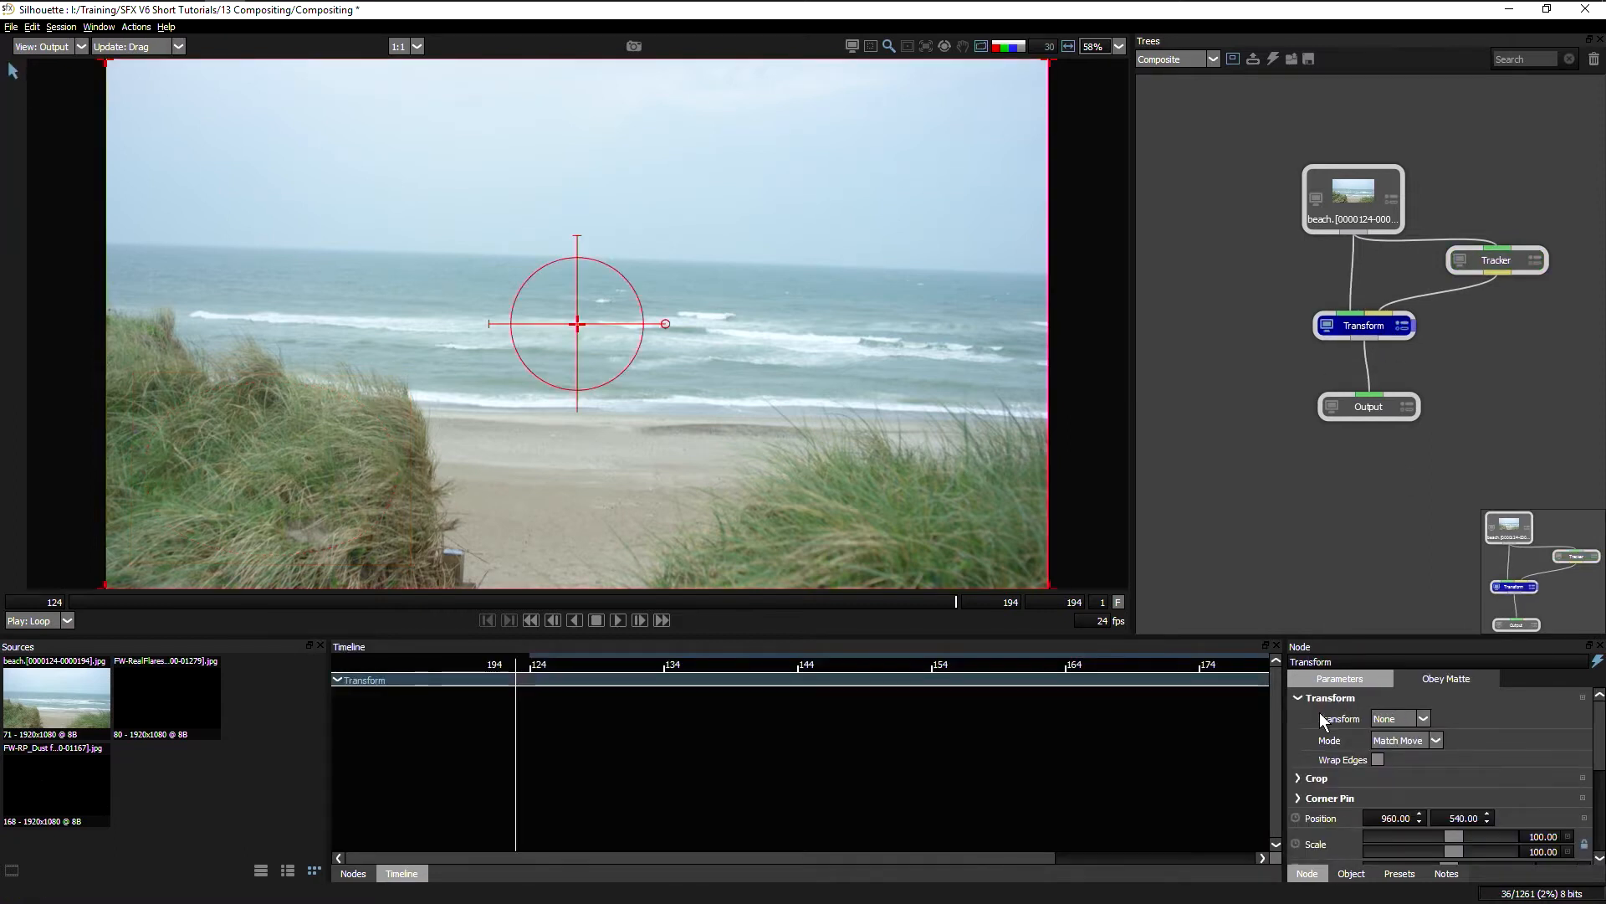
click(1404, 720)
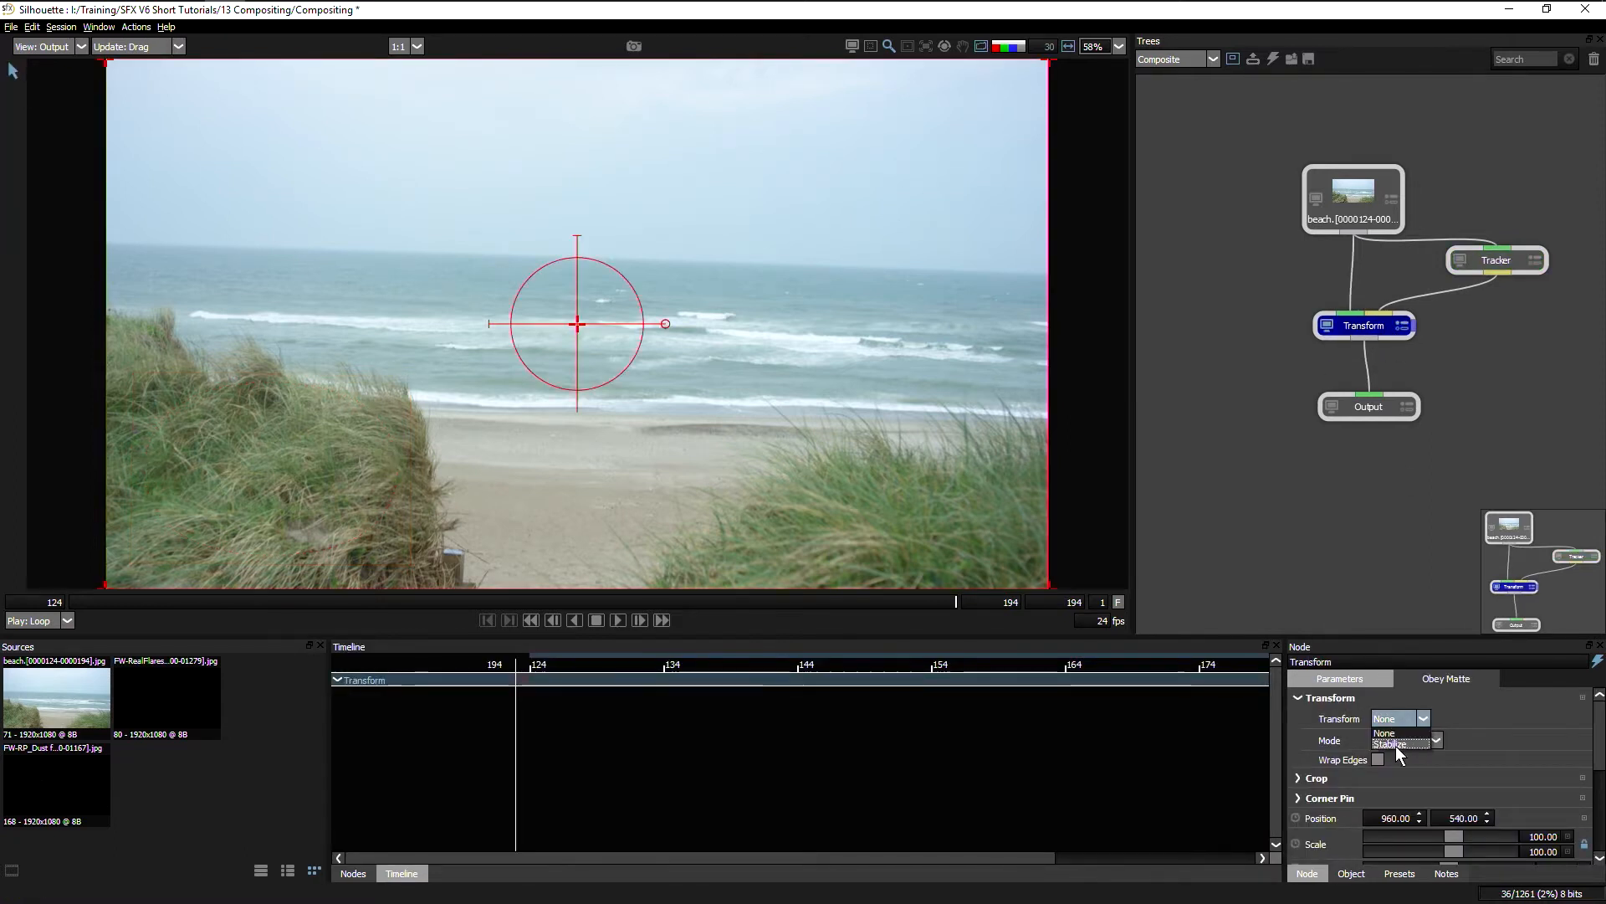
click(1393, 743)
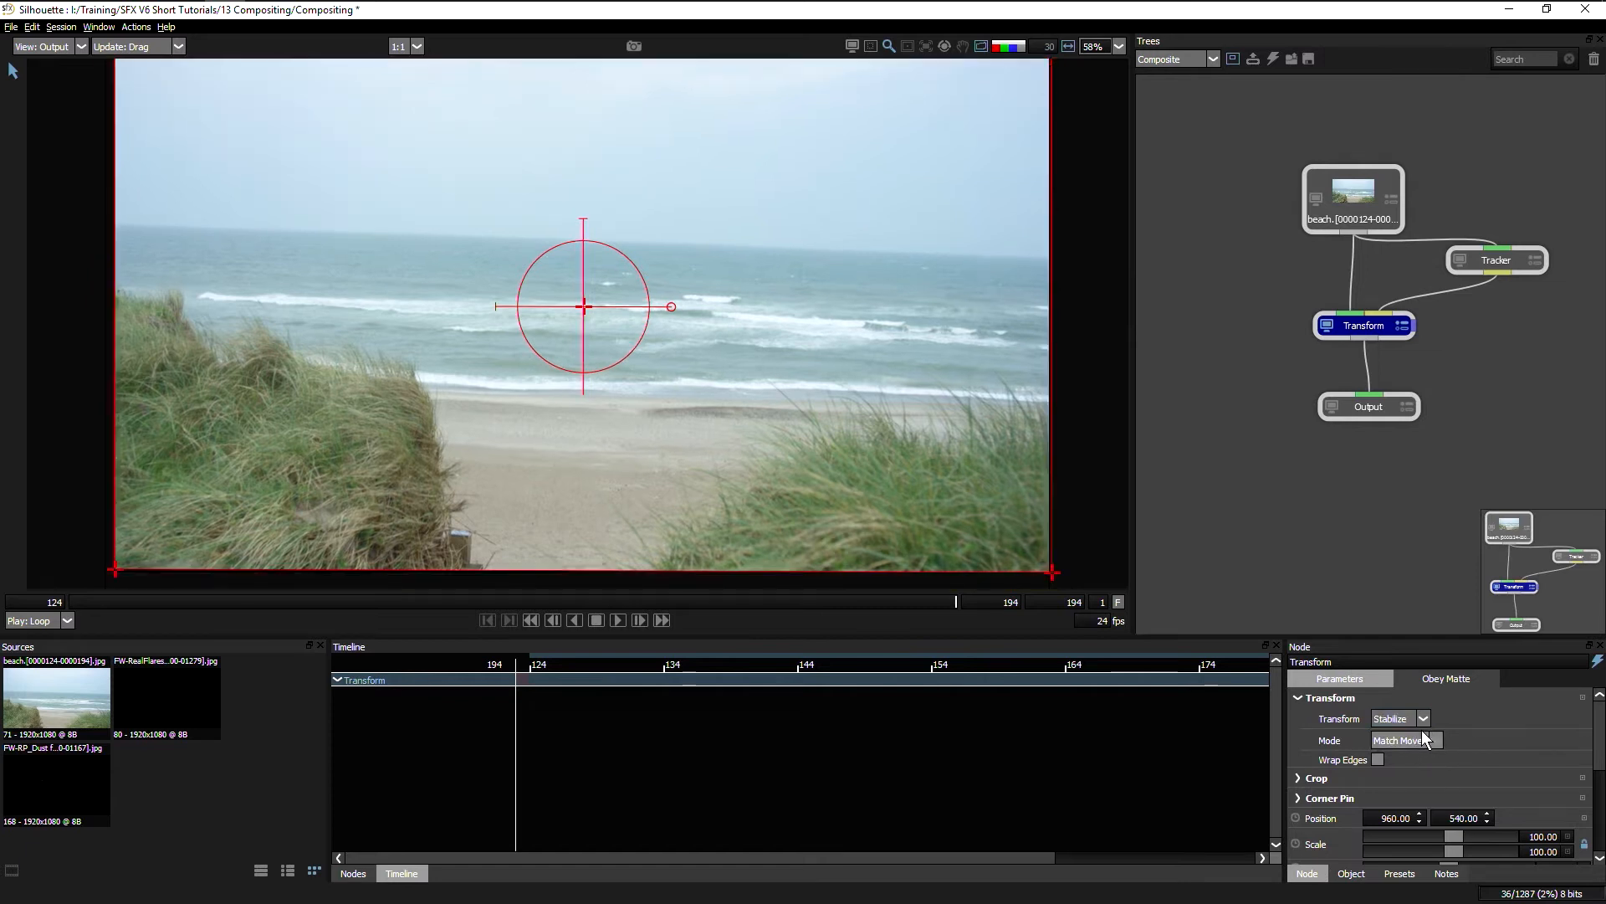
click(1425, 738)
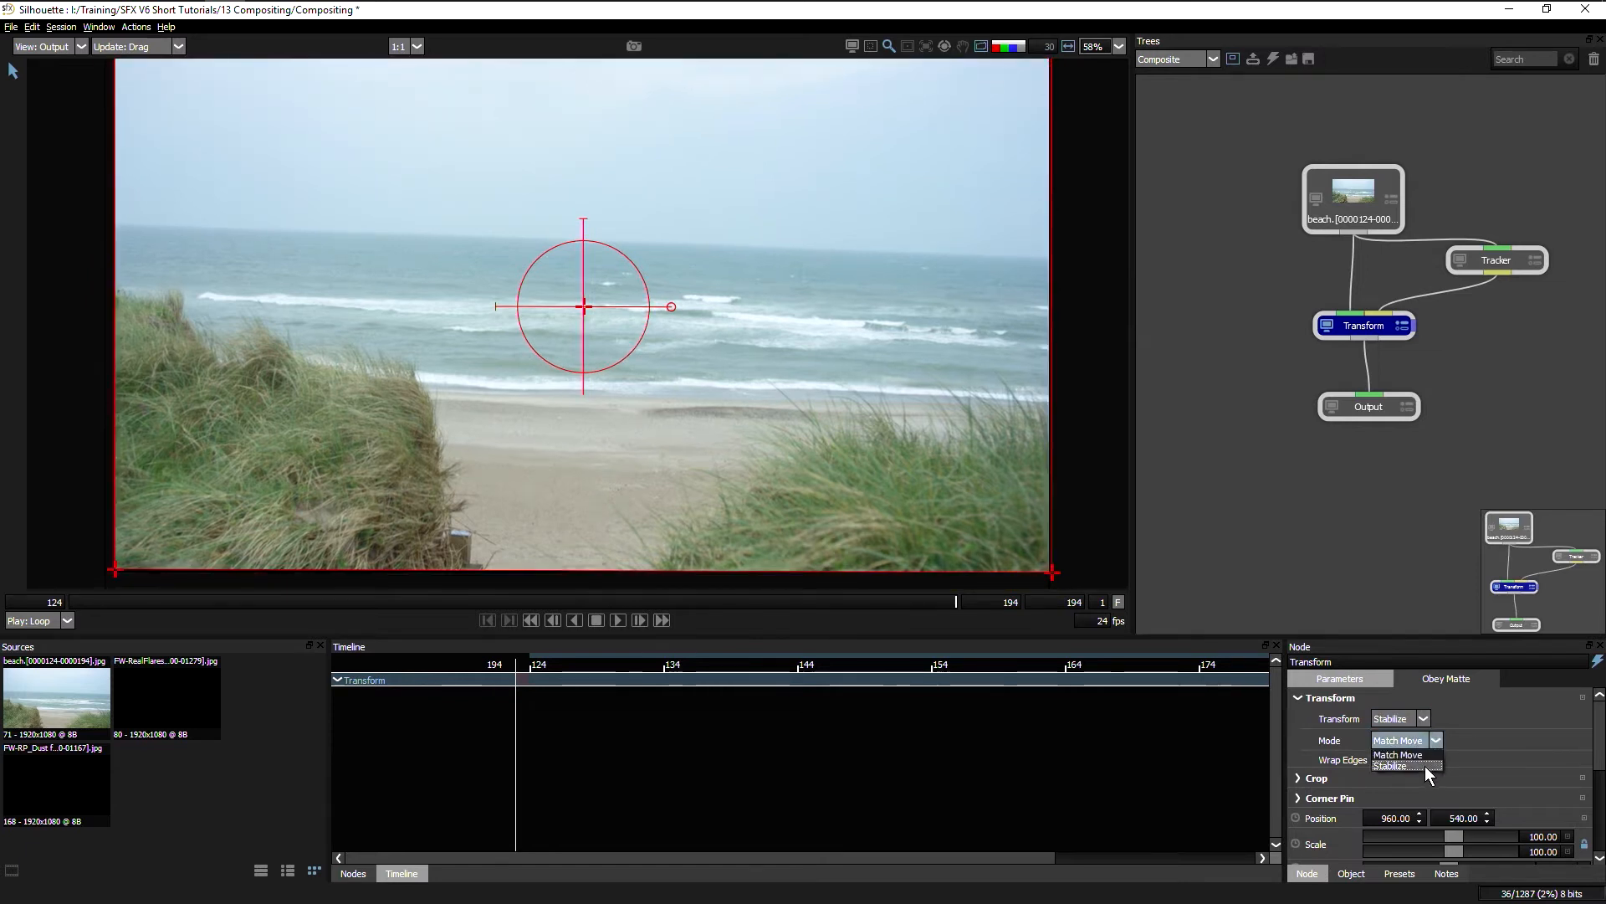
click(1424, 765)
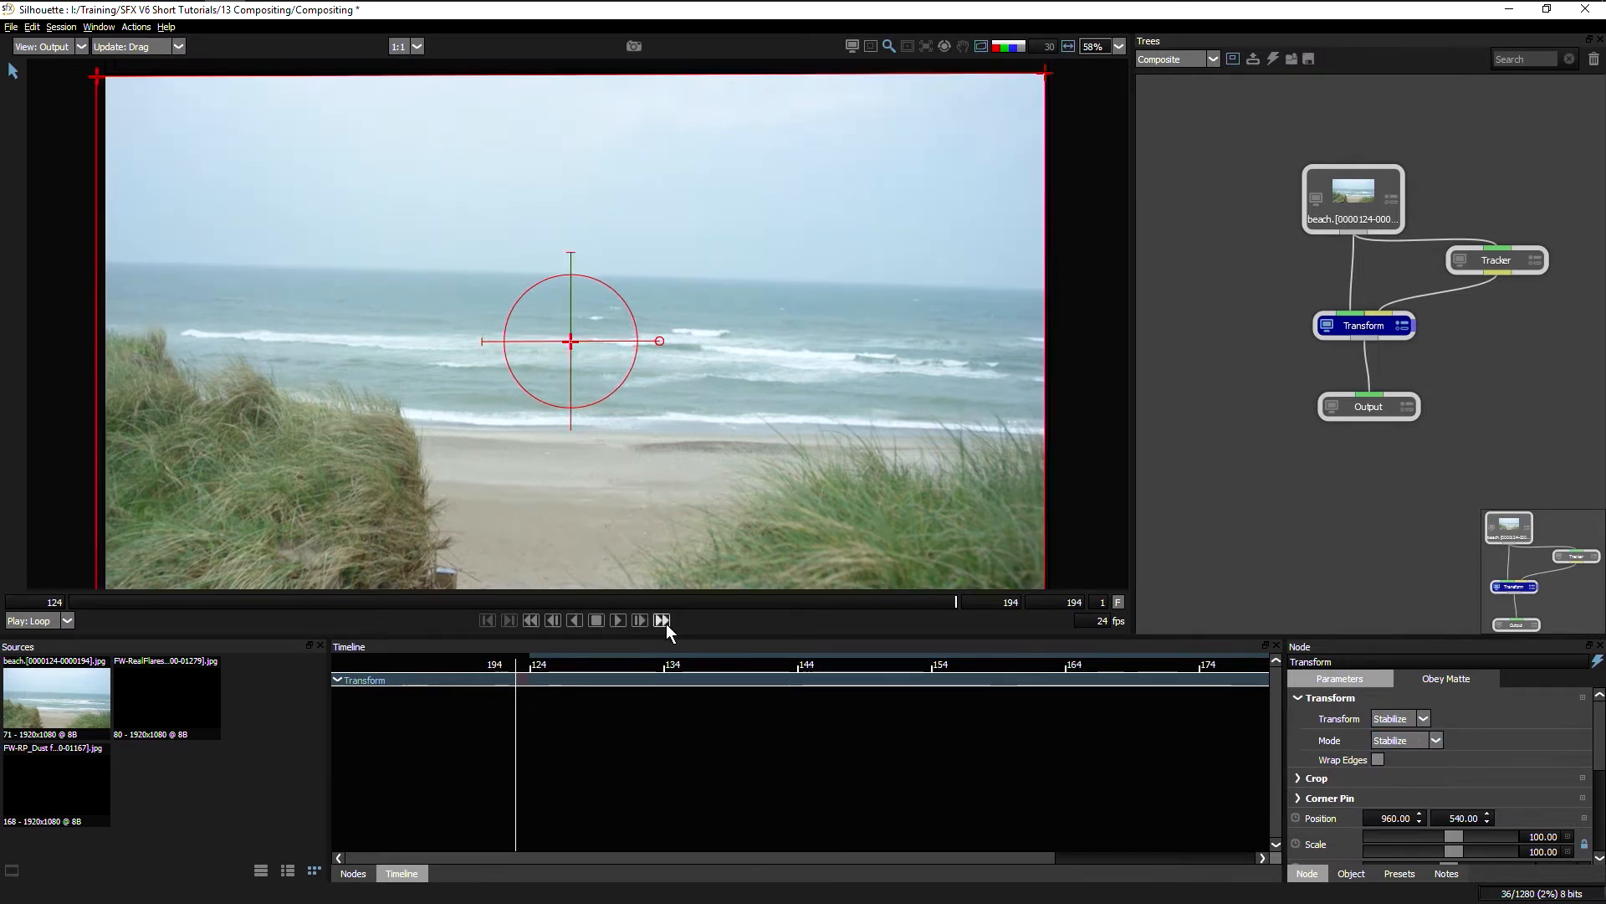
click(620, 620)
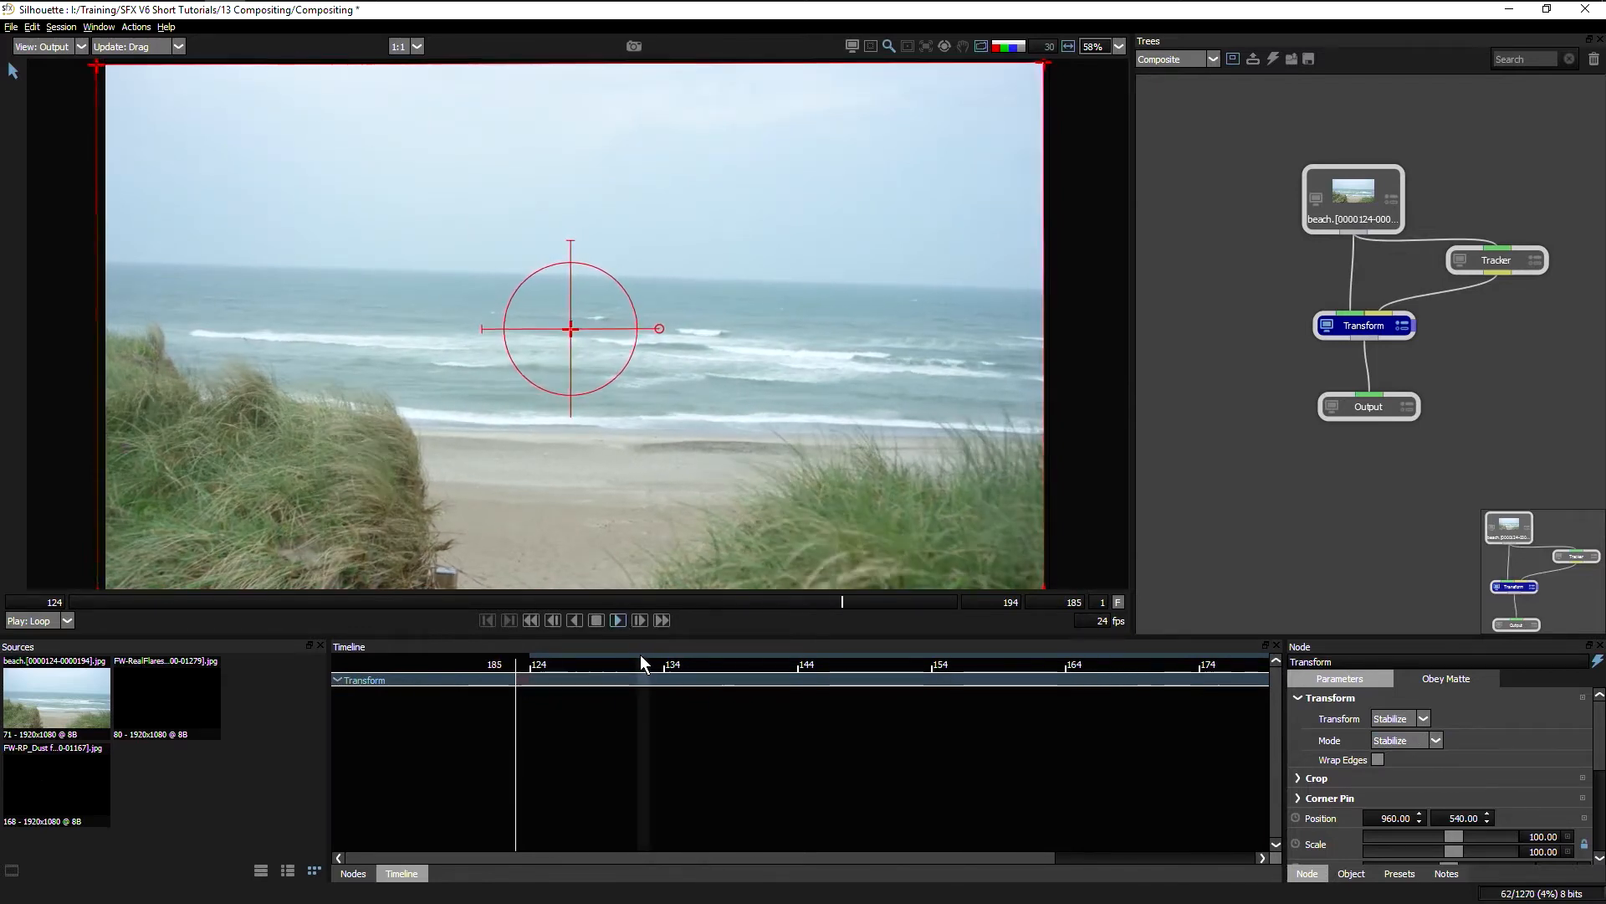
click(595, 621)
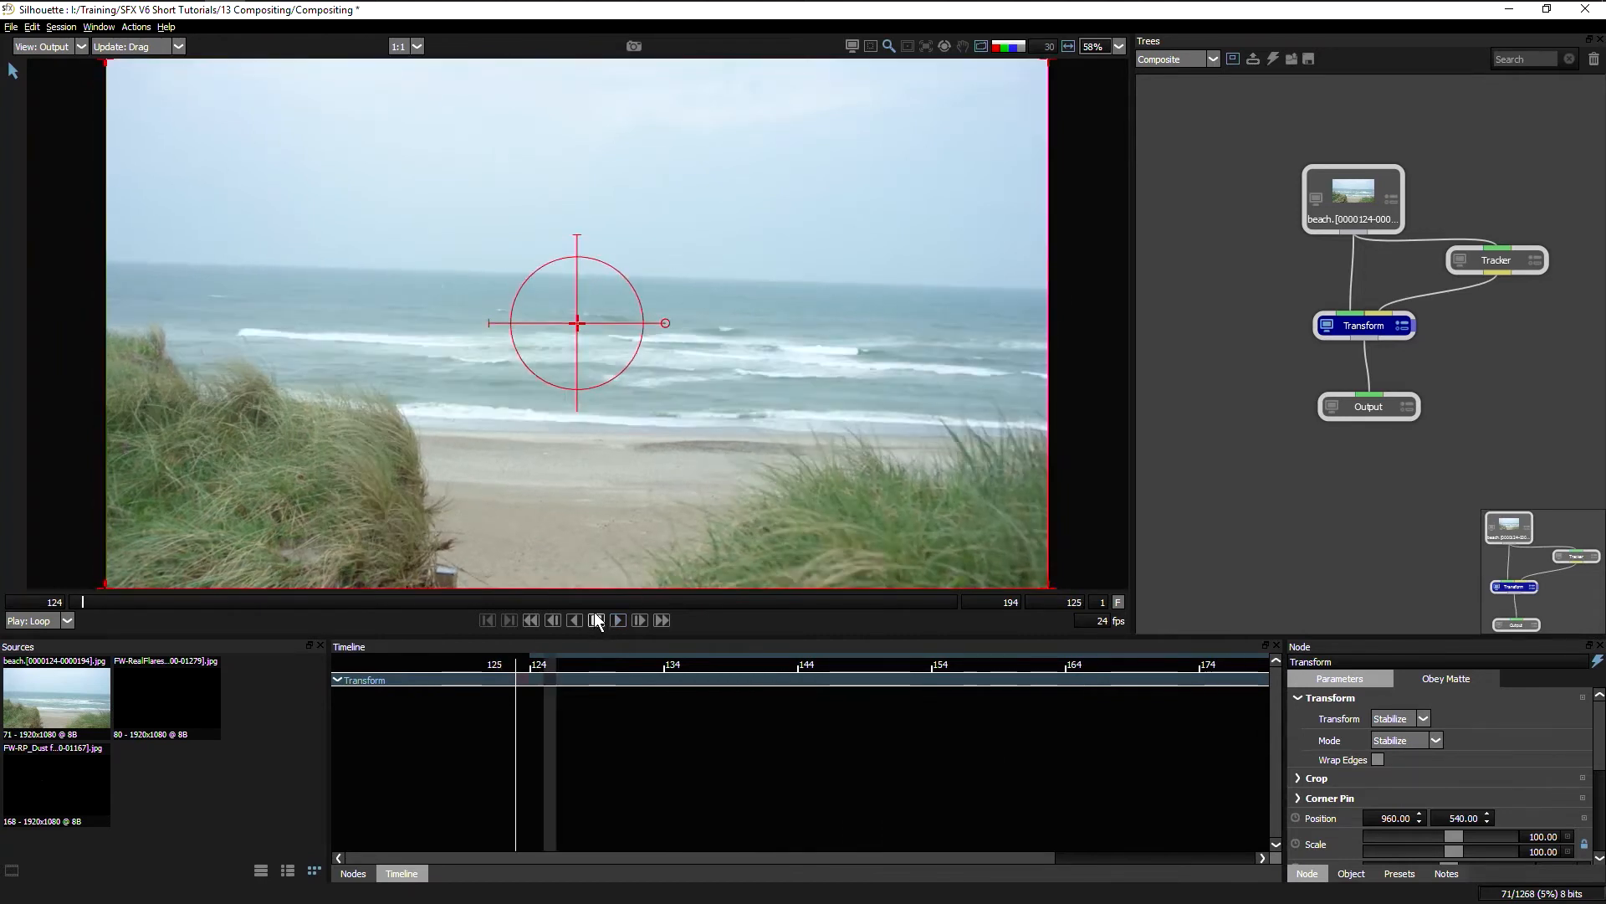
Step: Level the horizon by setting the Transform node's rotation to -1.97 and scale to 108, then play the clip
drag(1596, 749, 1599, 791)
drag(1447, 738, 1448, 738)
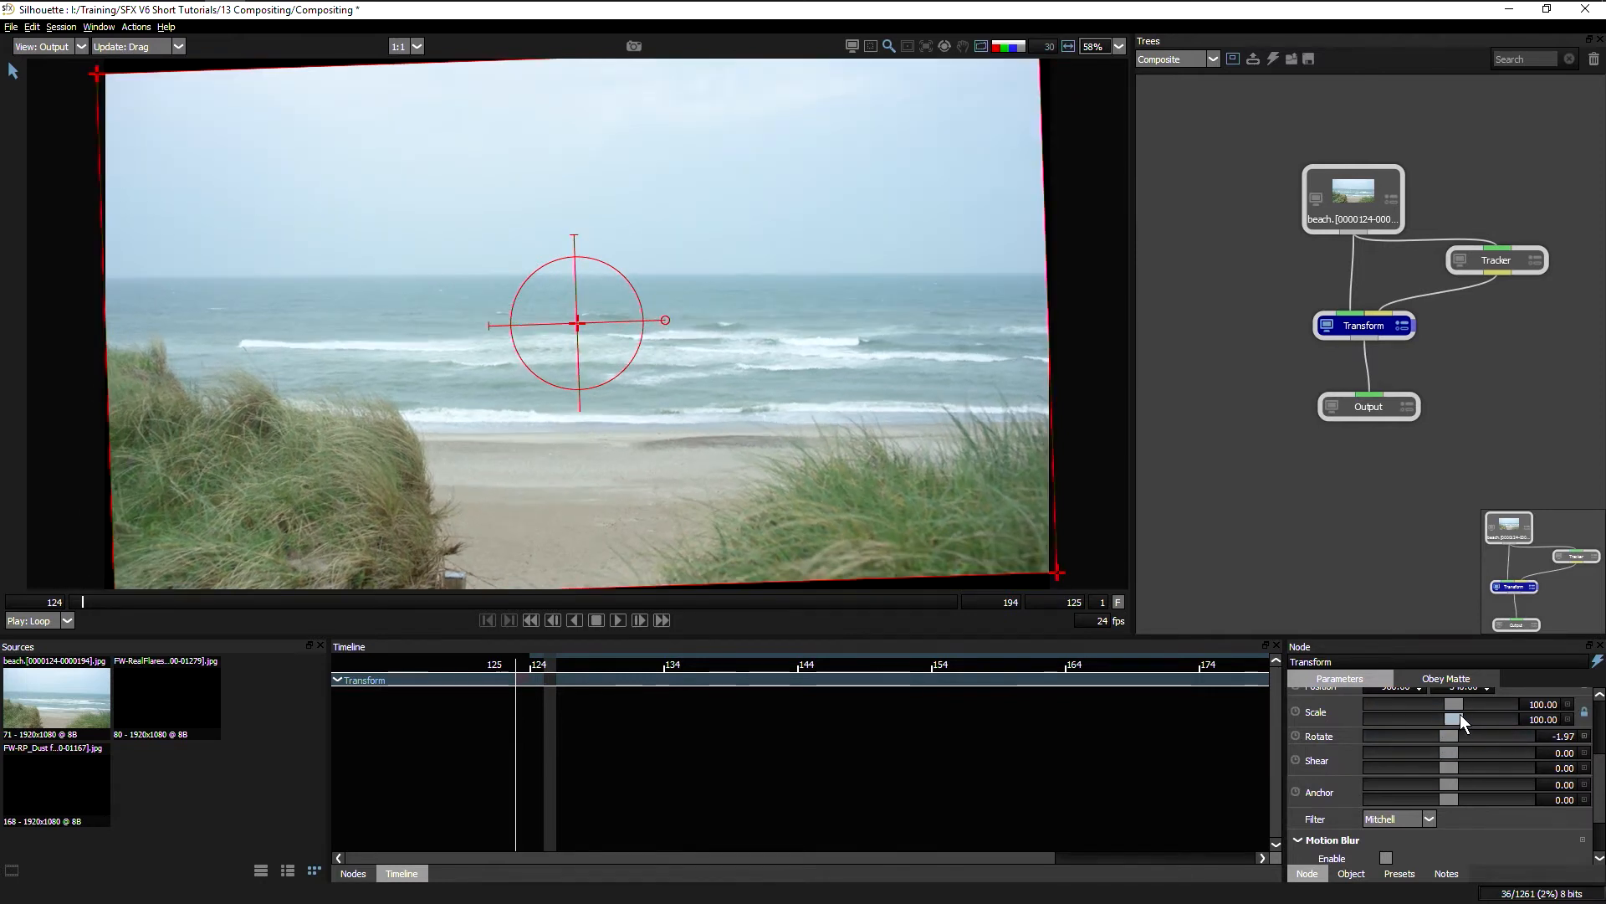
drag(1458, 706, 1574, 703)
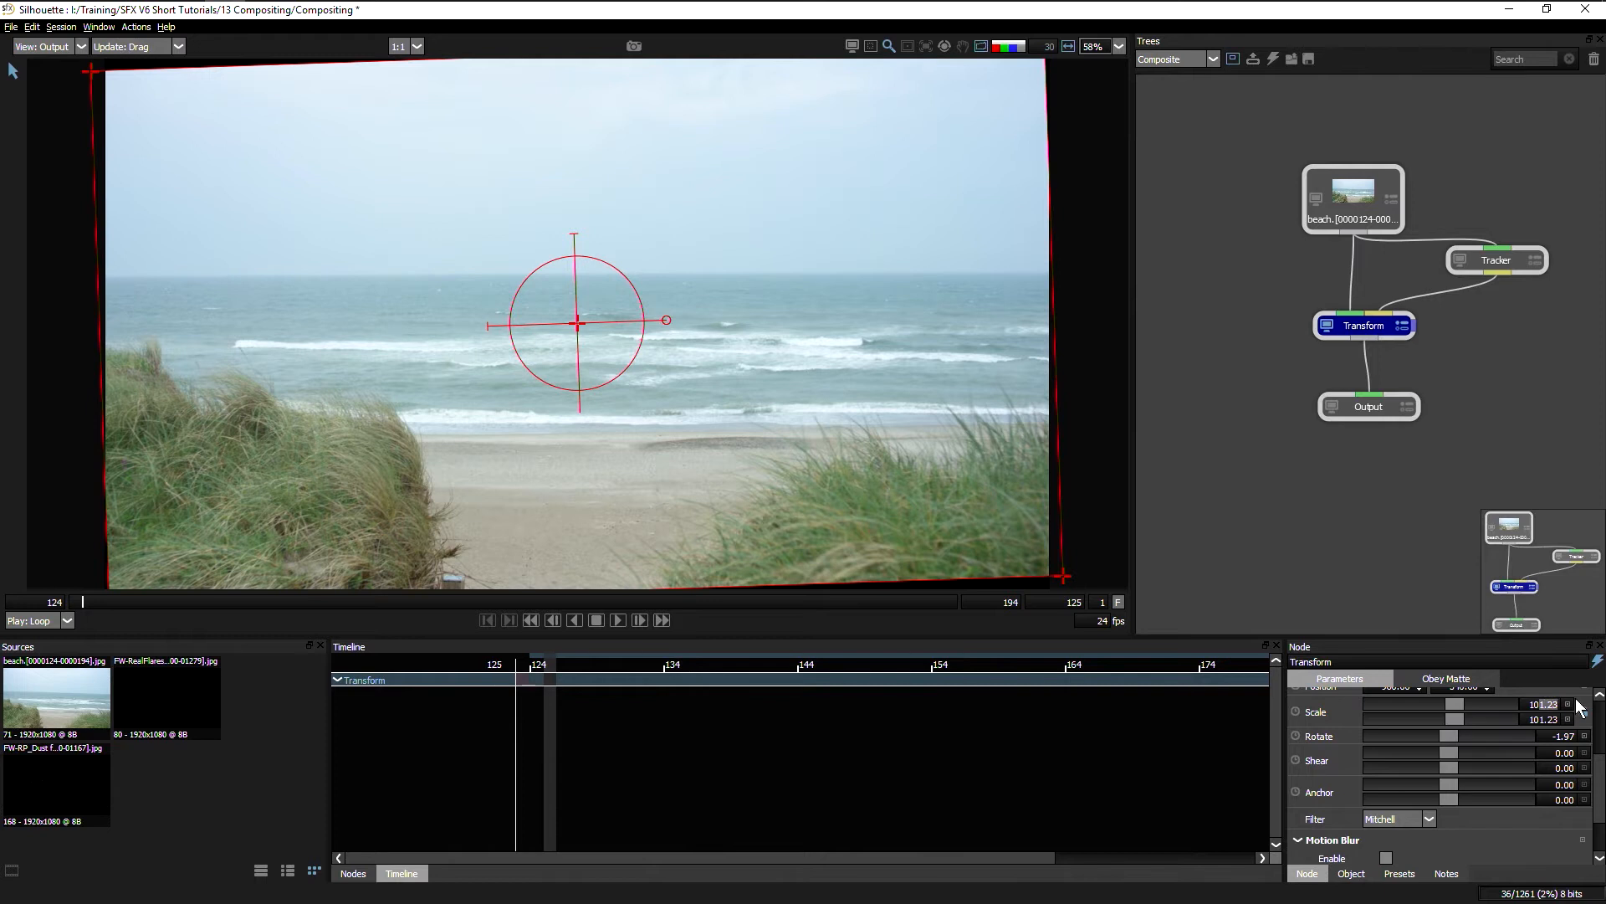
text(8)
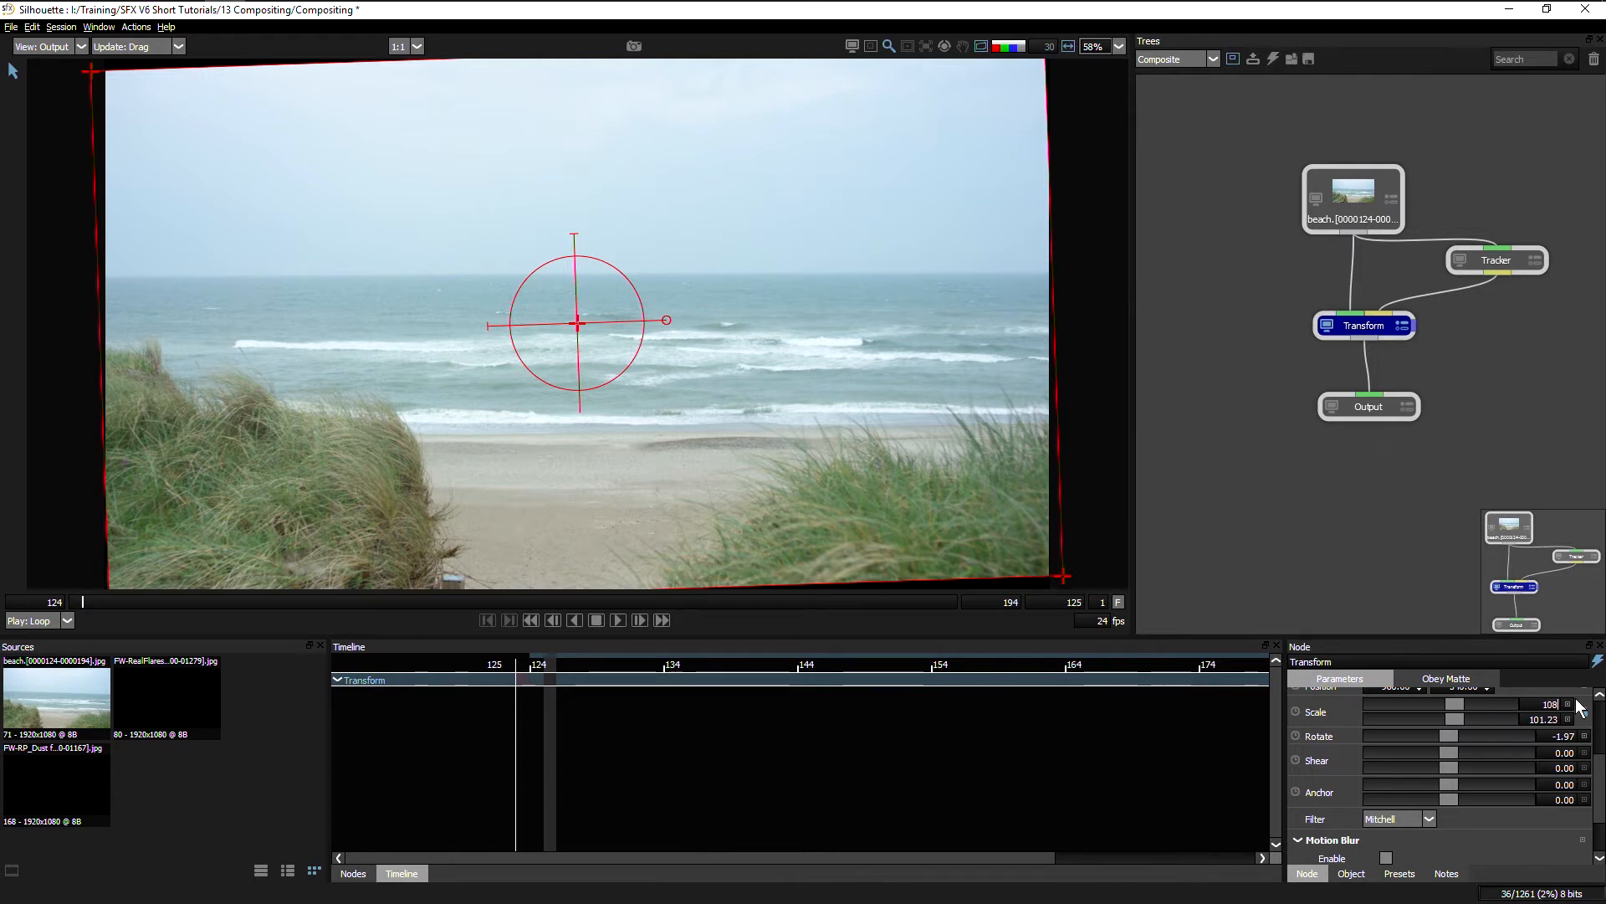
key(Return)
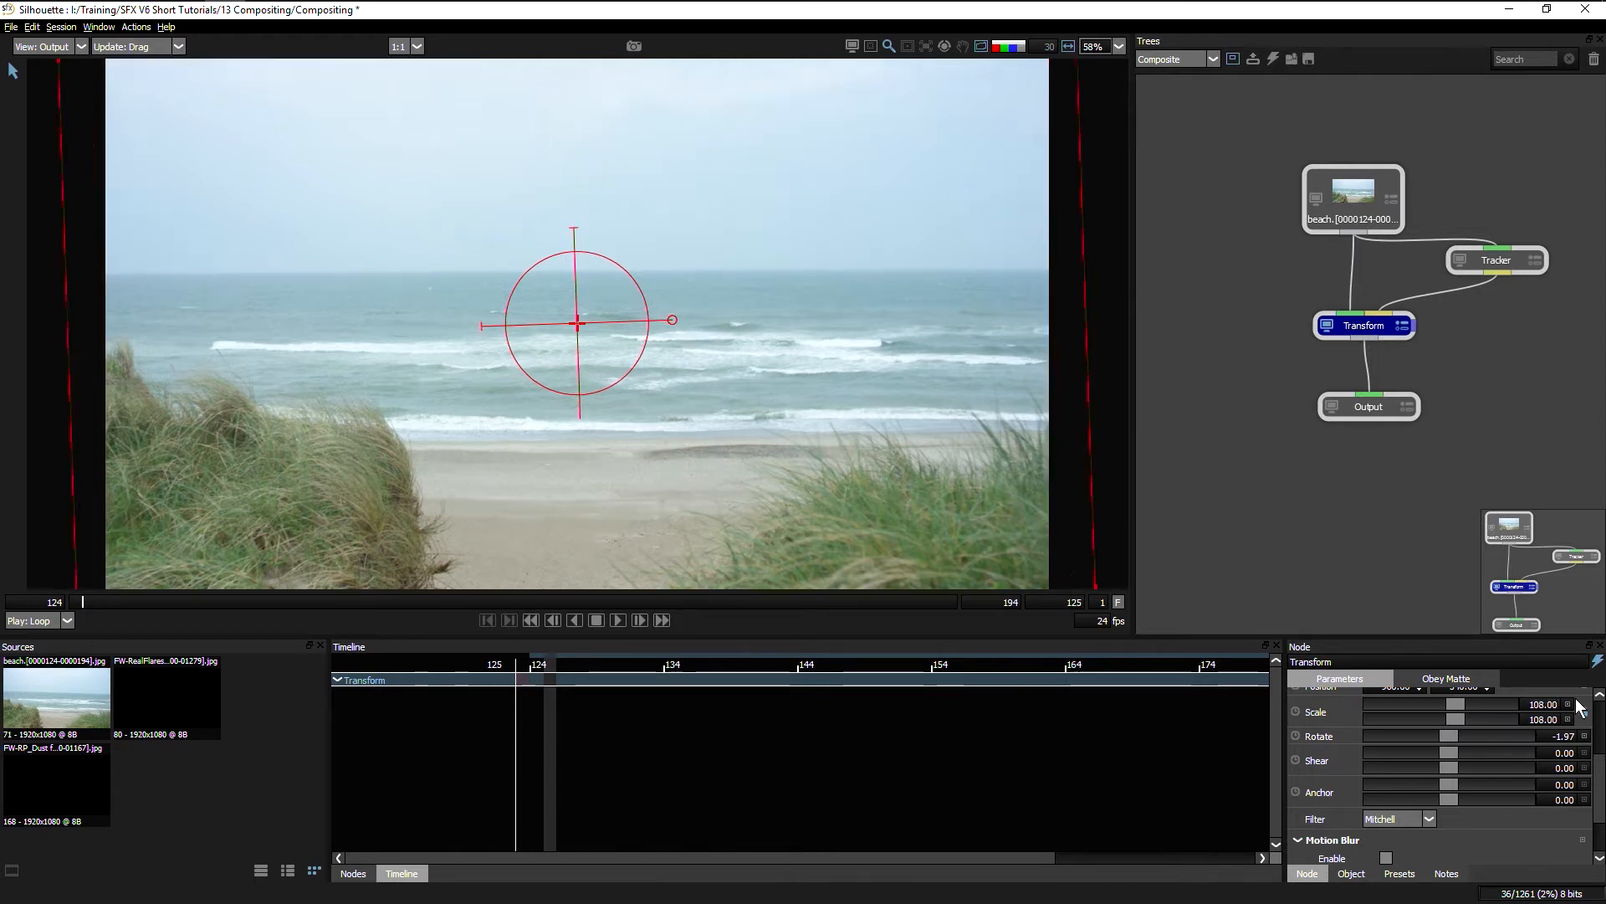
click(617, 620)
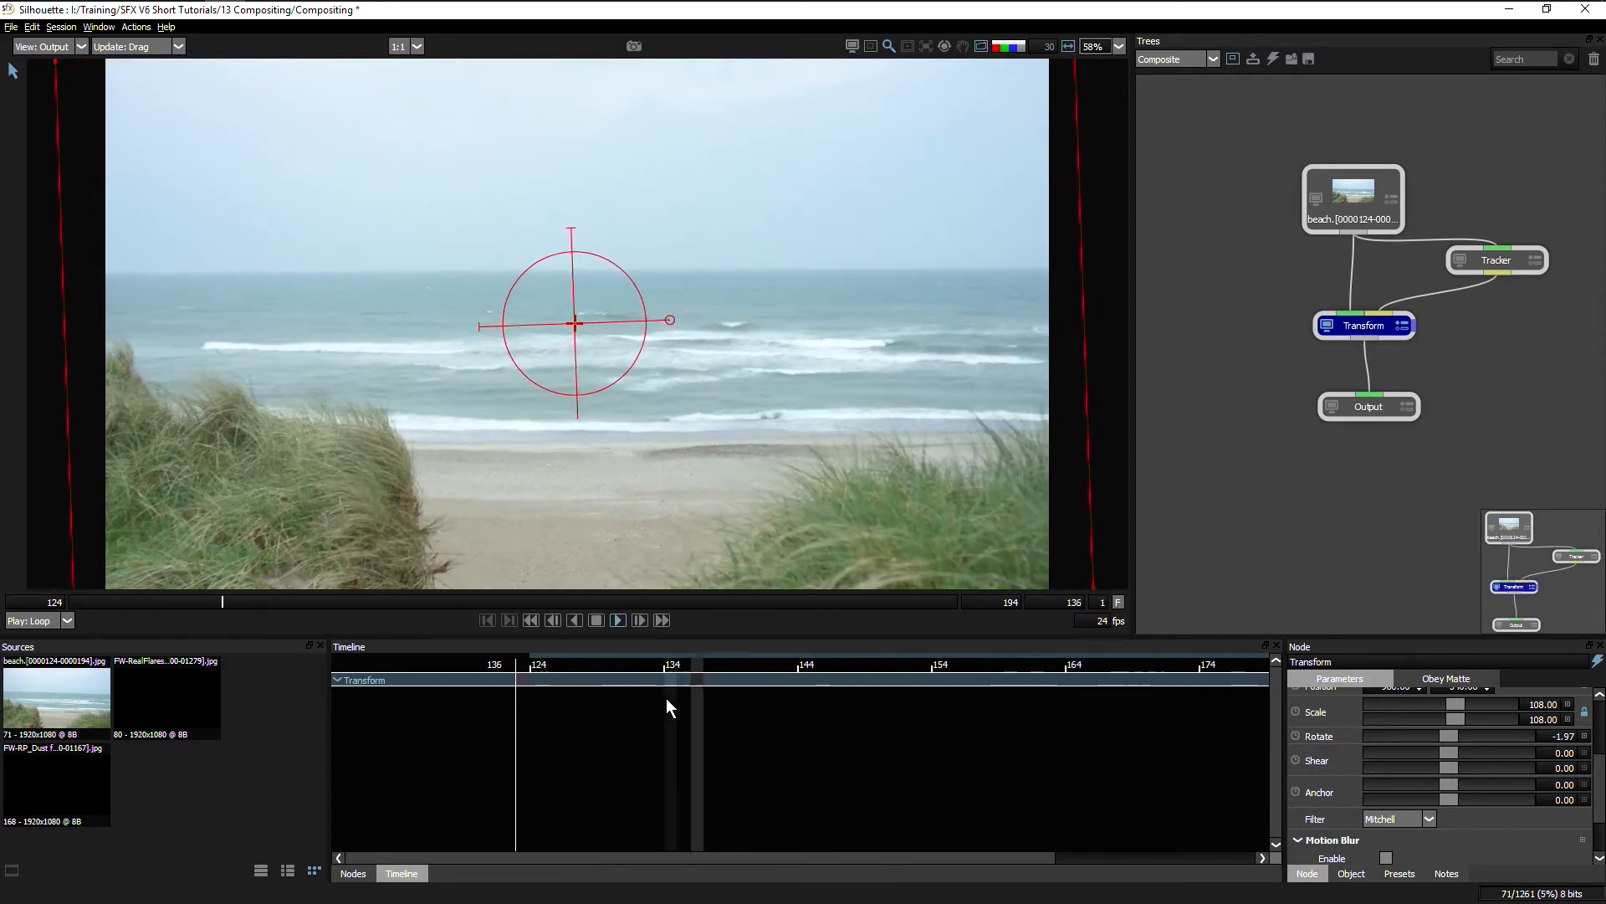
Step: Set the Transform node's vertical position to 520 and its scale to 110 to cover the frame edges, and replay the clip
drag(1599, 751, 1599, 743)
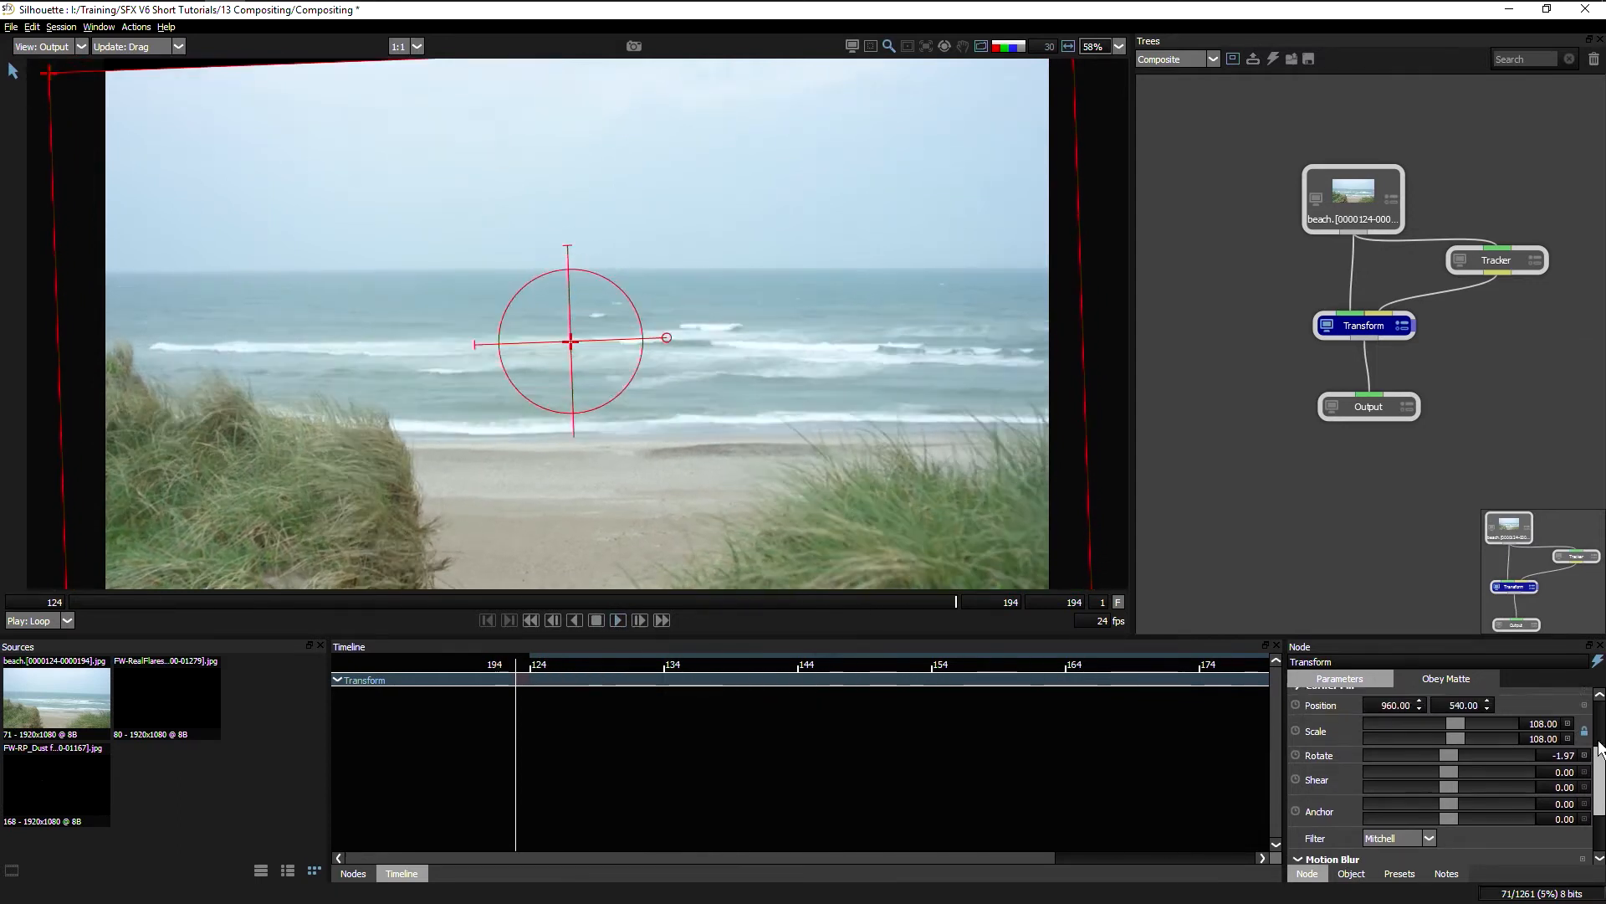
scroll(1553, 746, up, 3)
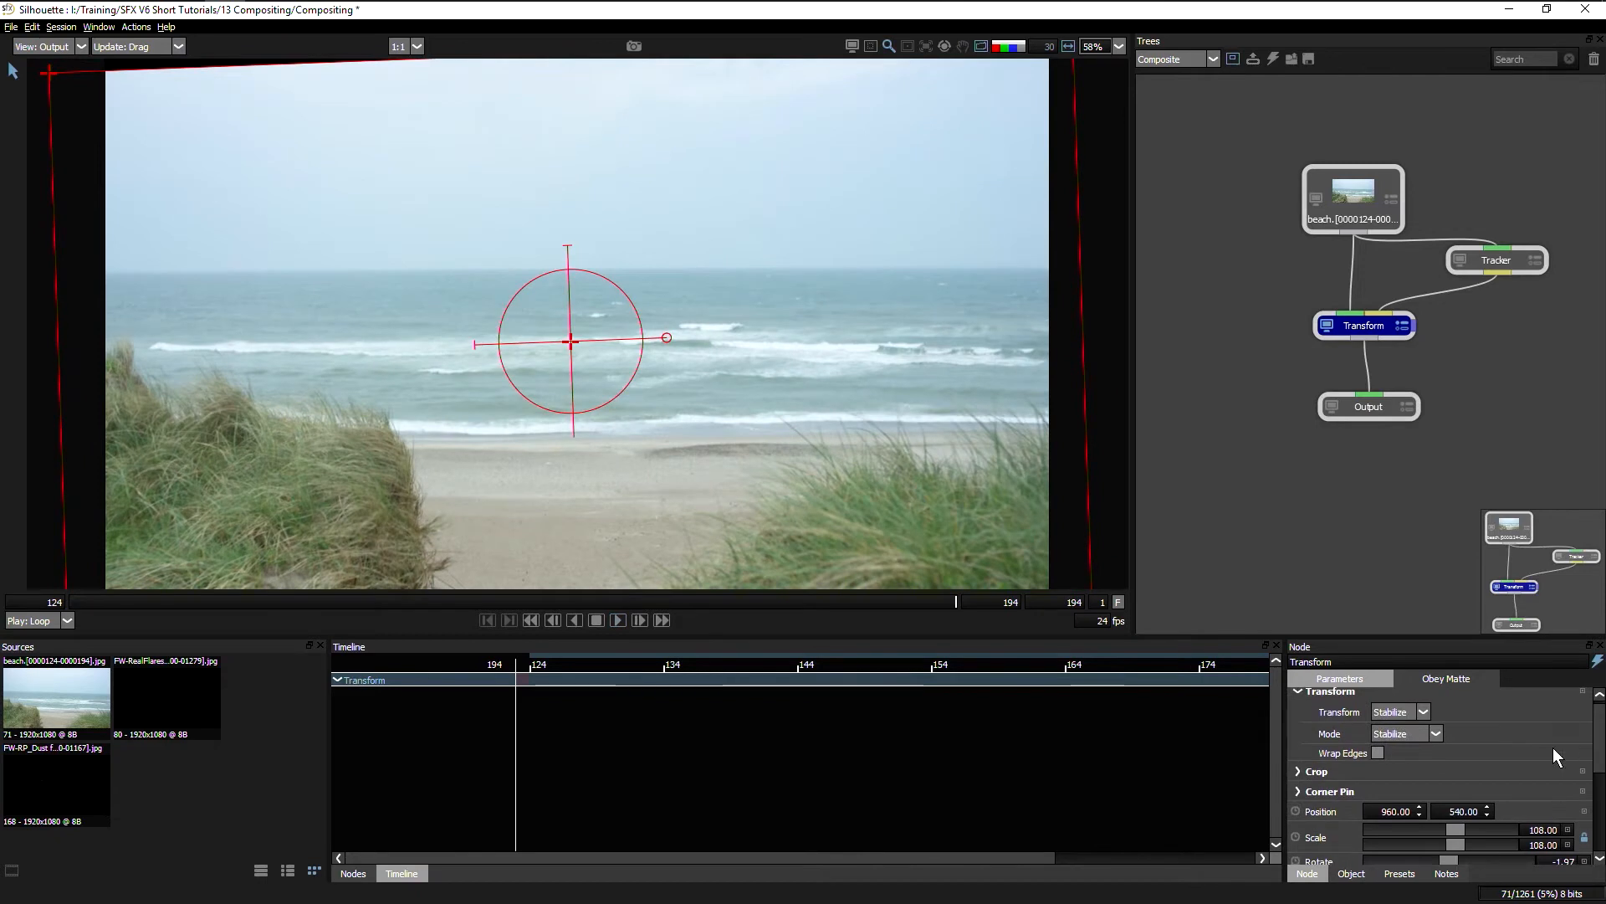
click(1488, 809)
click(1488, 815)
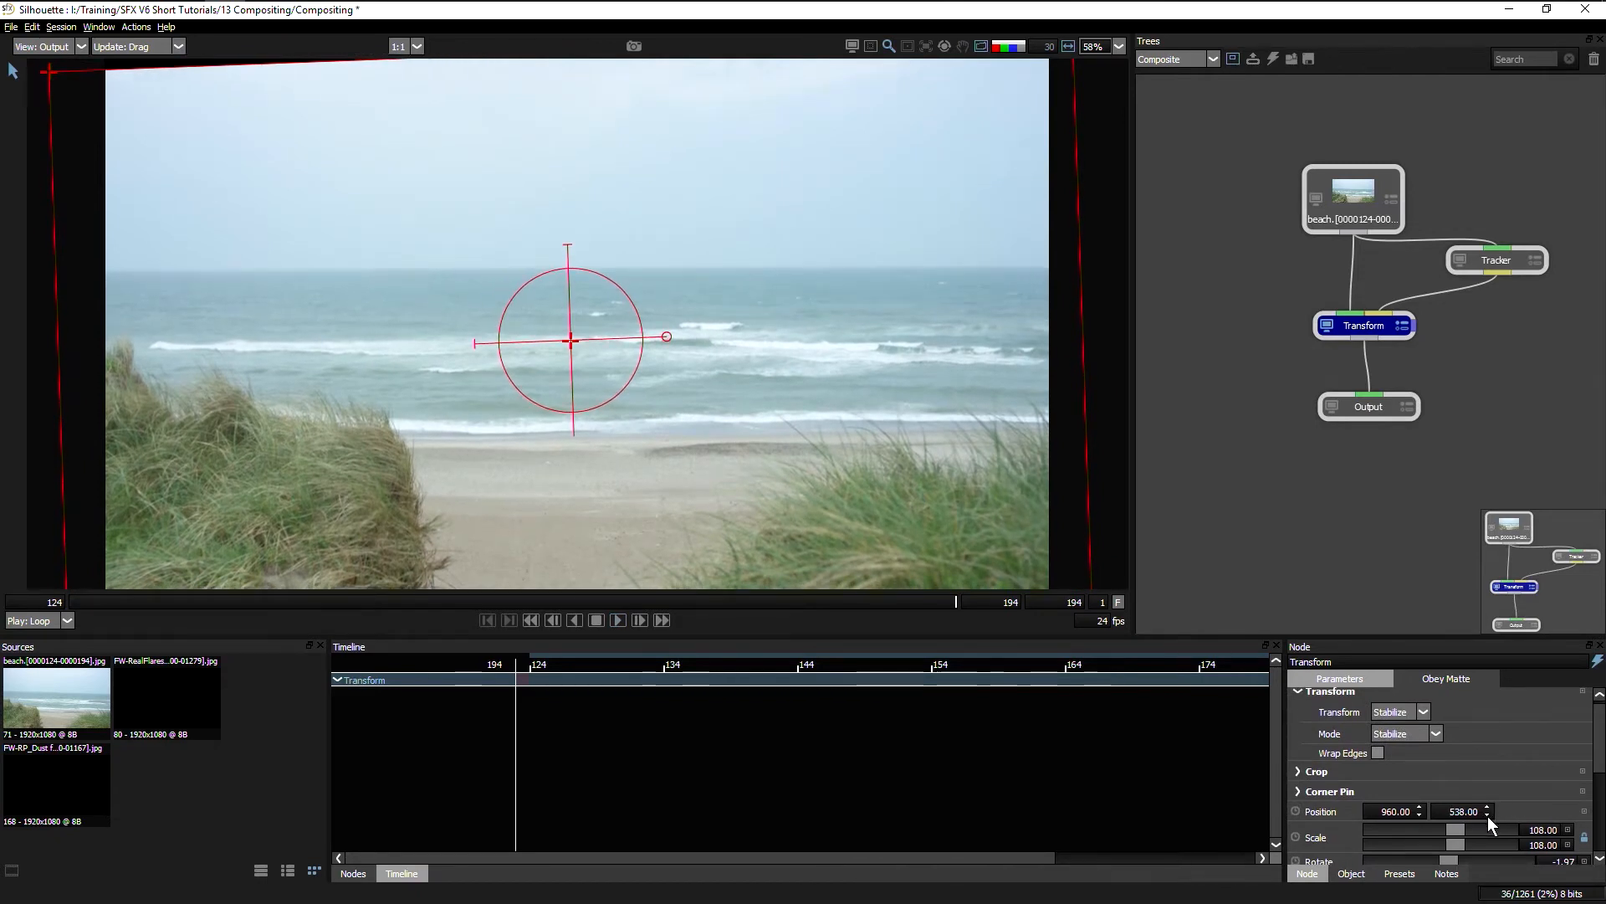
click(1488, 816)
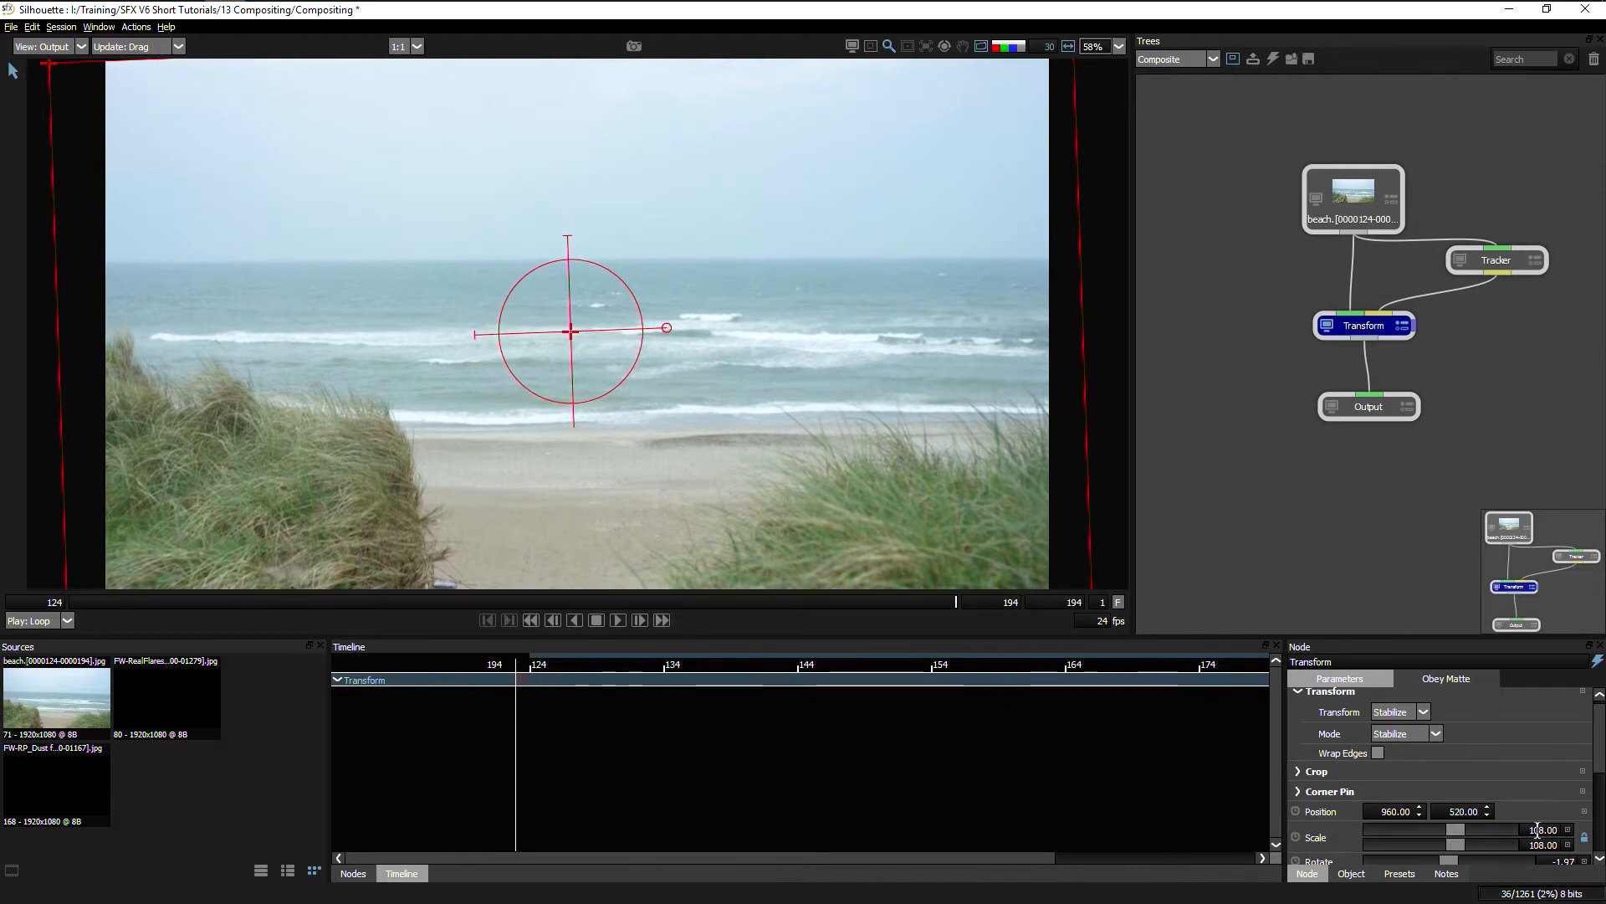
text(0)
key(Return)
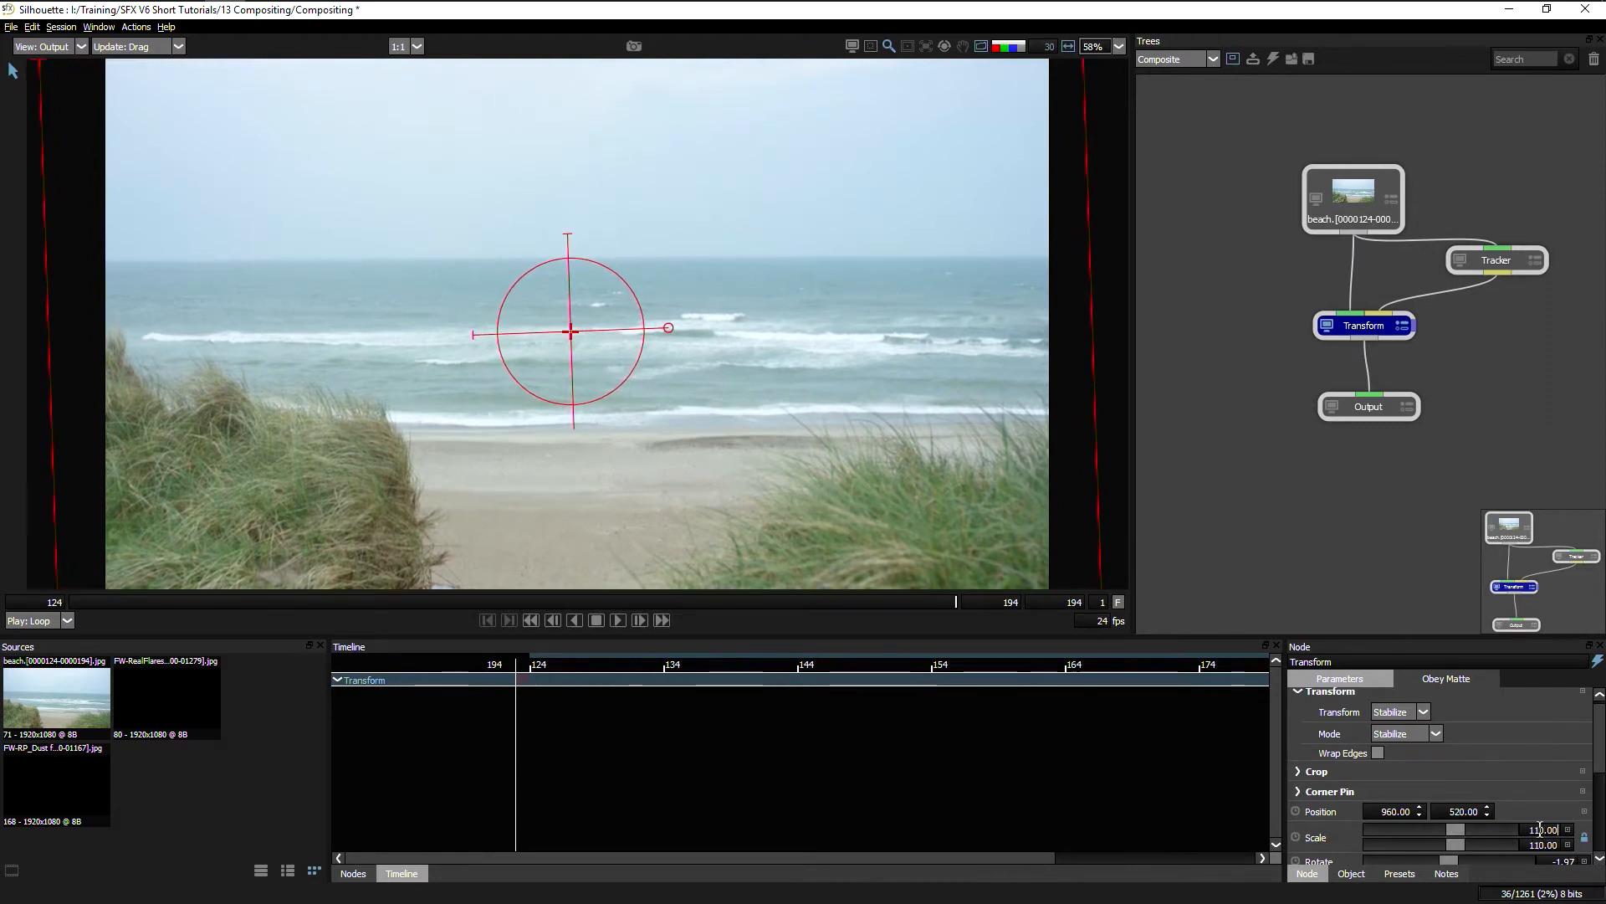
click(622, 619)
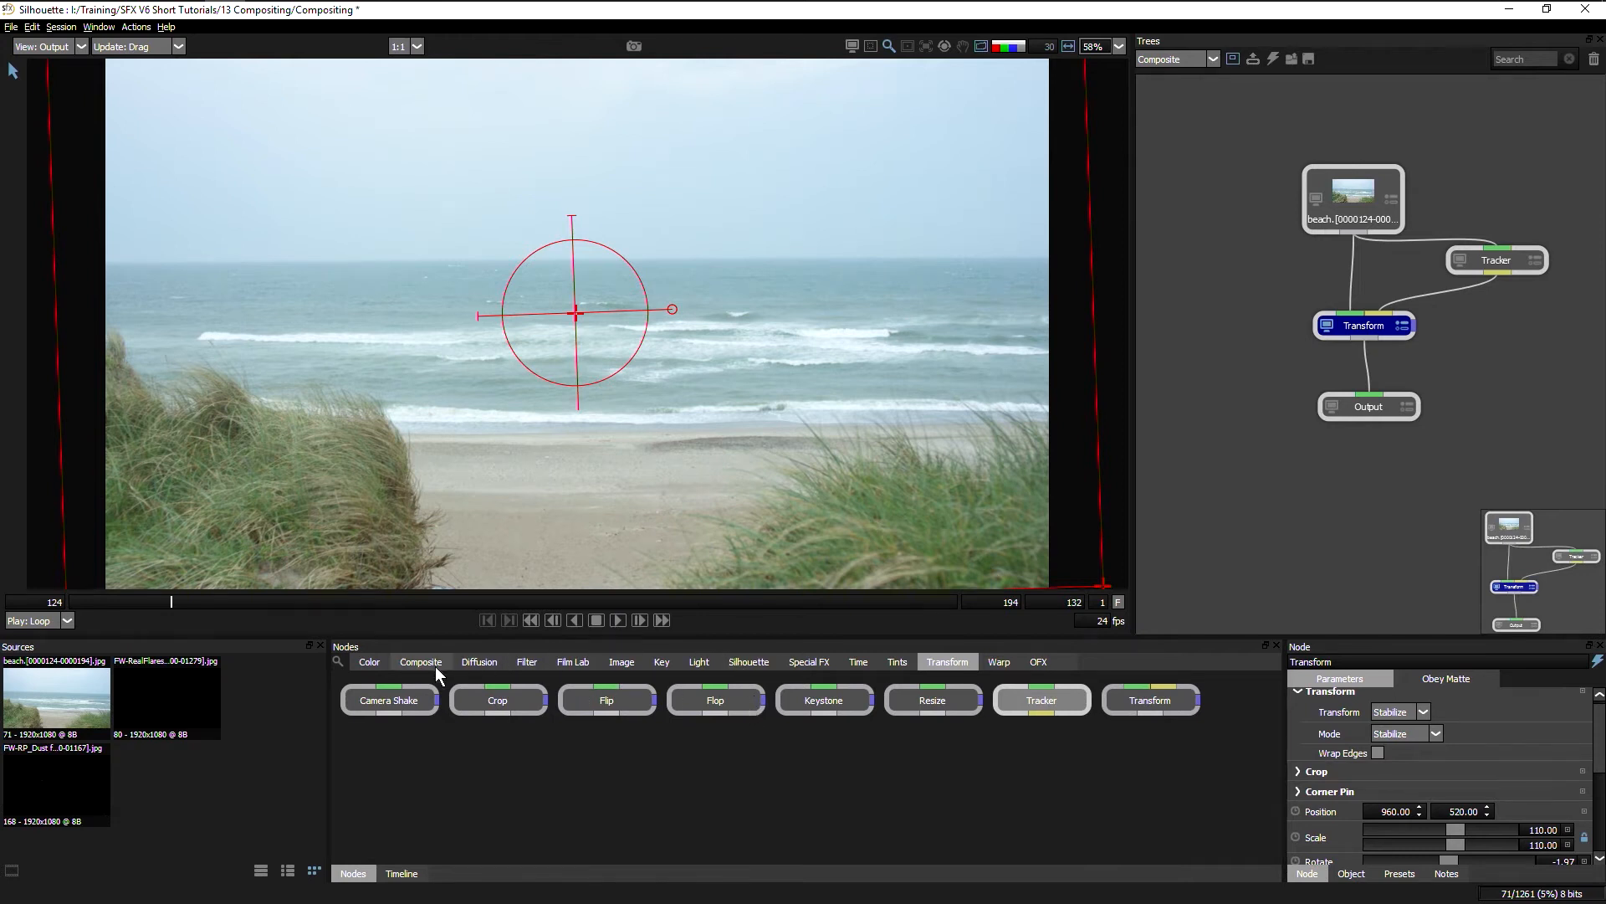
Step: Insert a Color Correct node between the Transform and Output nodes, and go to frame 170
click(371, 663)
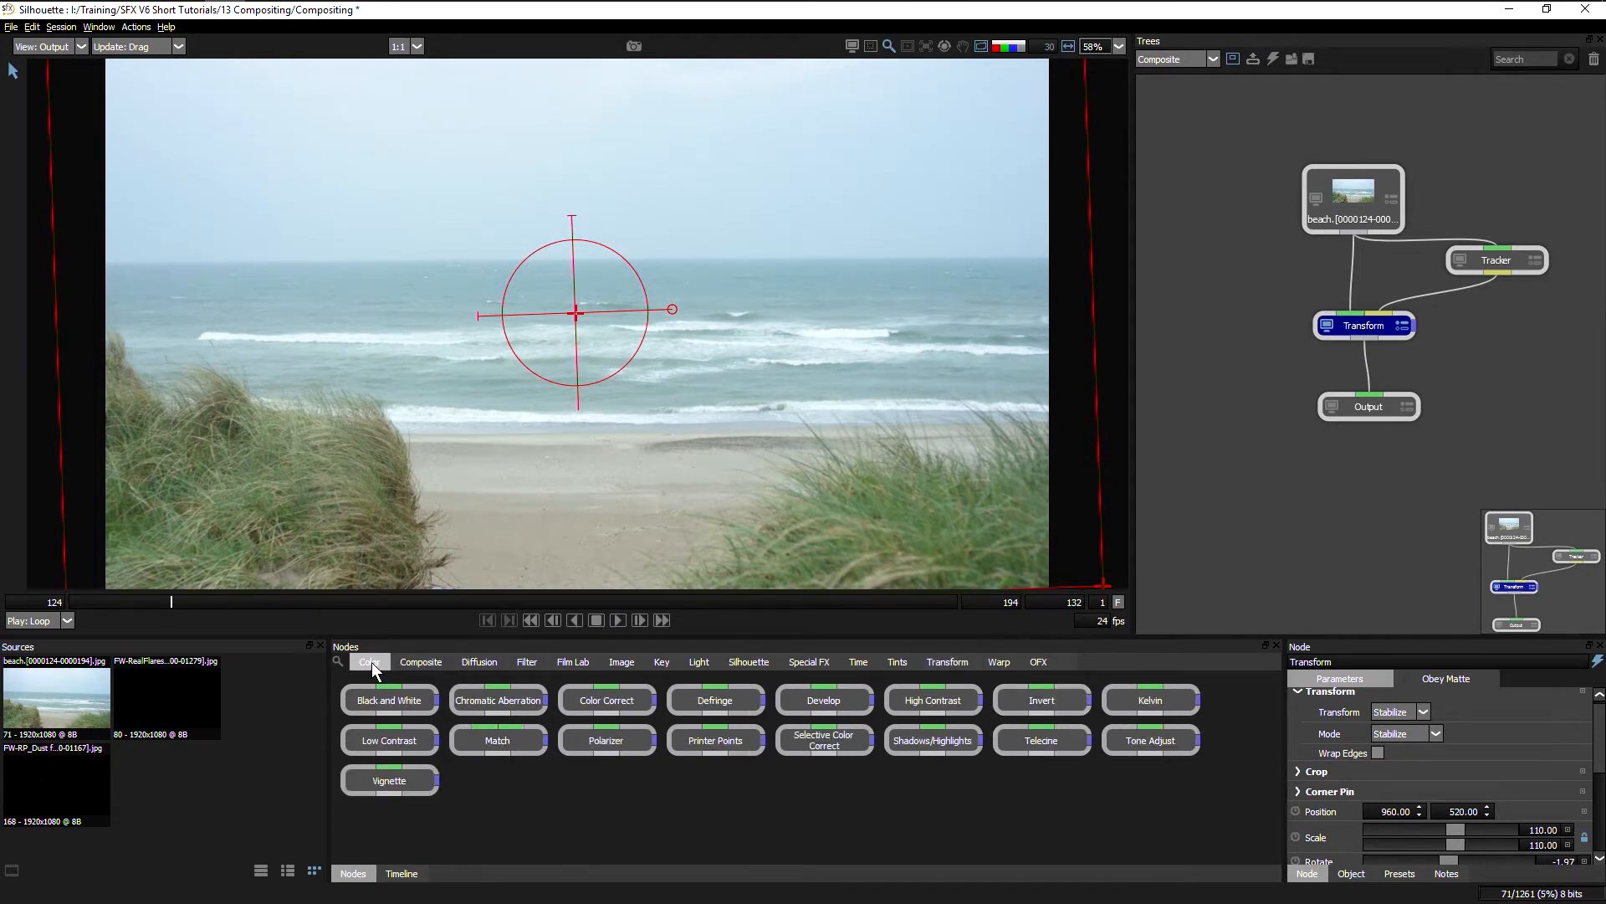
drag(588, 696, 1381, 565)
drag(1375, 395, 1370, 391)
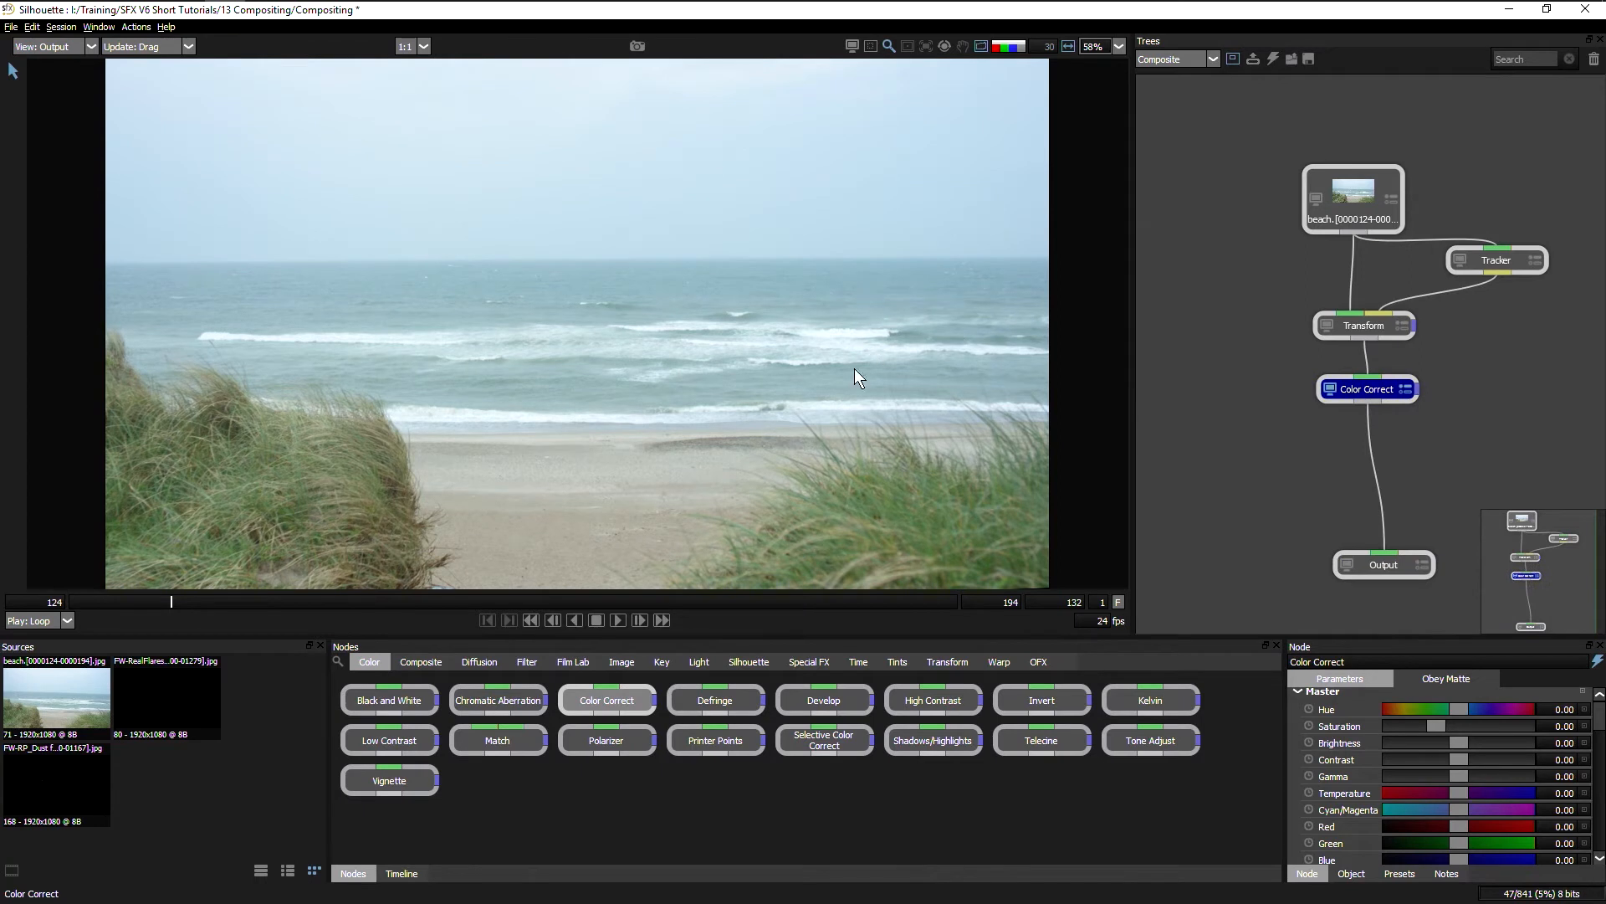
click(654, 600)
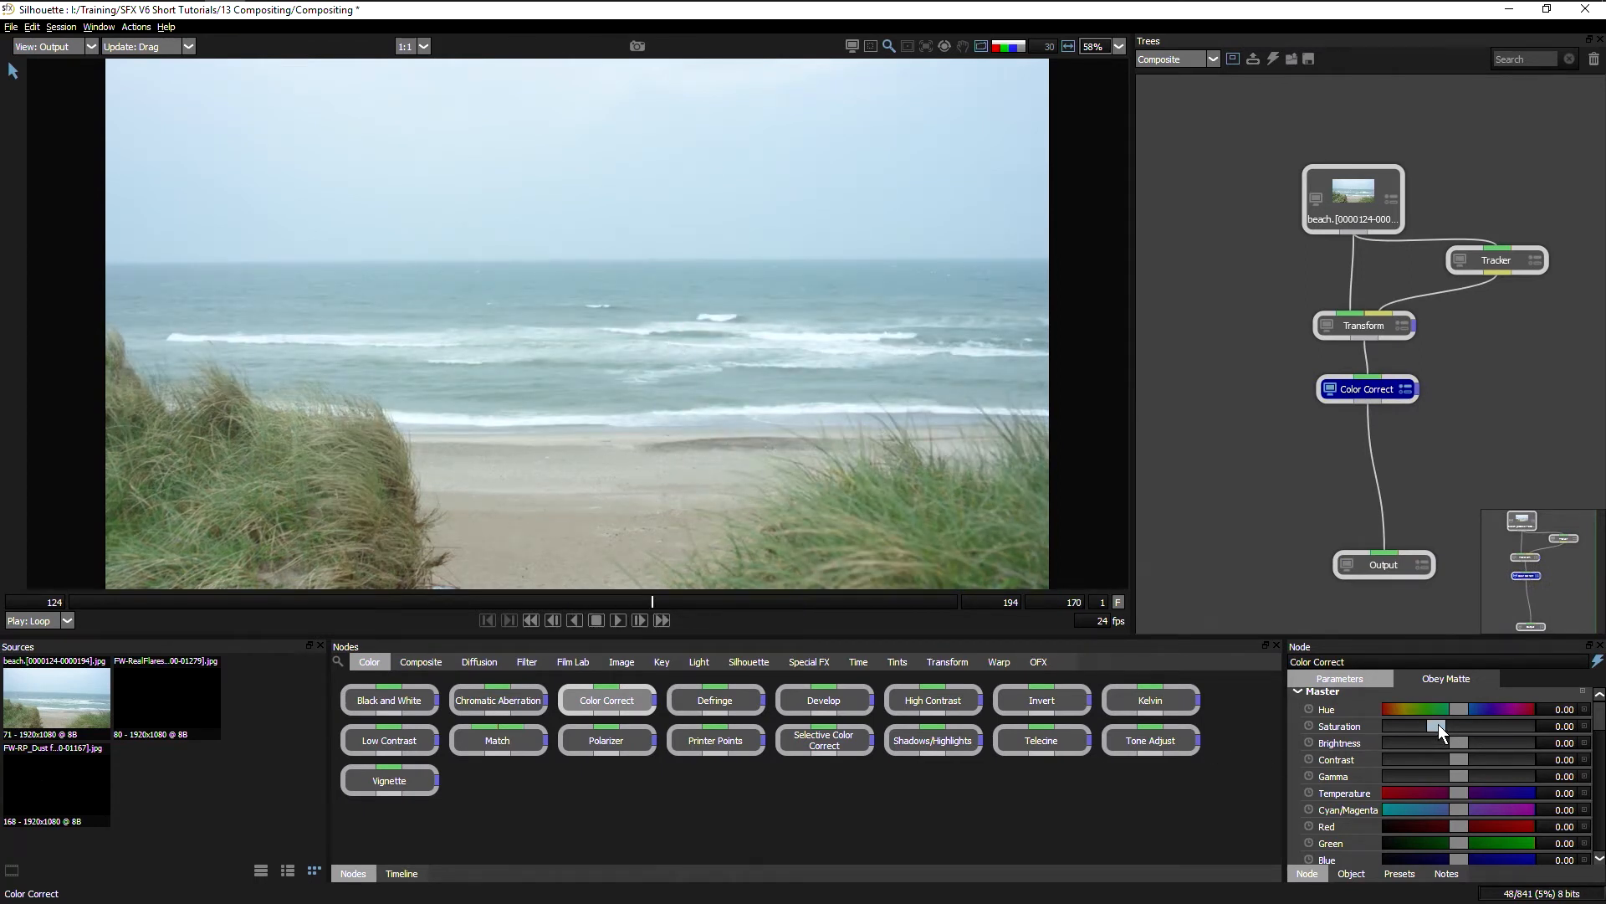
Step: Set the Color Correct node's Master saturation to -19.38, brightness to -8.75 and contrast to 13.75, and its Midtones temperature to 2.50
drag(1439, 727, 1425, 727)
drag(1463, 757, 1452, 744)
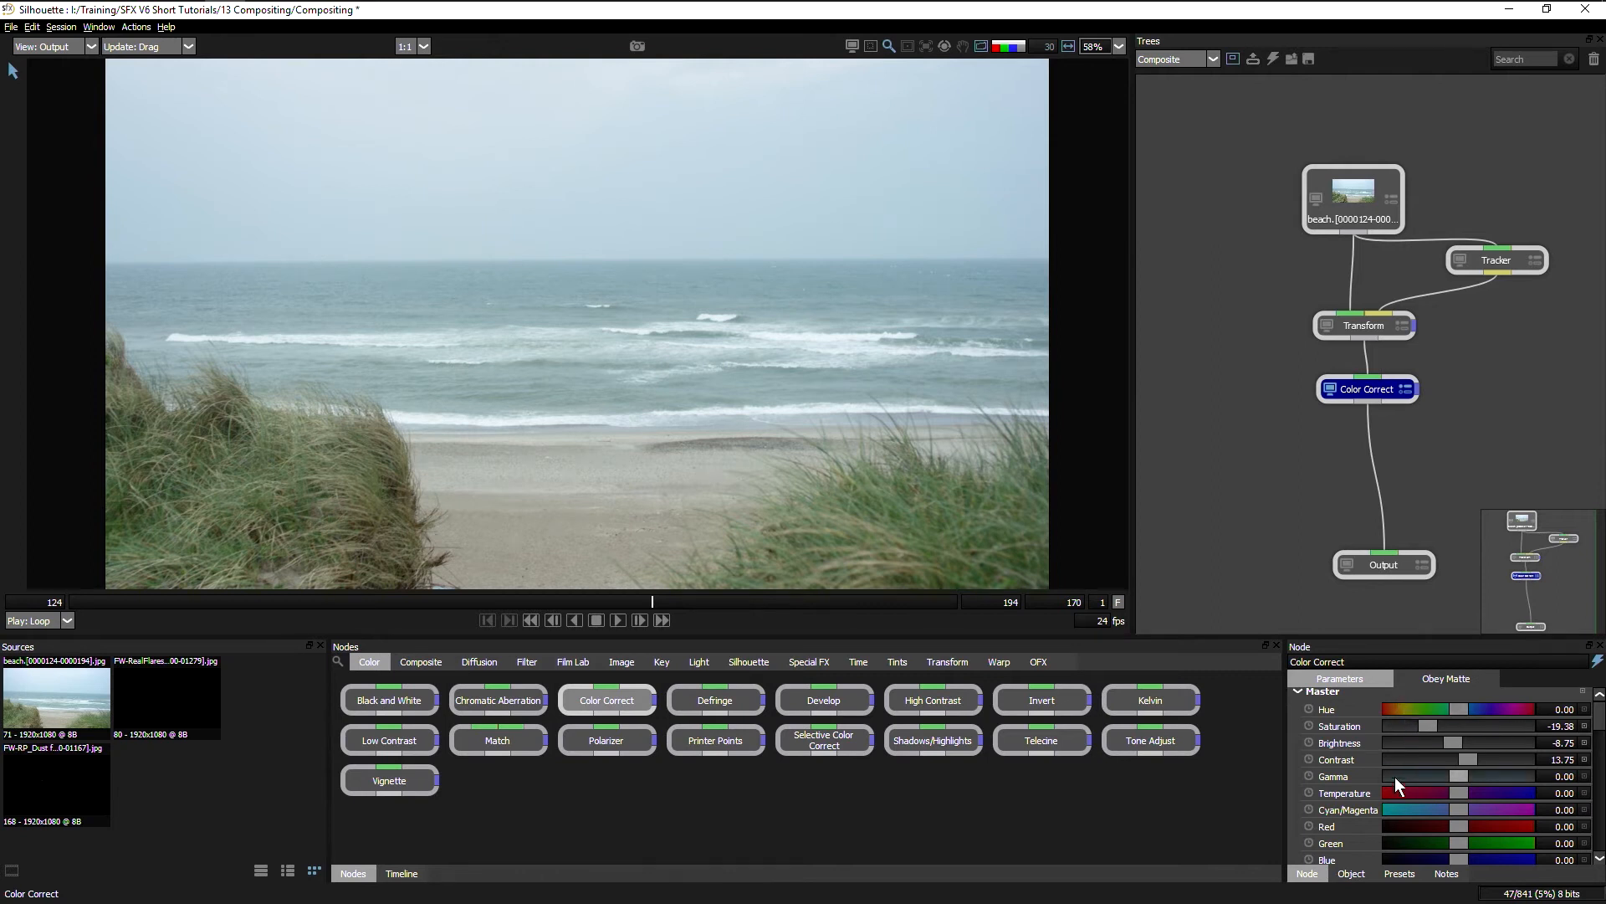
scroll(1594, 748, down, 5)
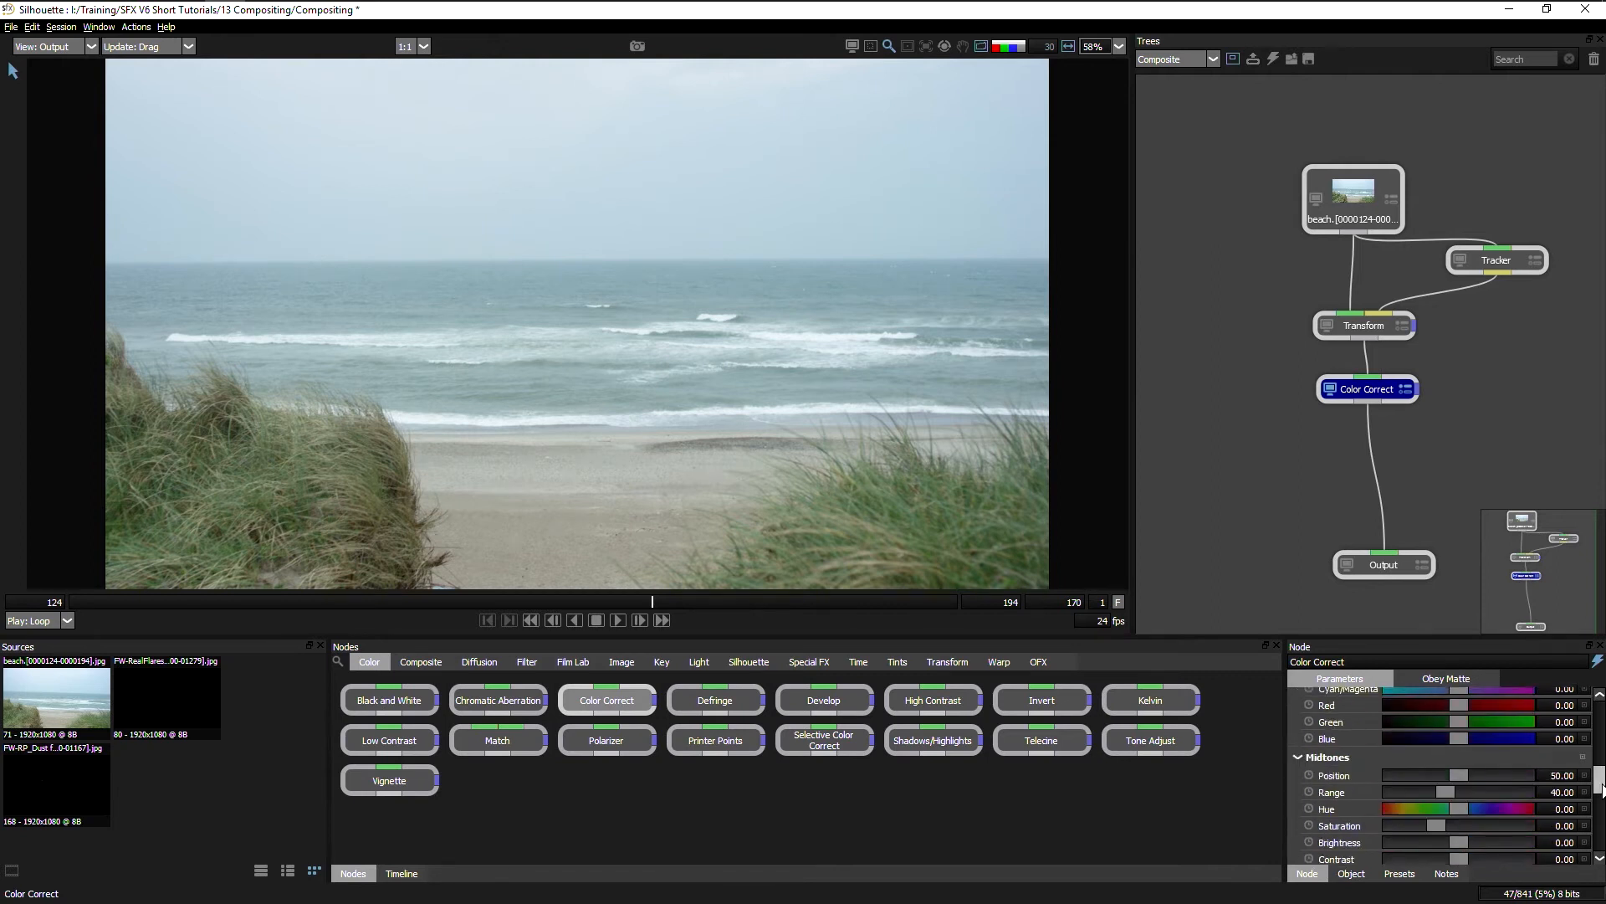
scroll(1598, 765, down, 4)
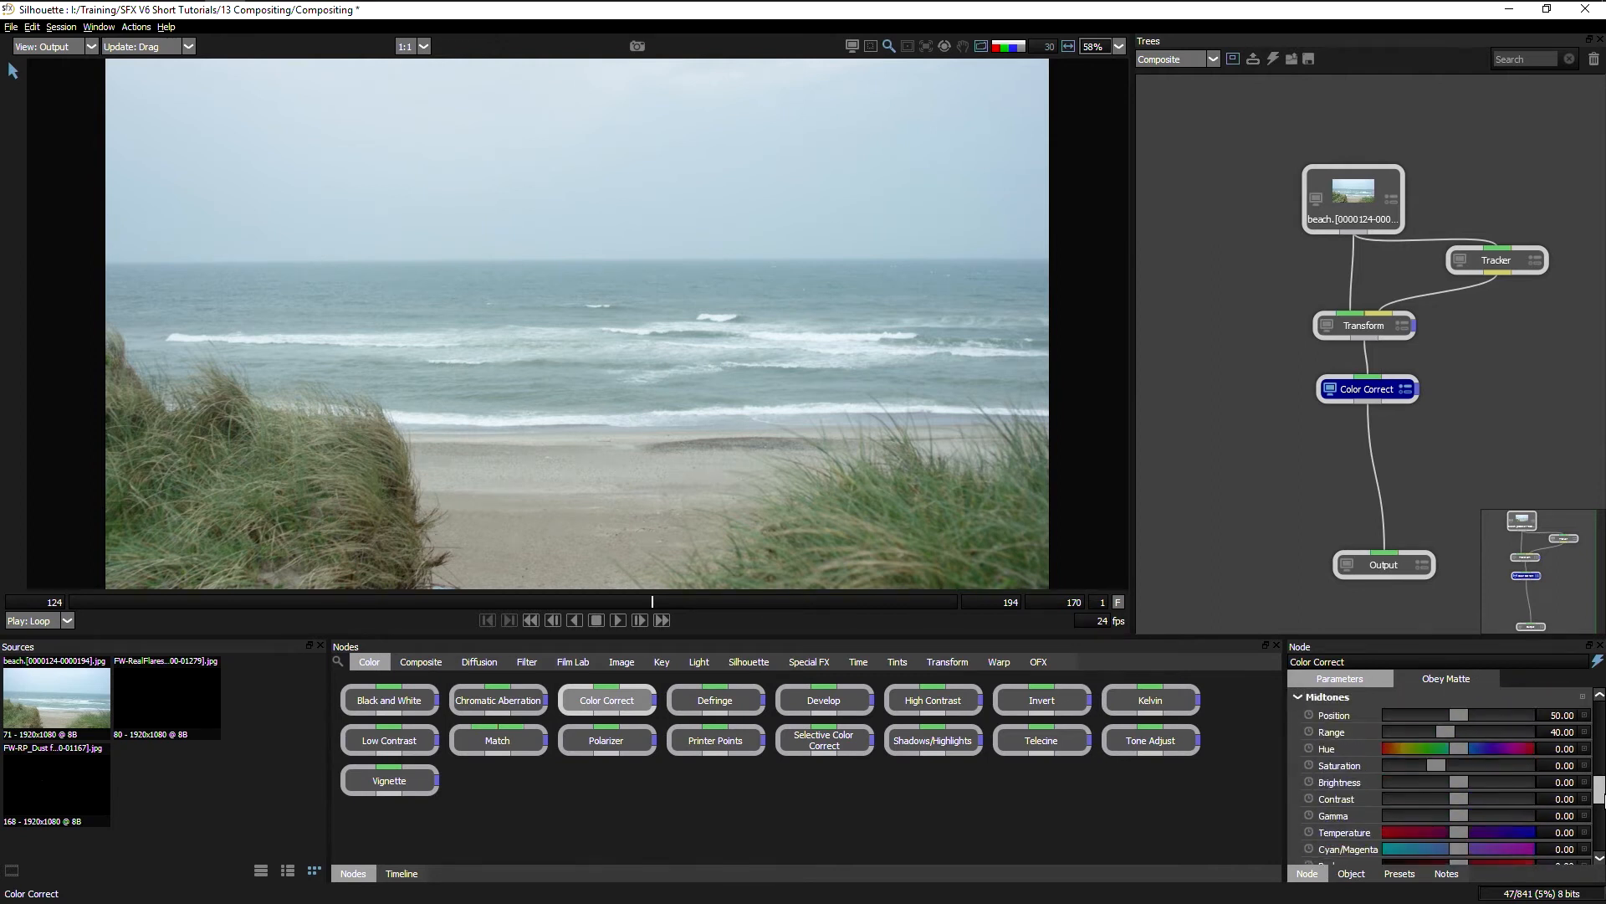
mouse_move(1598, 827)
mouse_down()
mouse_move(1595, 767)
mouse_move(1600, 803)
mouse_up()
drag(1459, 822, 1462, 822)
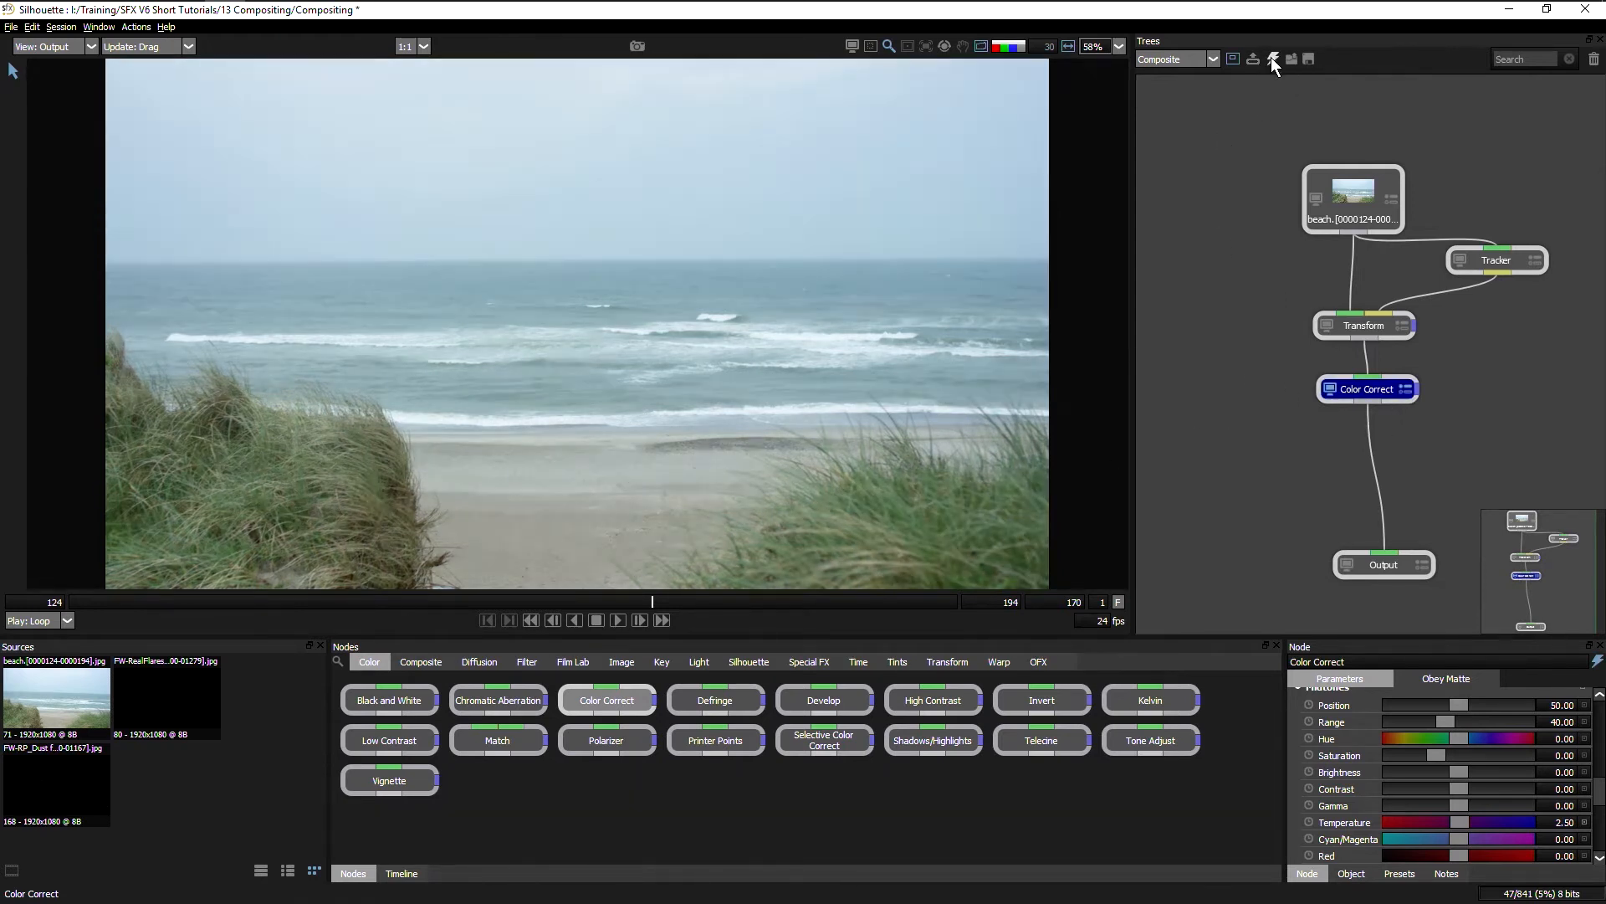
Step: Toggle the Color Correct node off and on several times to compare the shot with and without the correction
click(1273, 57)
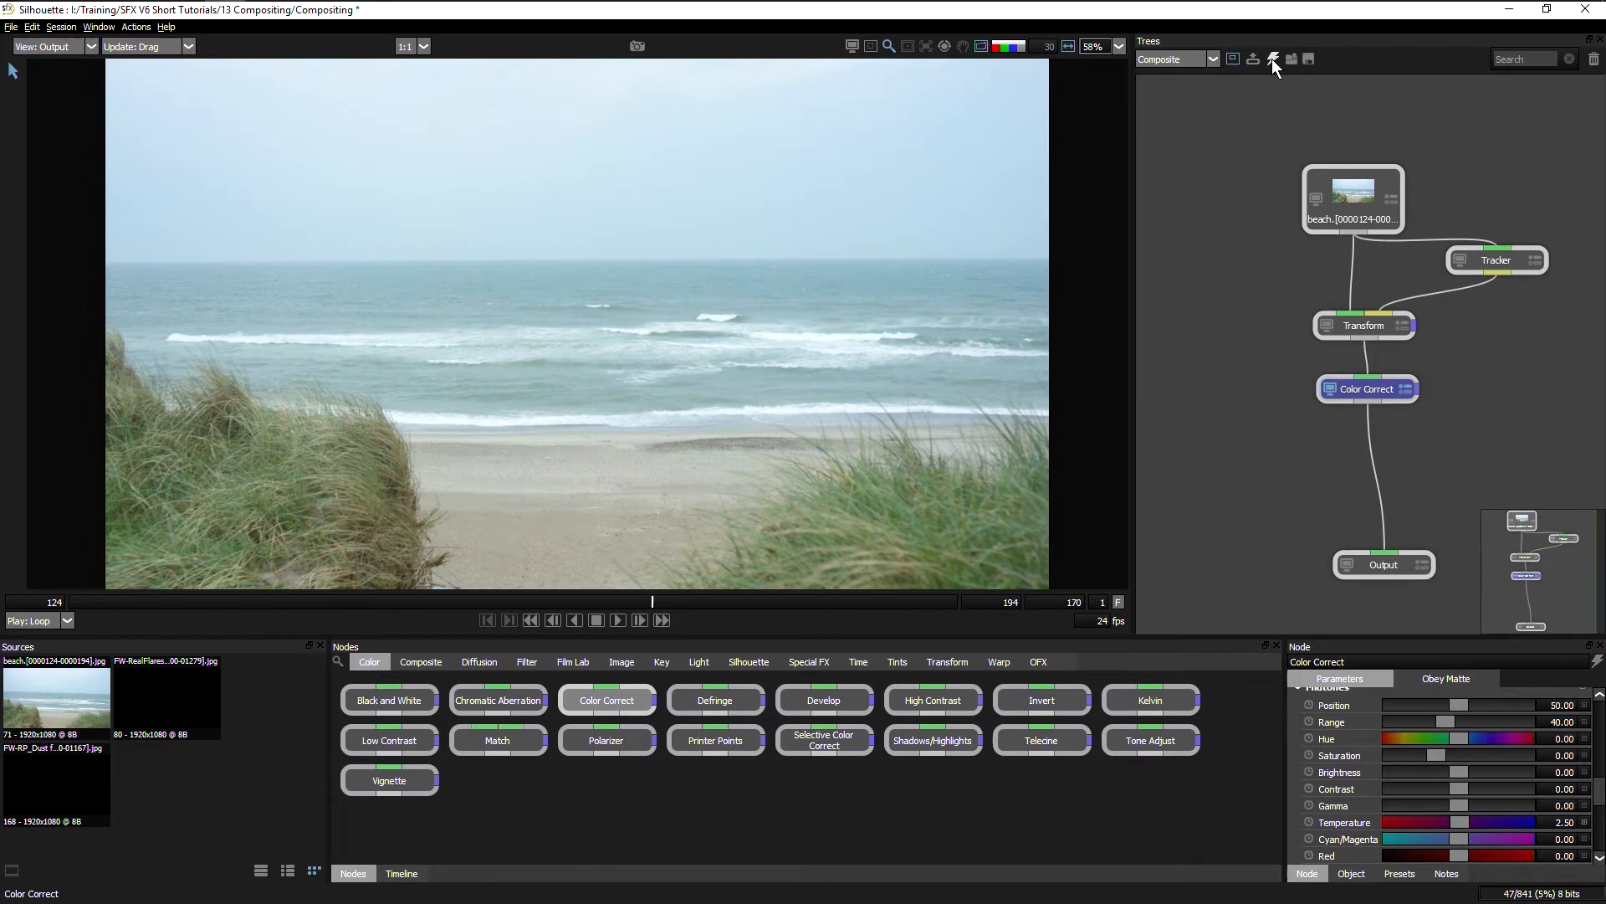
click(1272, 58)
click(1272, 58)
click(1269, 58)
click(1268, 59)
click(1268, 59)
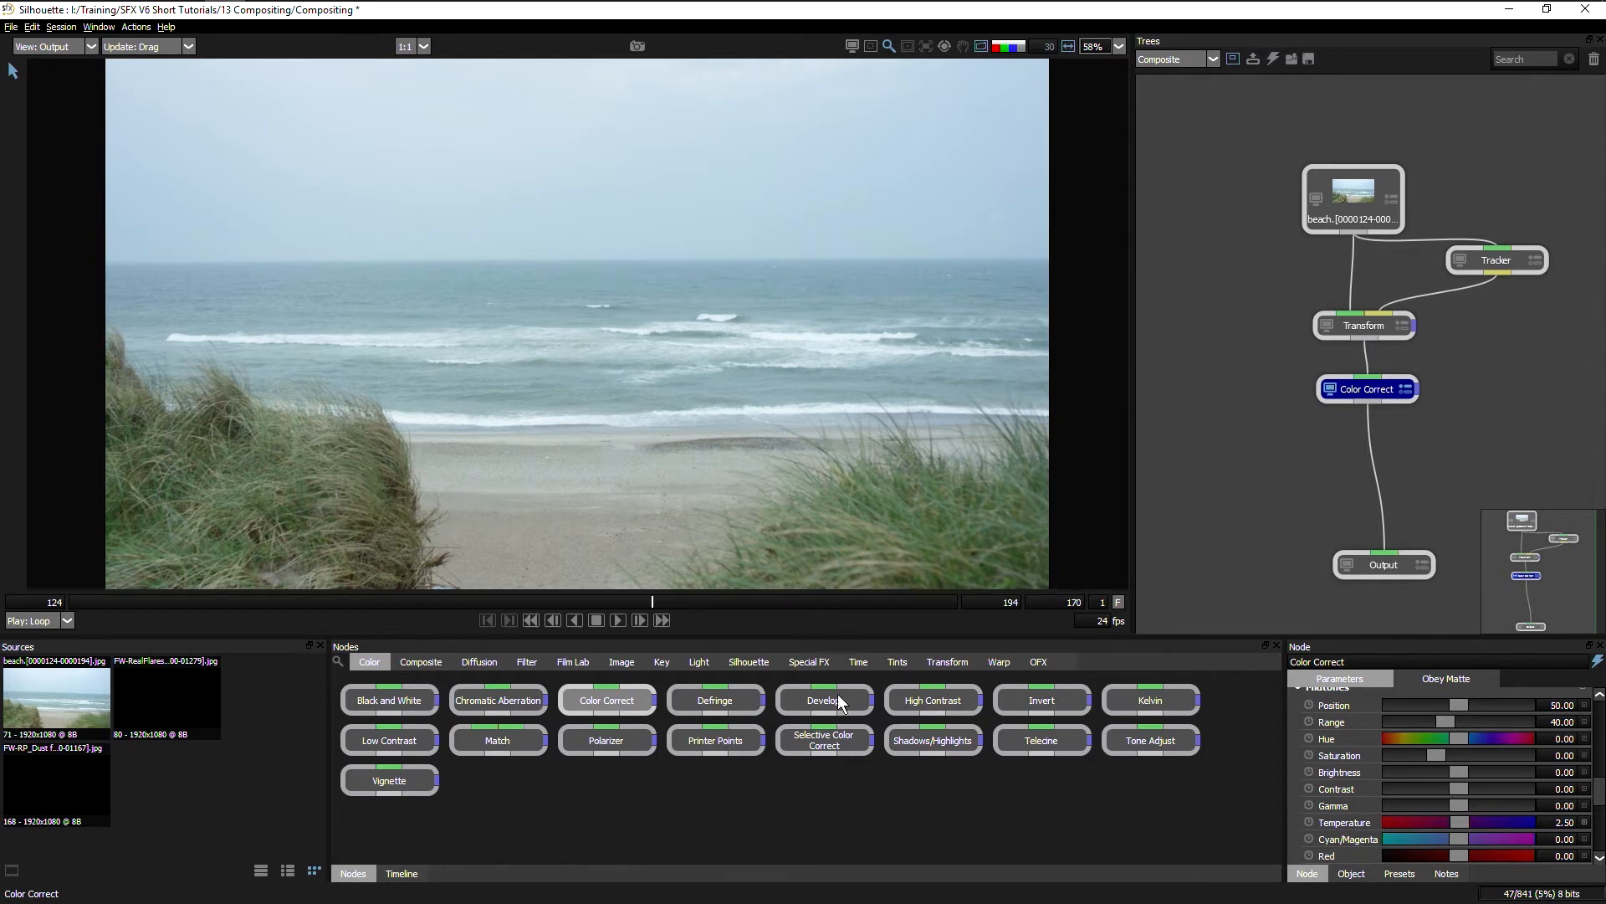
Step: Move the Tracker, Transform and Color Correct nodes closer together beneath the beach source in the node tree
drag(1496, 268, 1462, 255)
drag(1389, 323, 1389, 288)
drag(1376, 390, 1372, 342)
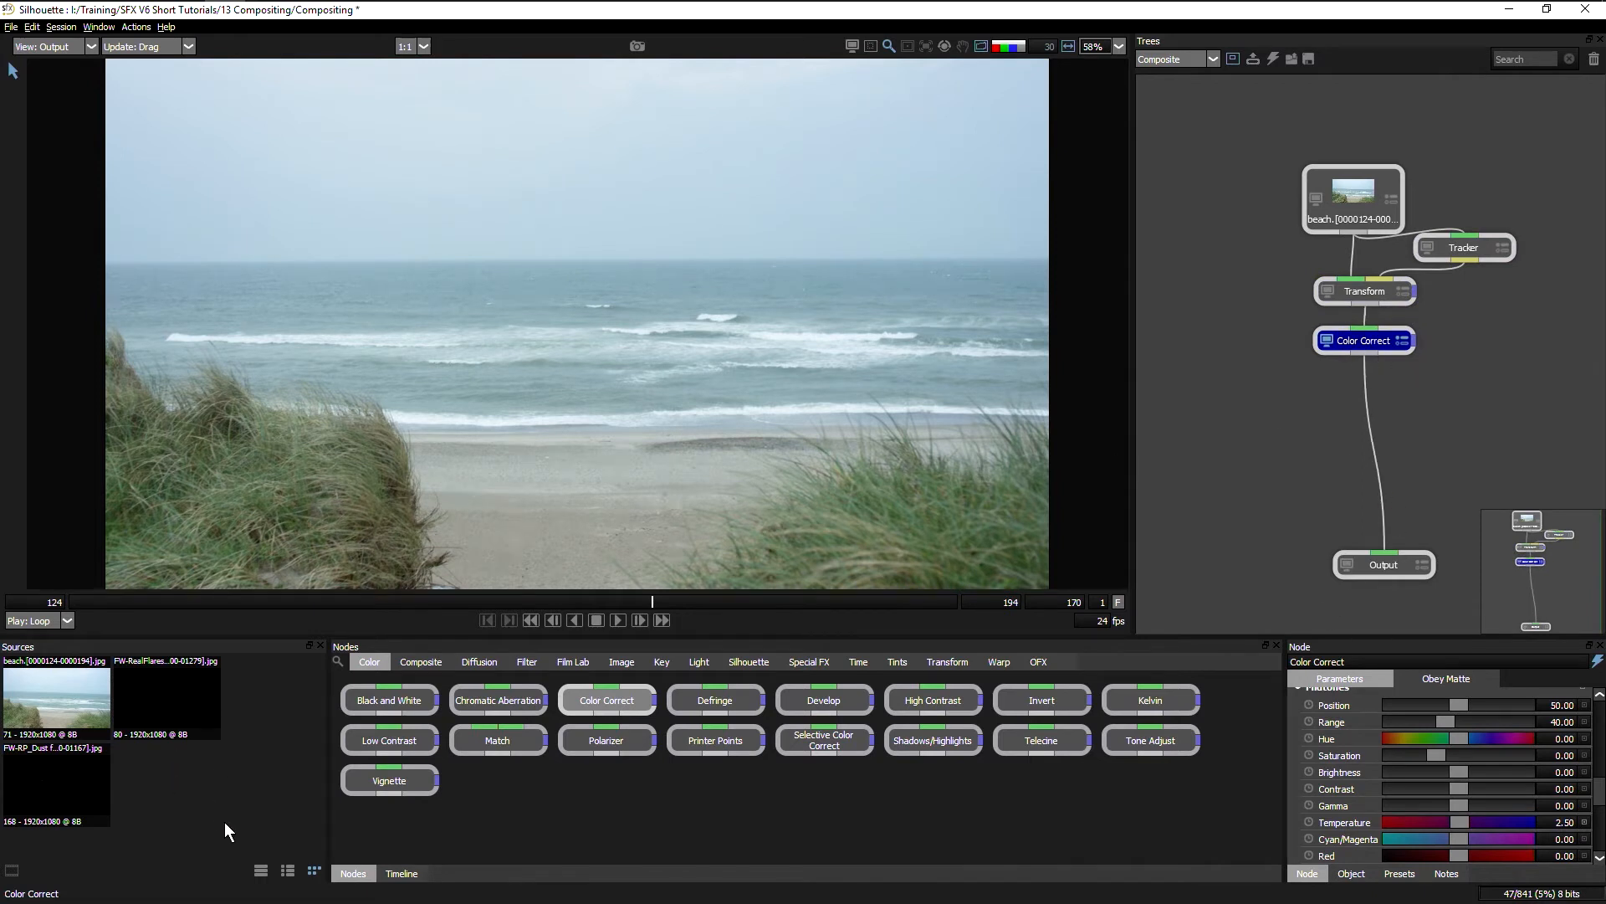
Step: Add the FW-RP_Dust faster flurries clip to the tree beside the beach source and preview its playback
drag(56, 792, 1213, 204)
click(1222, 224)
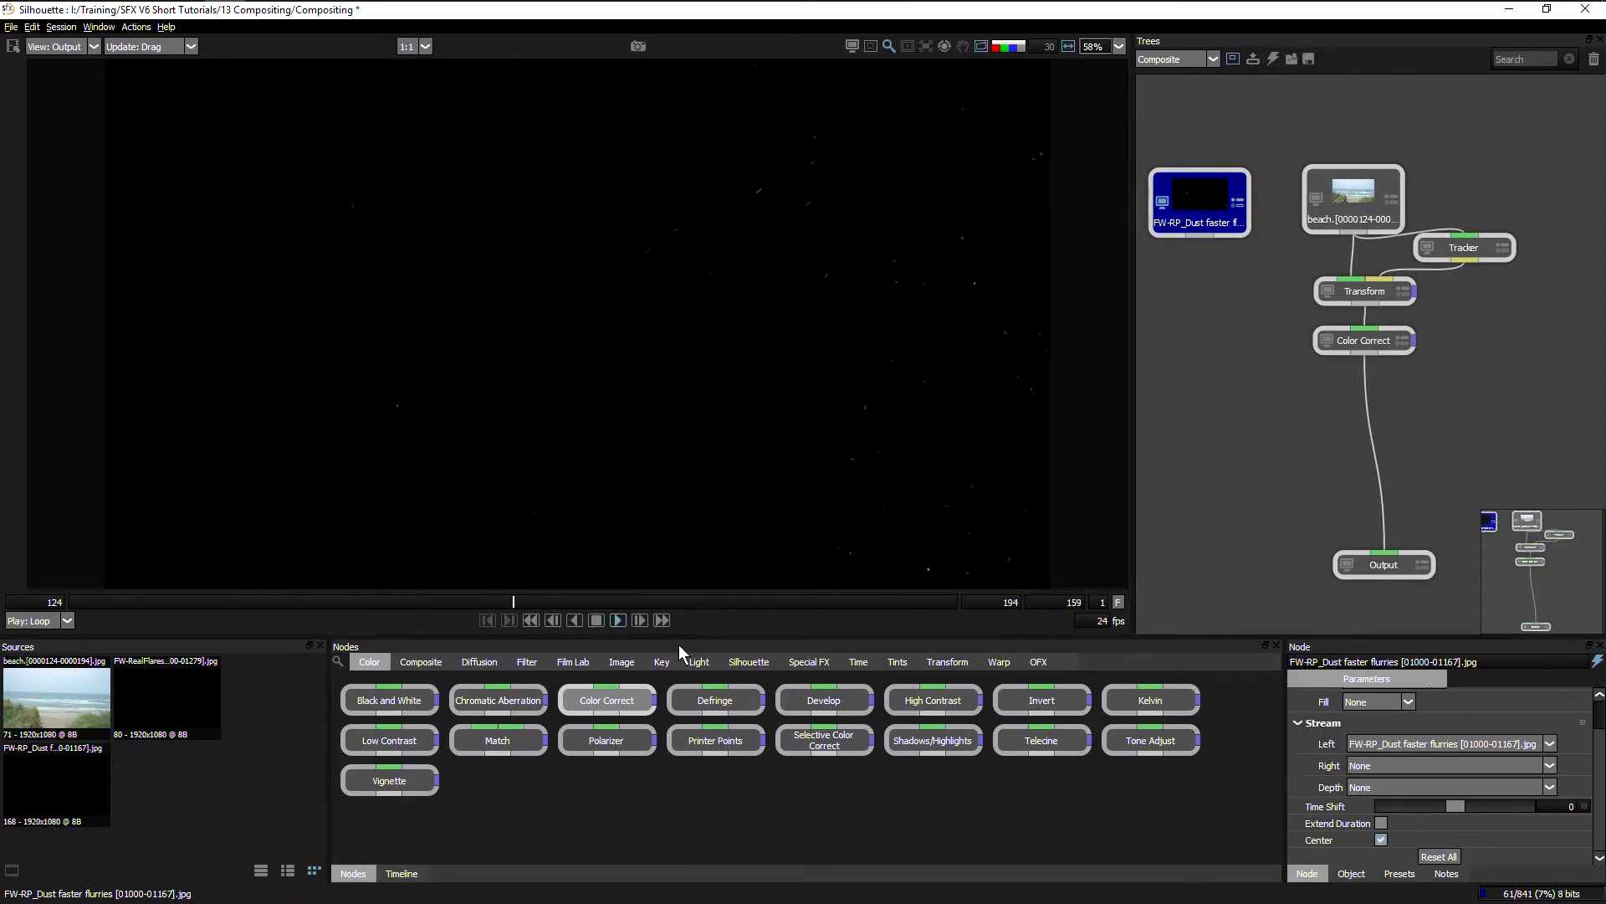
click(595, 620)
drag(1195, 209, 1209, 213)
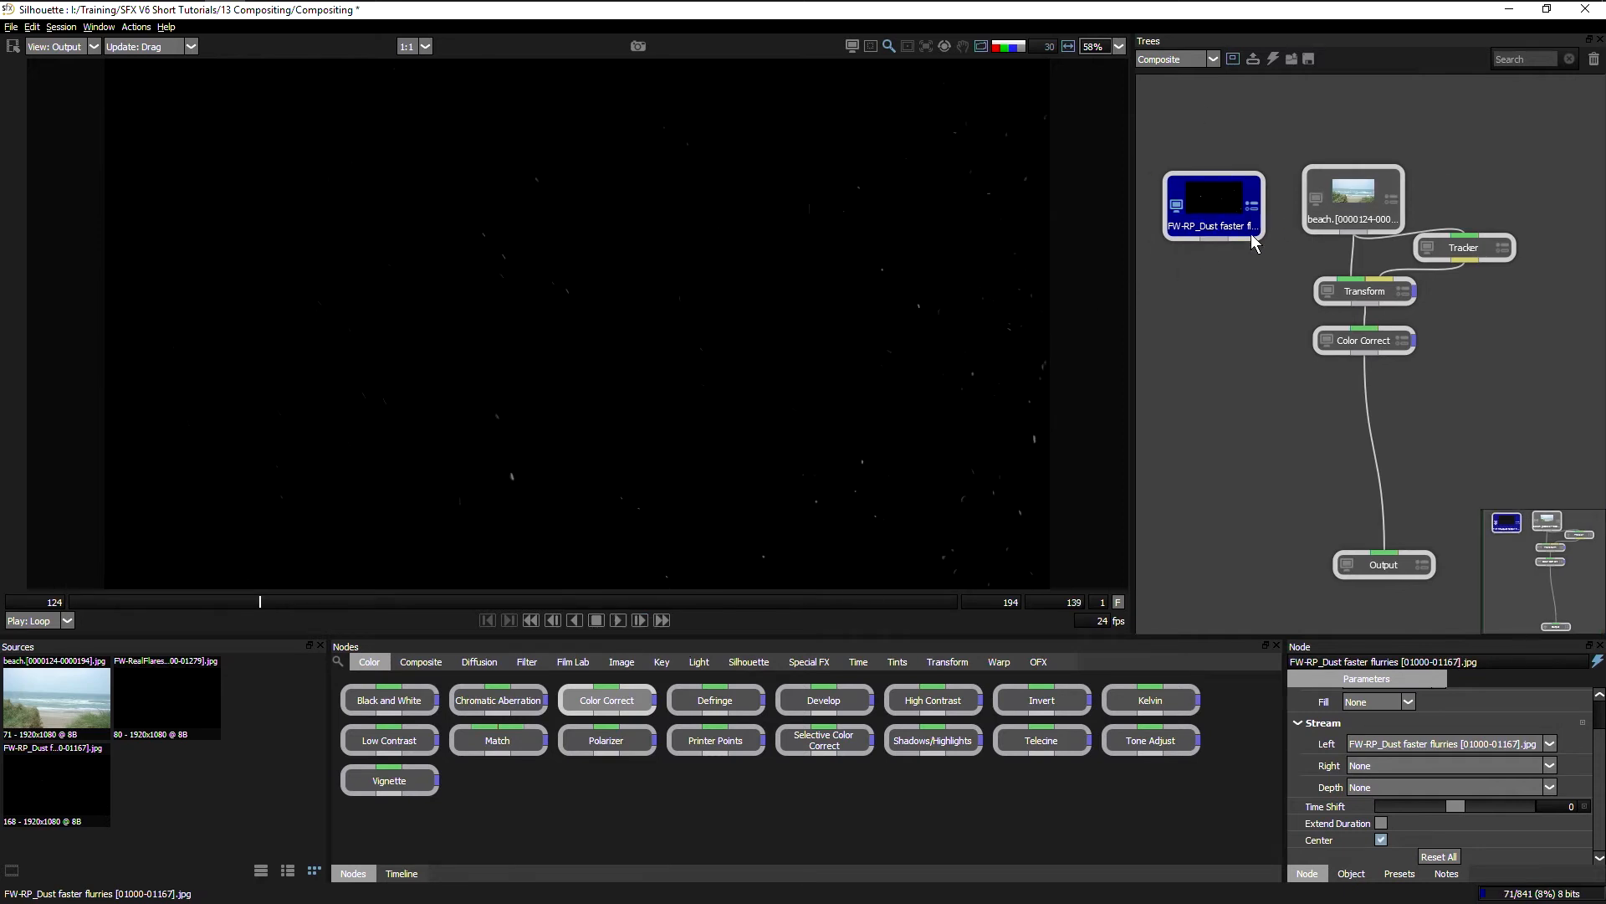
Step: Add a Math Composite node below the Color Correct node and feed the Color Correct output into its second input
click(421, 662)
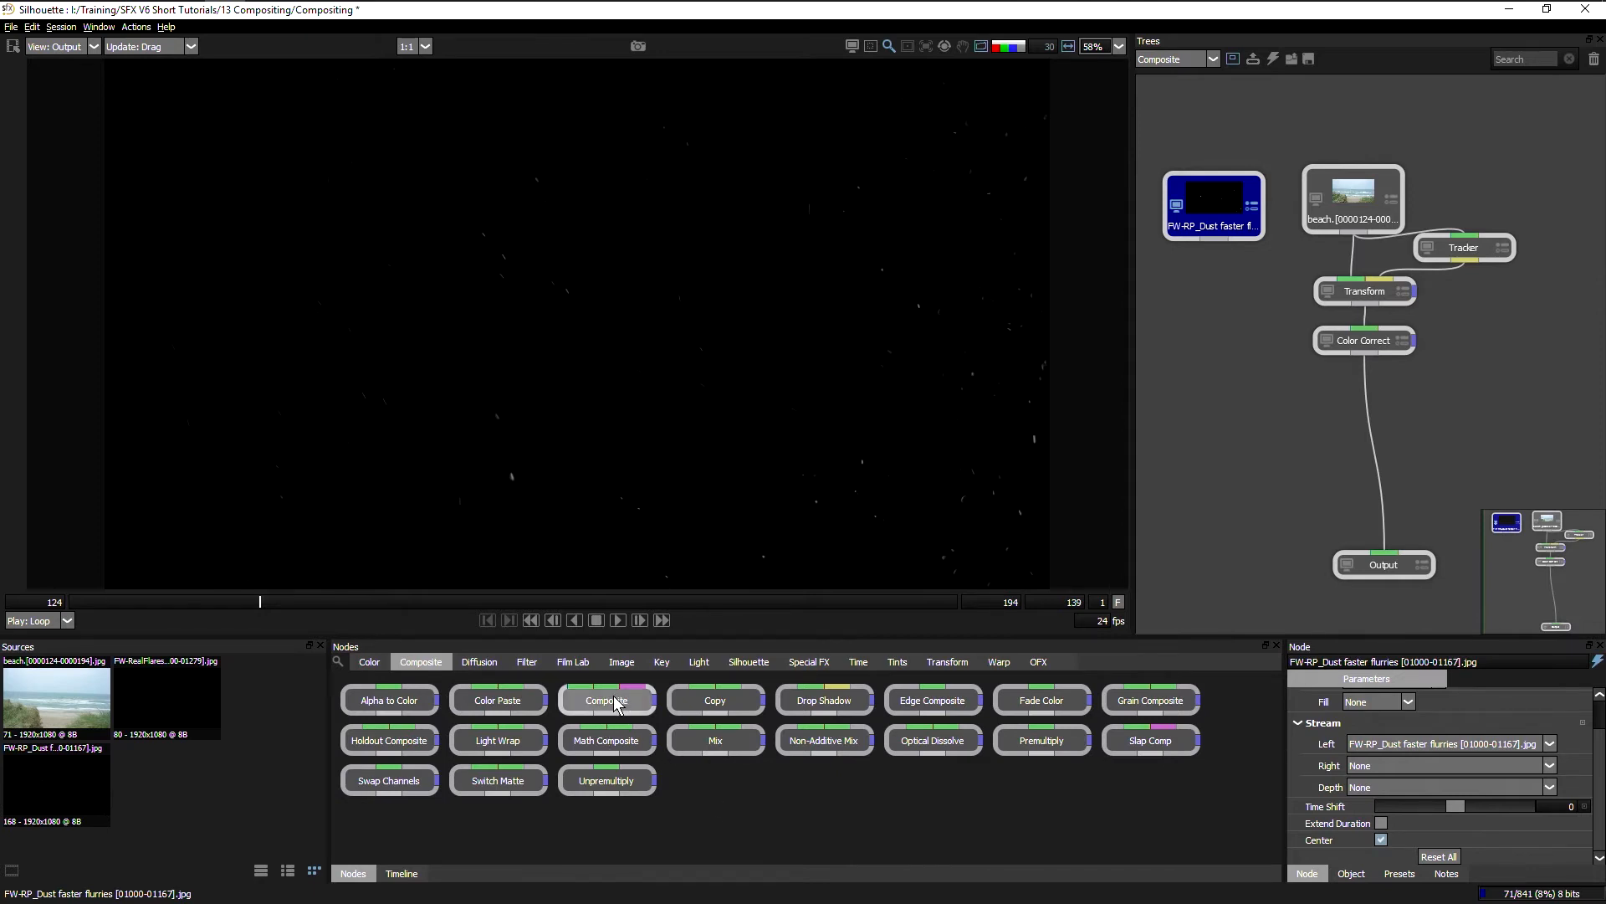
drag(615, 702, 1292, 423)
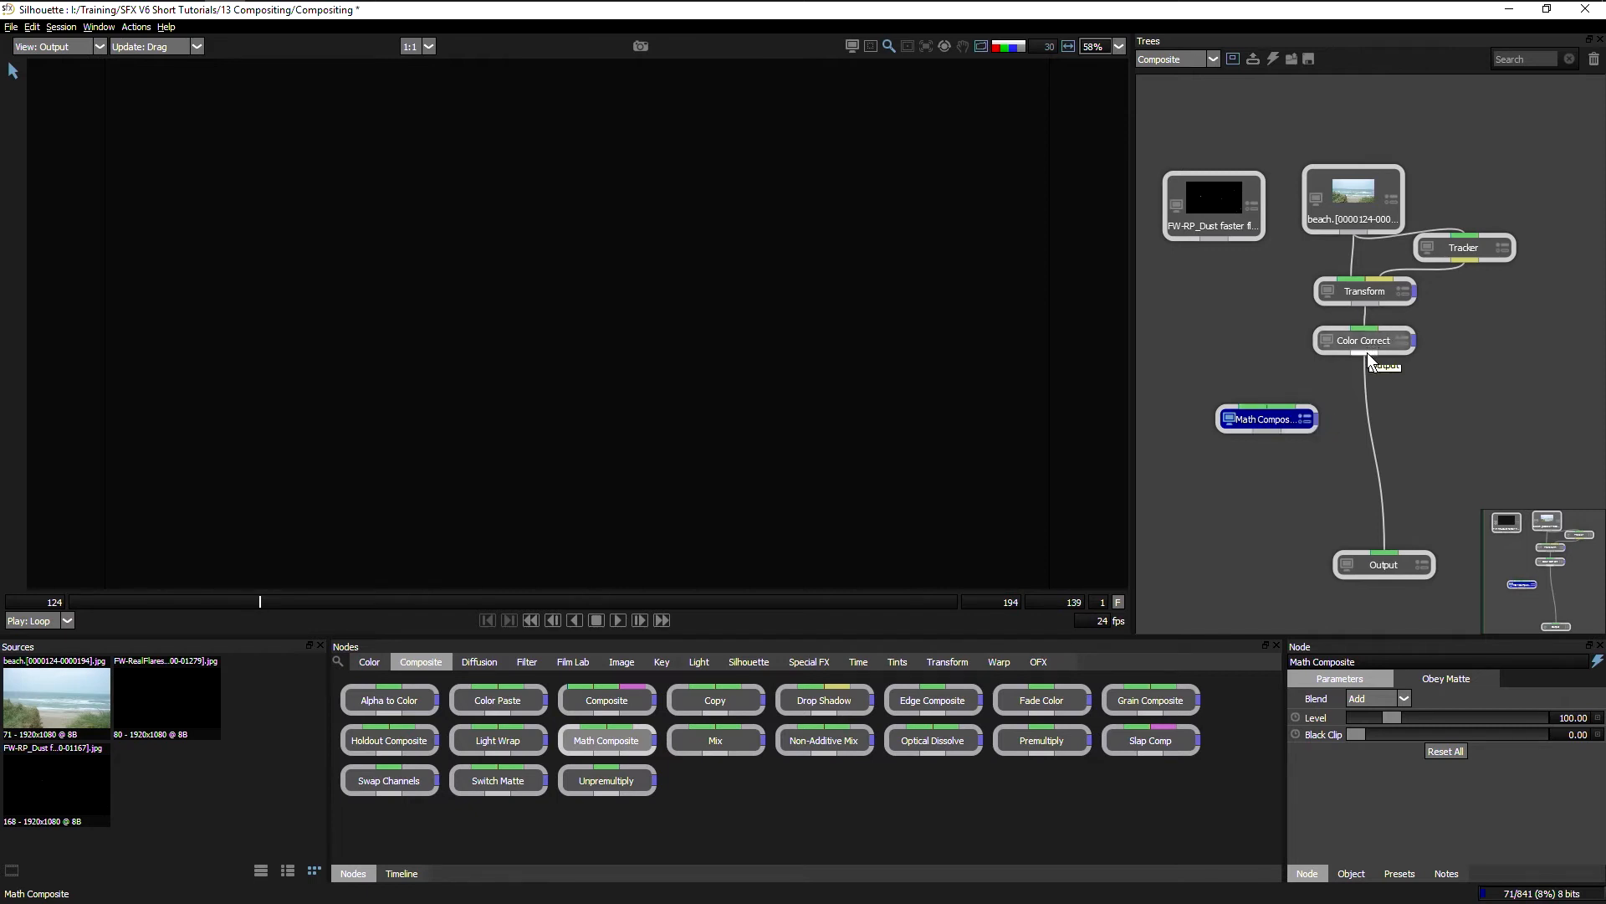
drag(1367, 353, 1282, 407)
Step: Delete the Output node and connect the dust clip to the first input of the Math Composite node
drag(1434, 519, 1364, 591)
key(Delete)
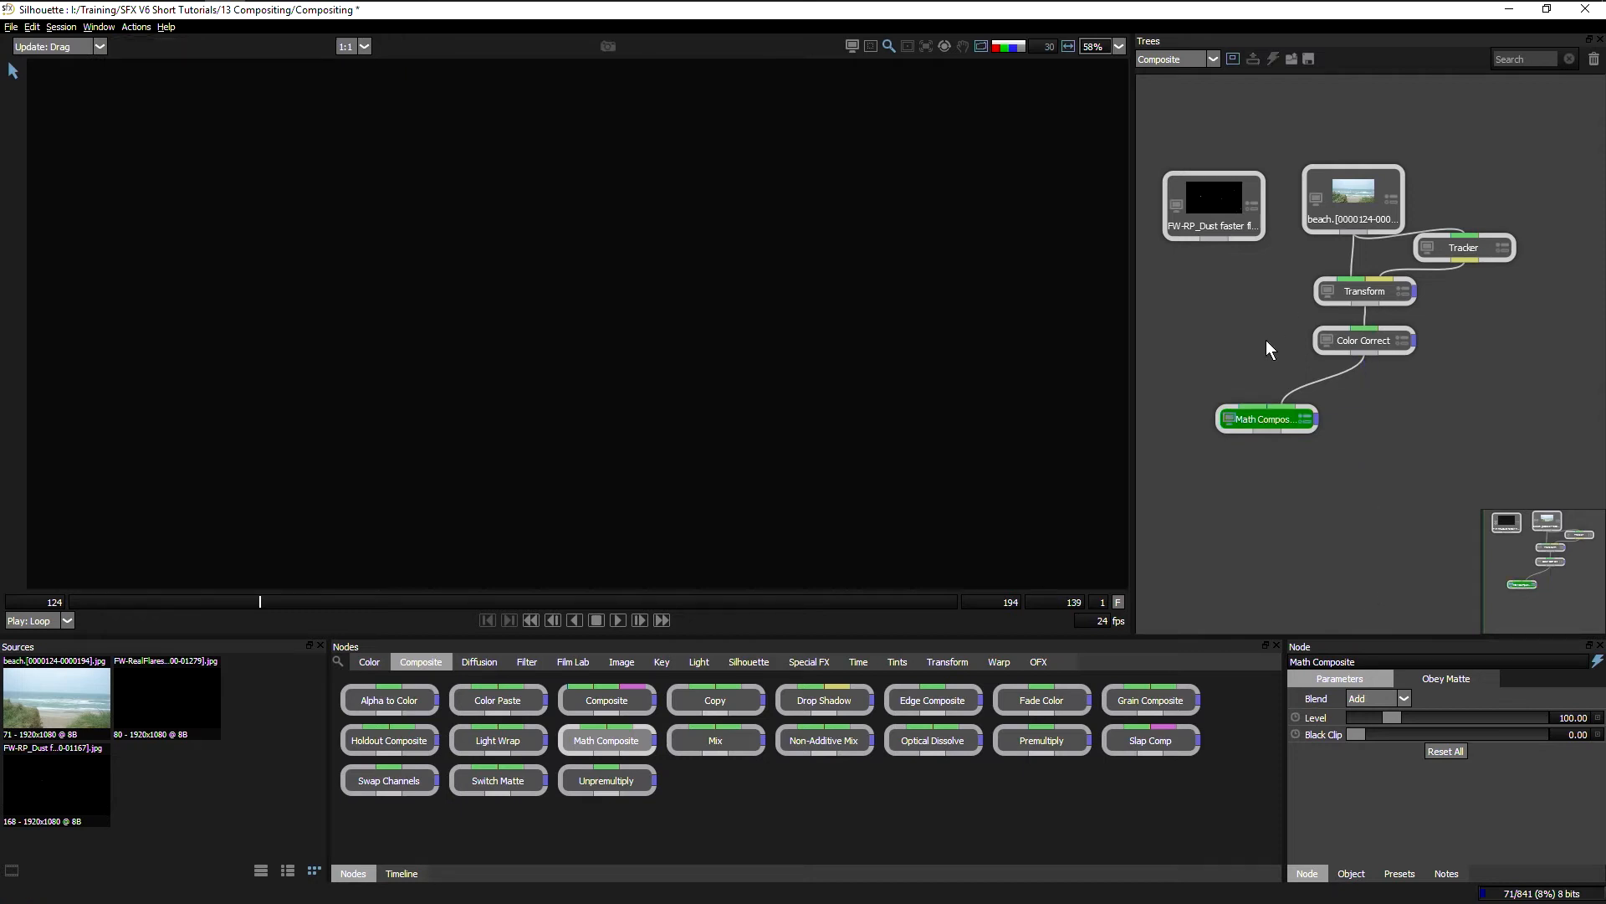
drag(1236, 301, 1248, 409)
click(1267, 417)
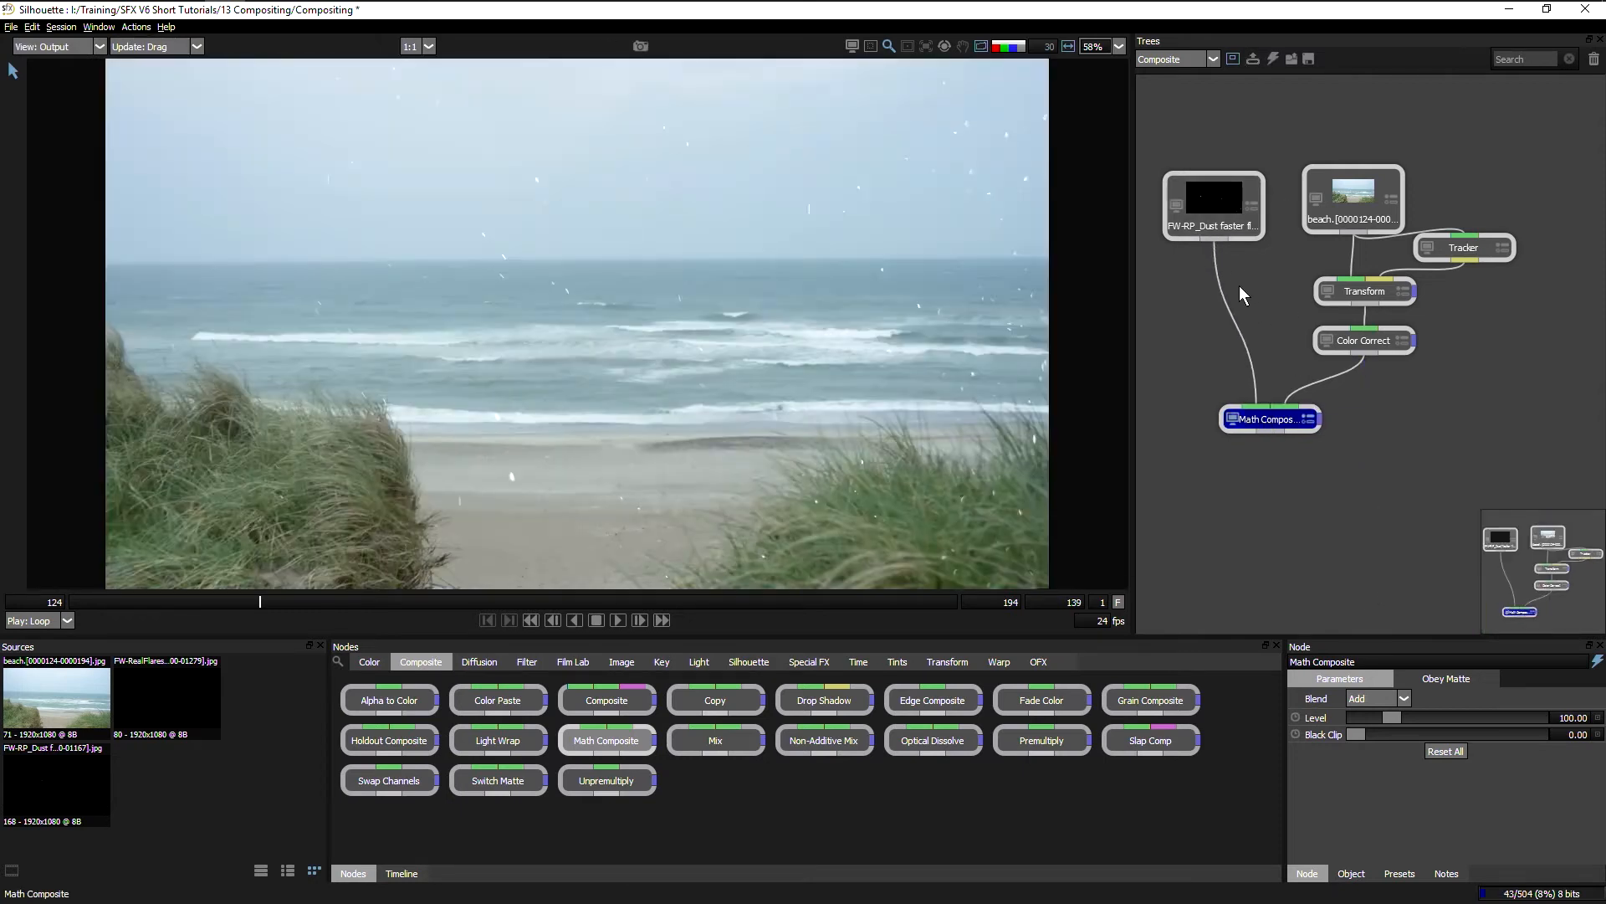
Step: Play the dust composite and set the Math Composite node's Blend to Screen
click(617, 619)
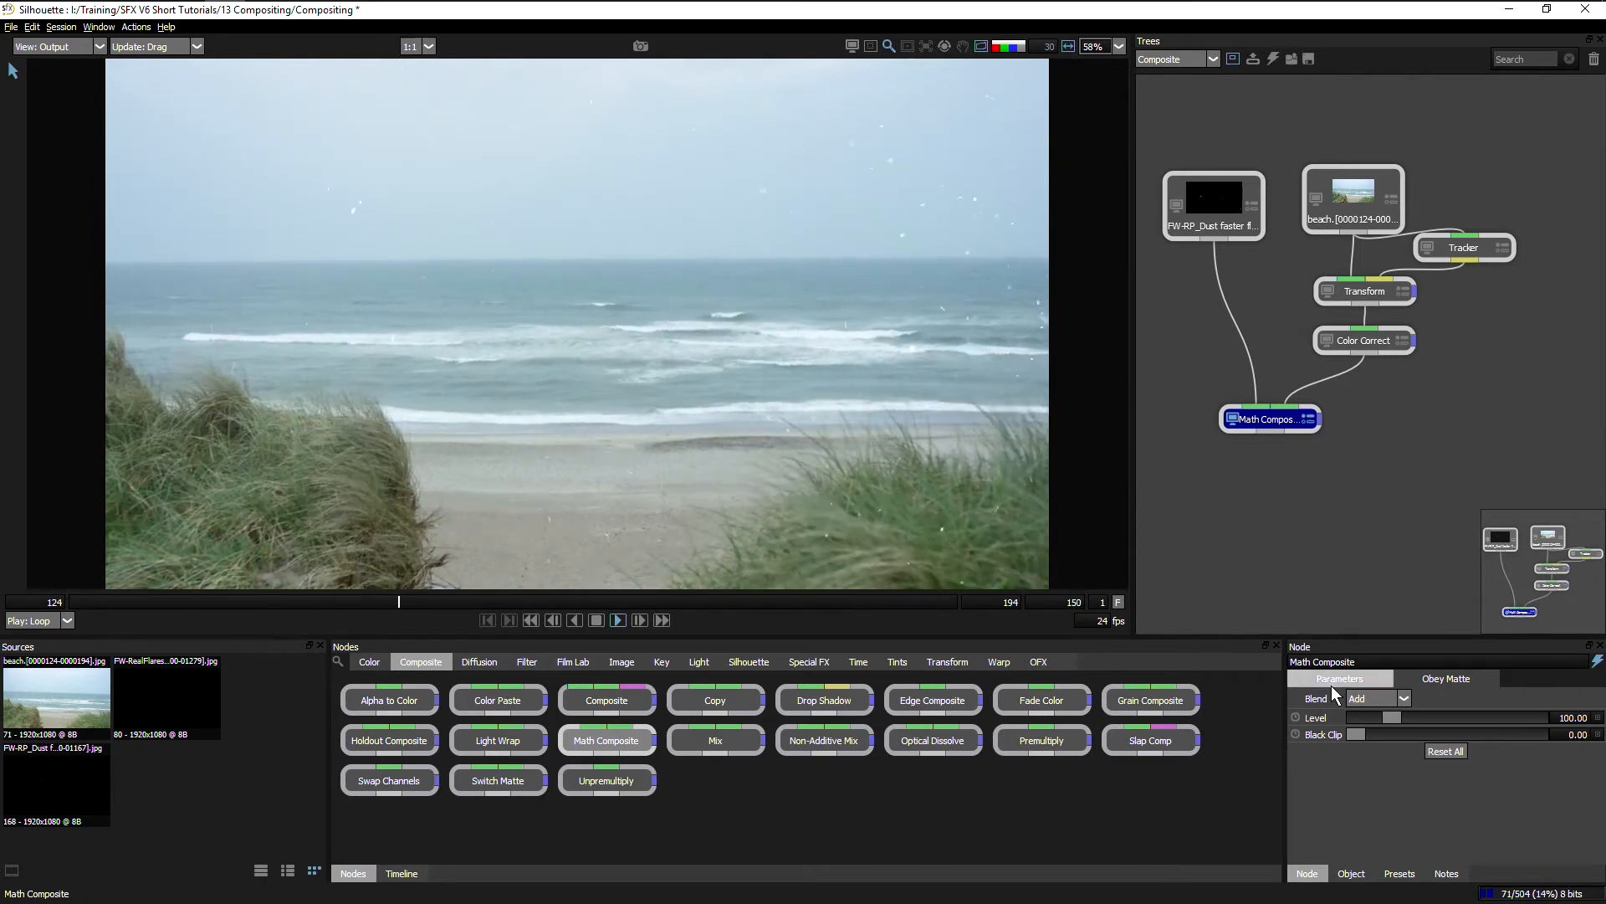
click(1365, 698)
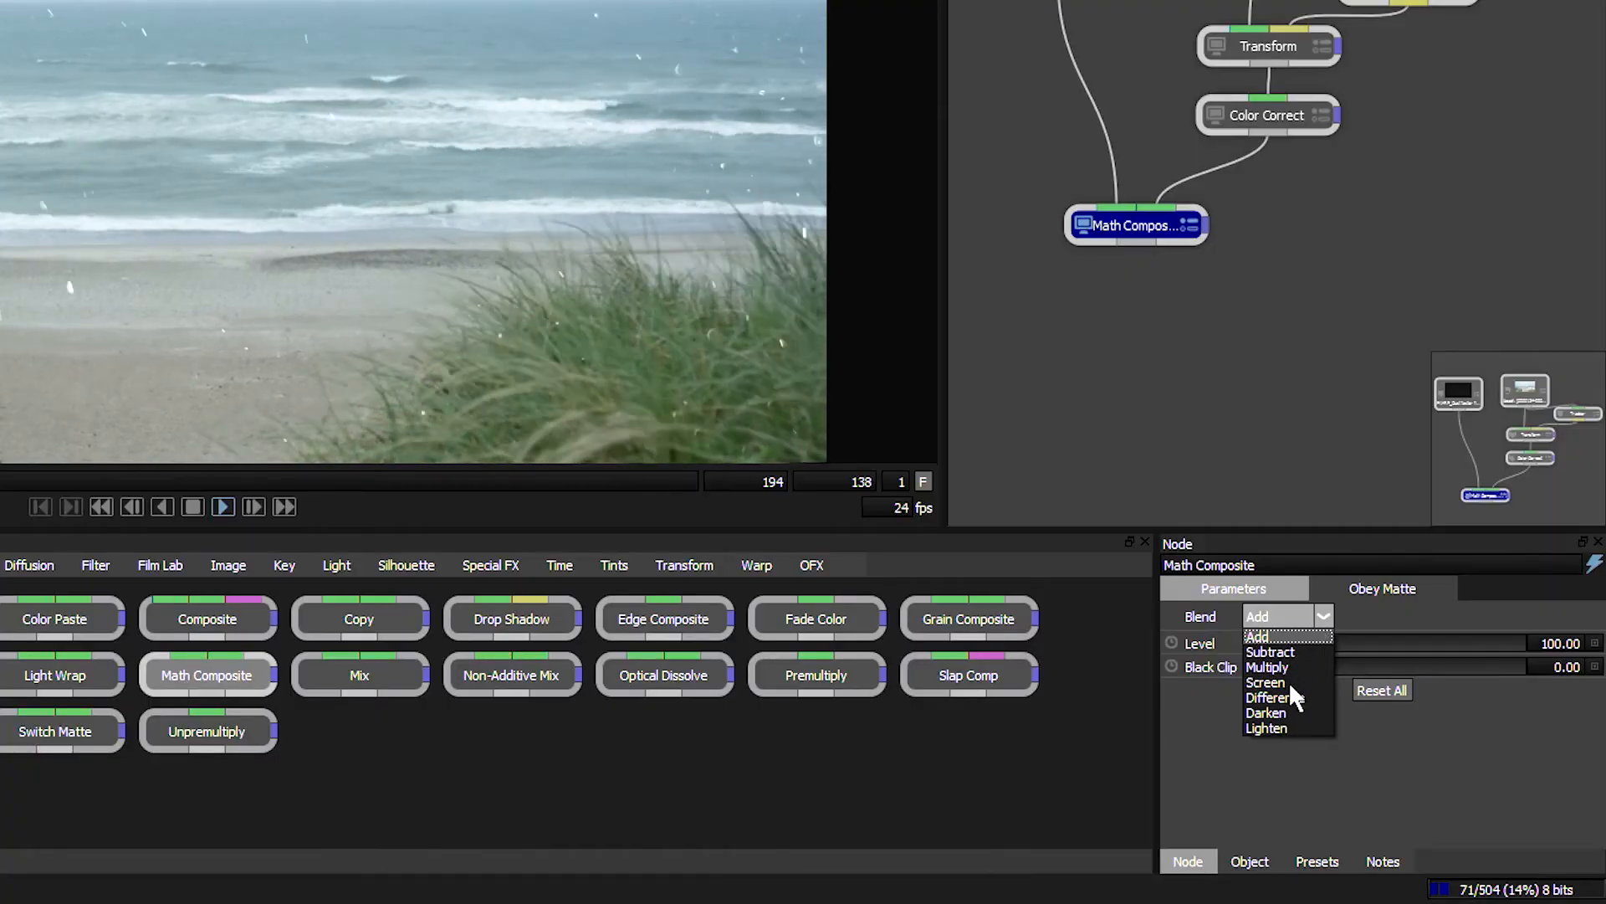
click(1283, 679)
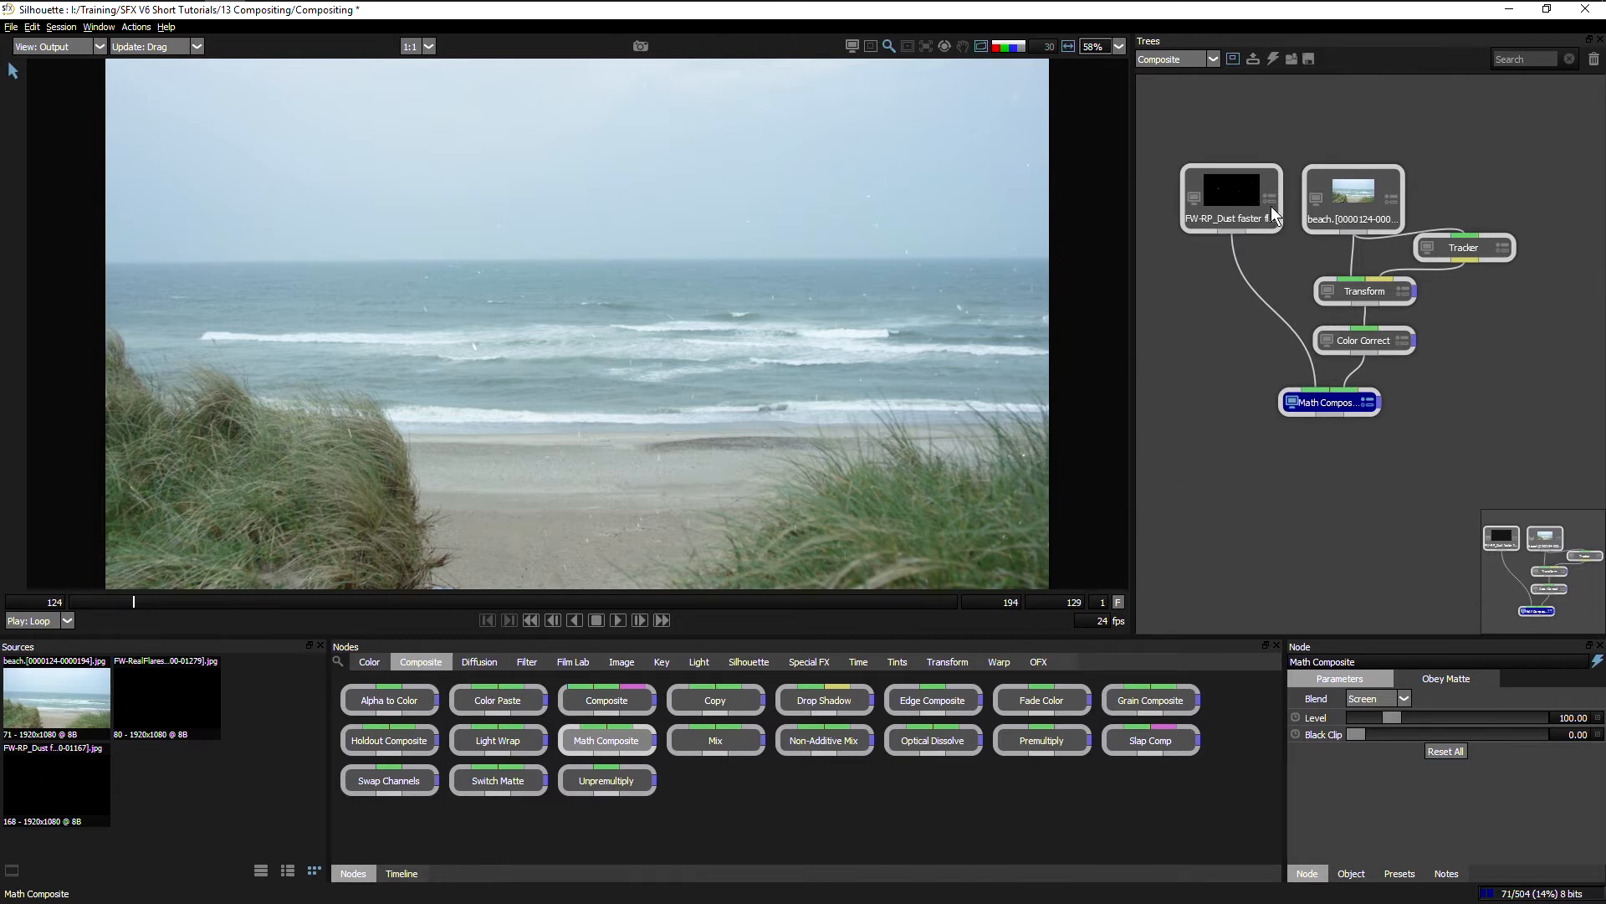
Step: Add a second Math Composite node, with the dust clip in its first input and the first Math Composite in its second
click(941, 663)
click(417, 663)
drag(1128, 574, 1324, 474)
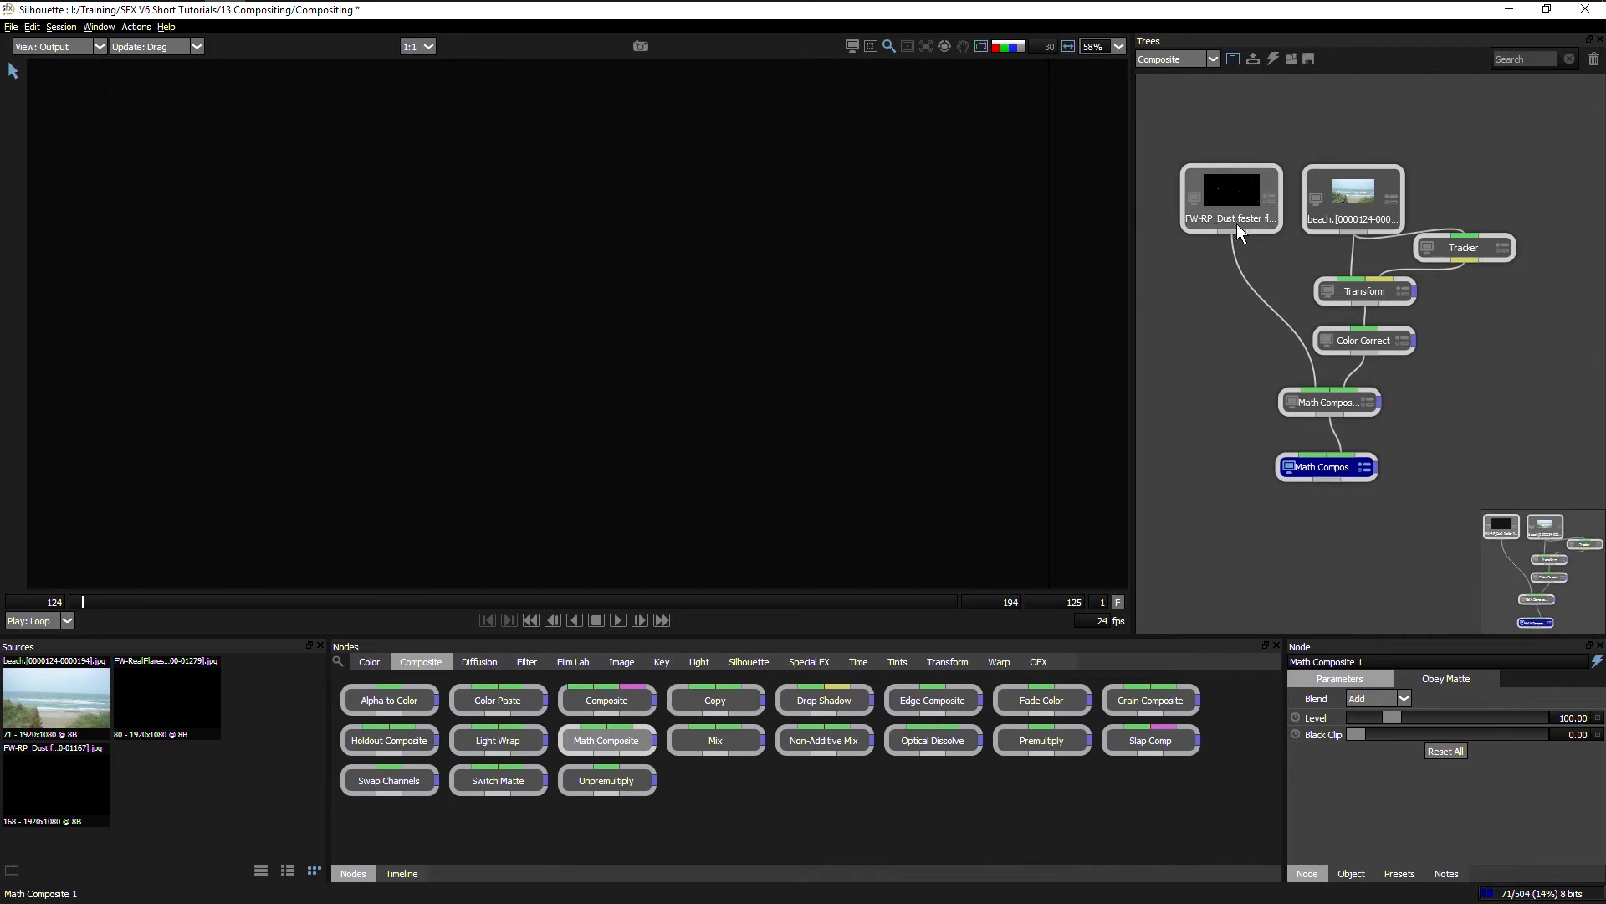
drag(1221, 239, 1257, 485)
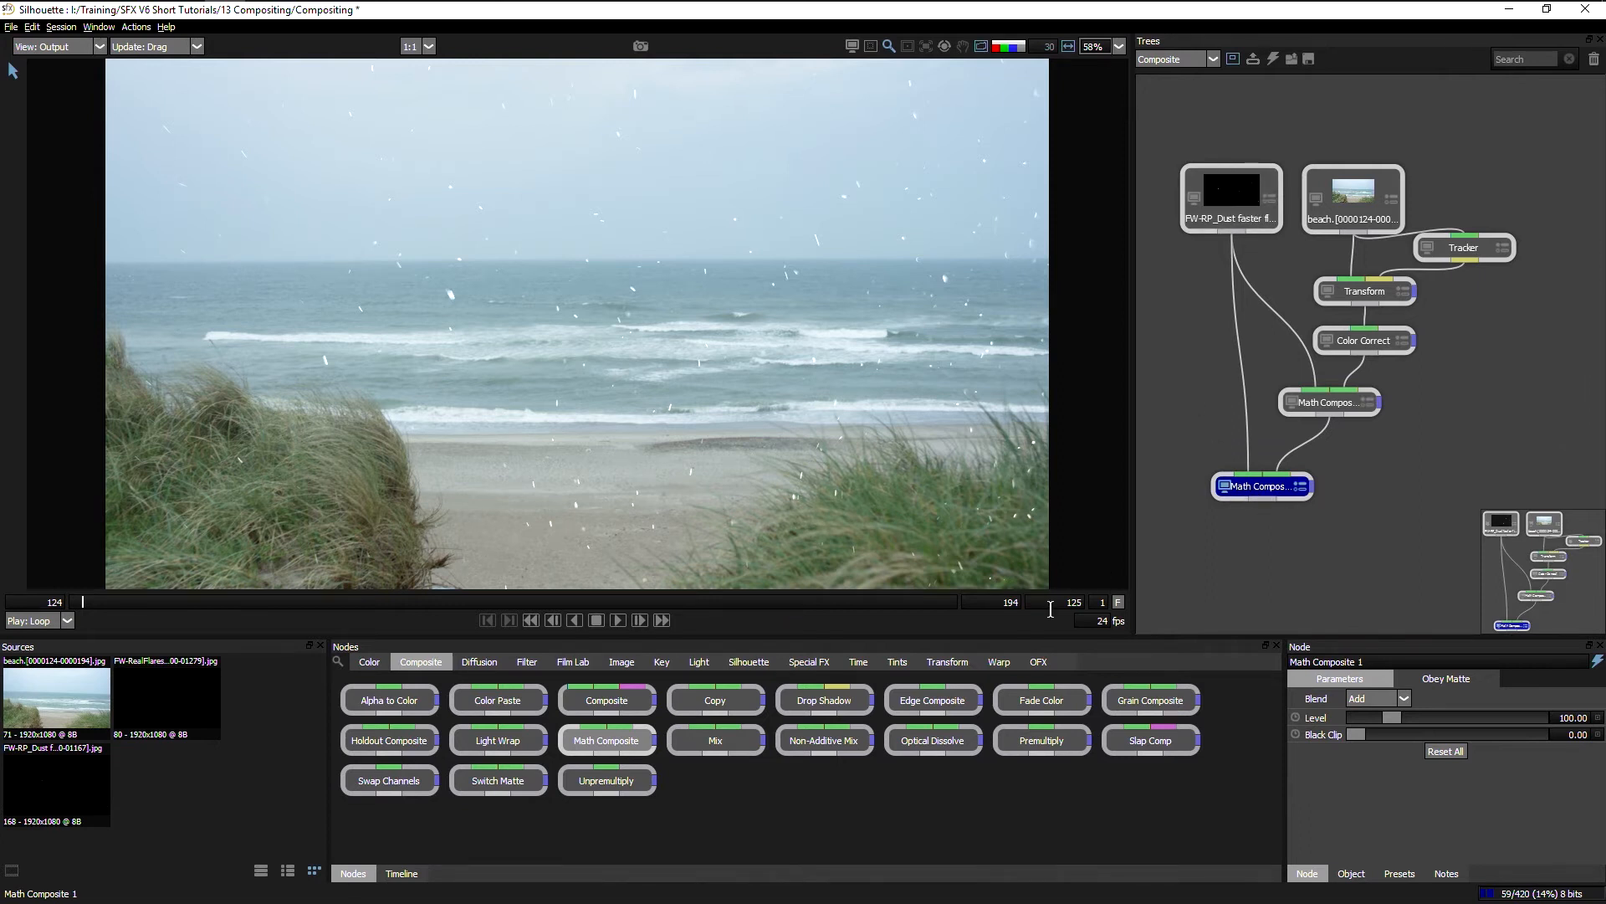
Step: Insert a Transform node between the dust clip and the second Math Composite, scale it to 217.79, and play the composite
click(947, 662)
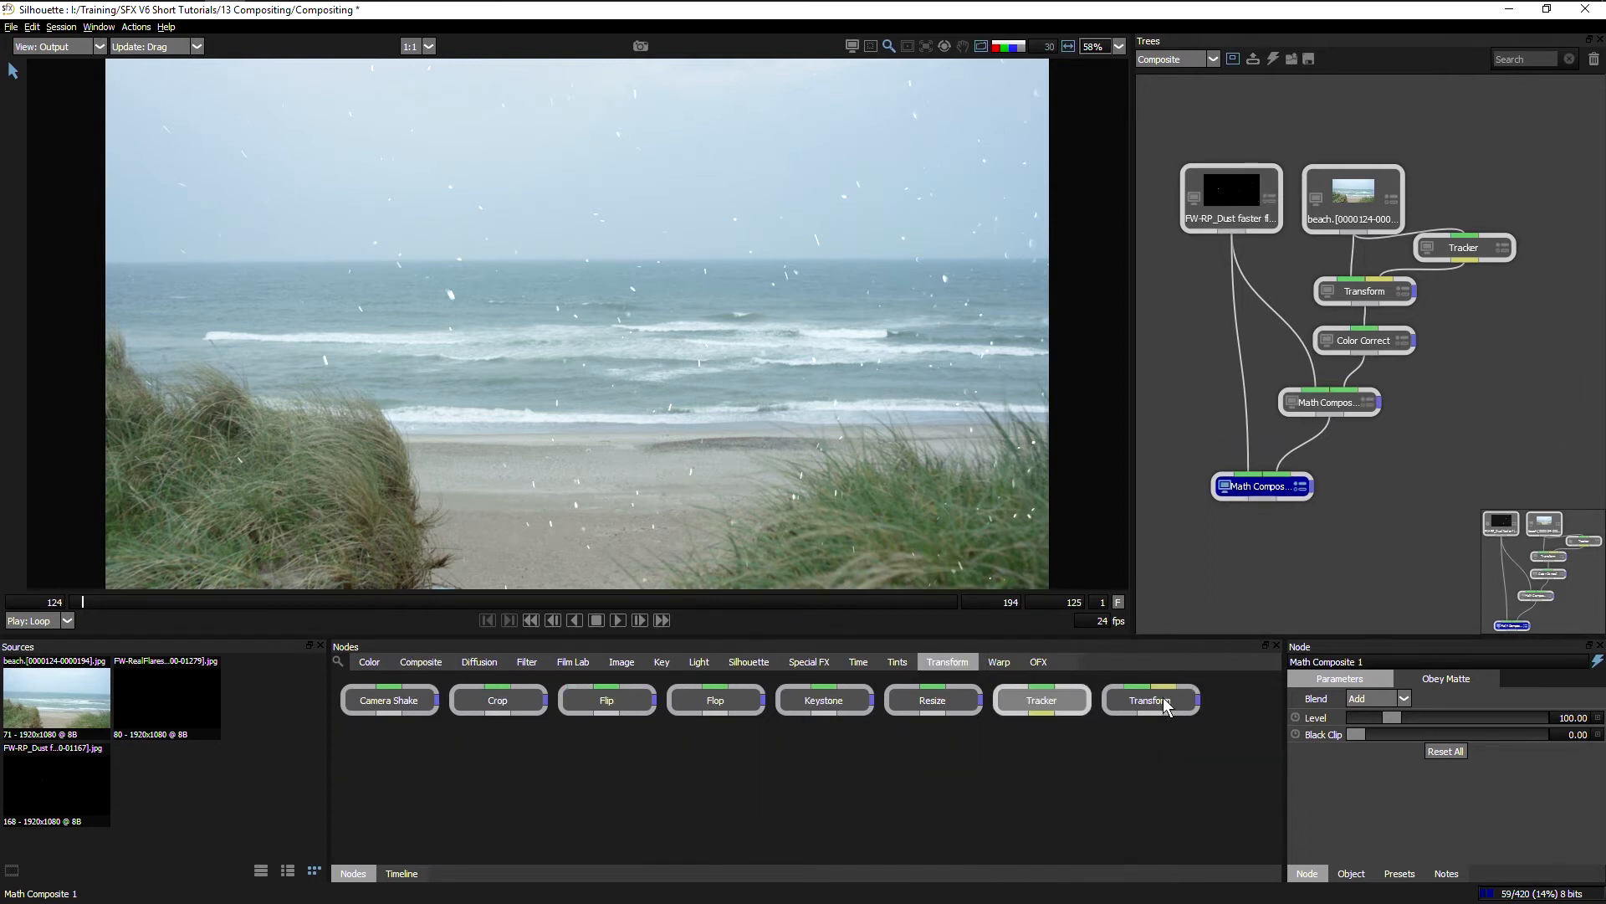
drag(1151, 700, 1244, 374)
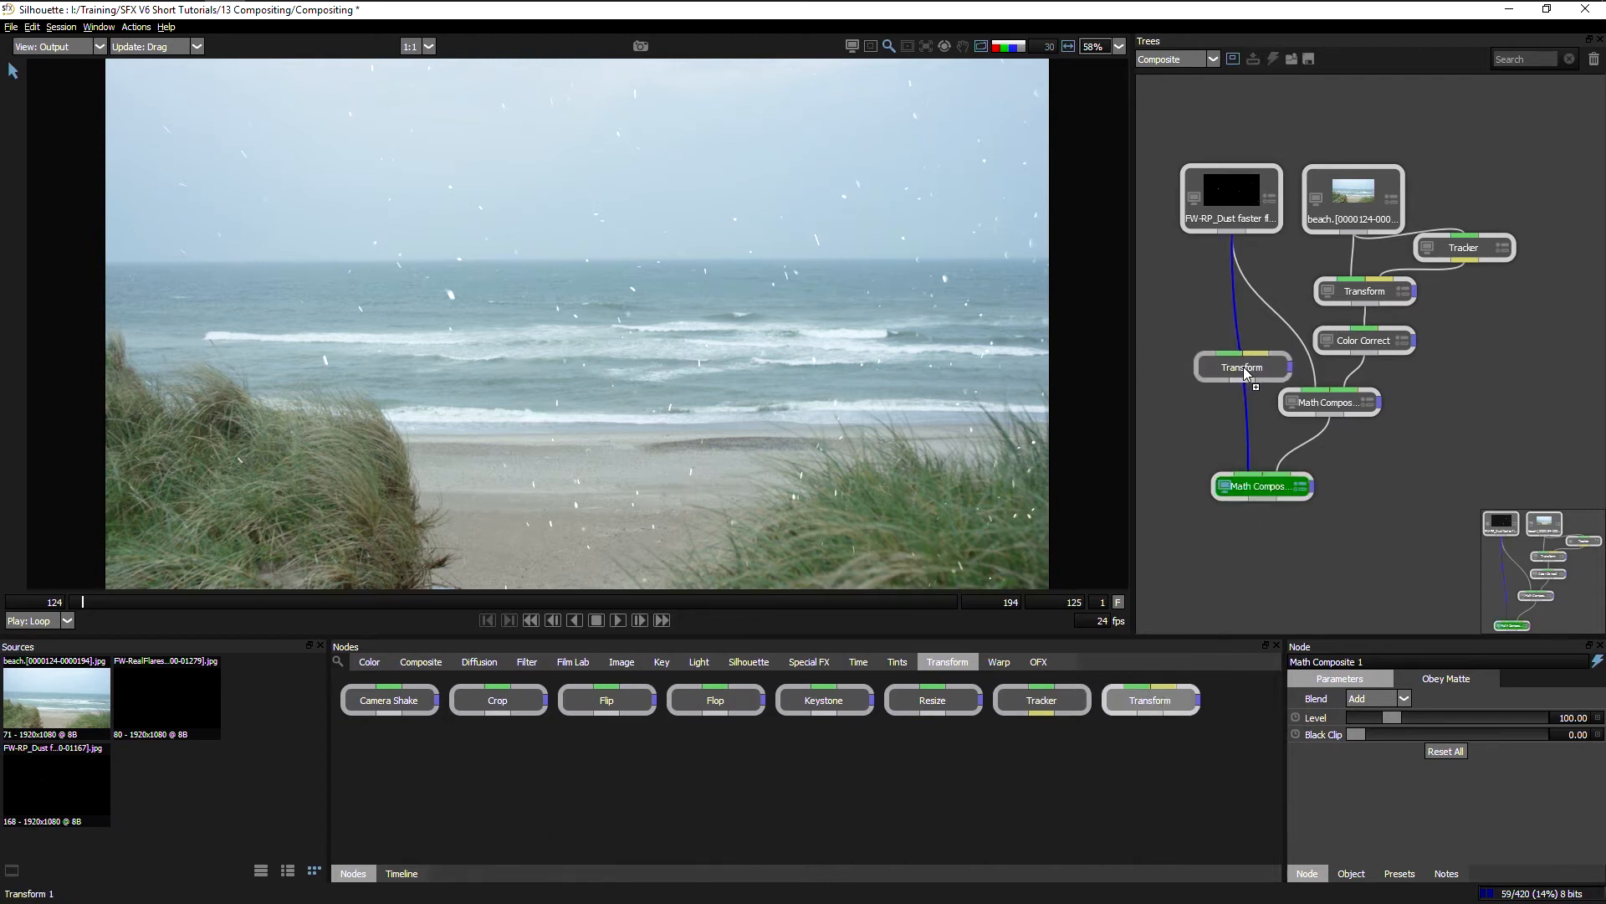
click(1244, 367)
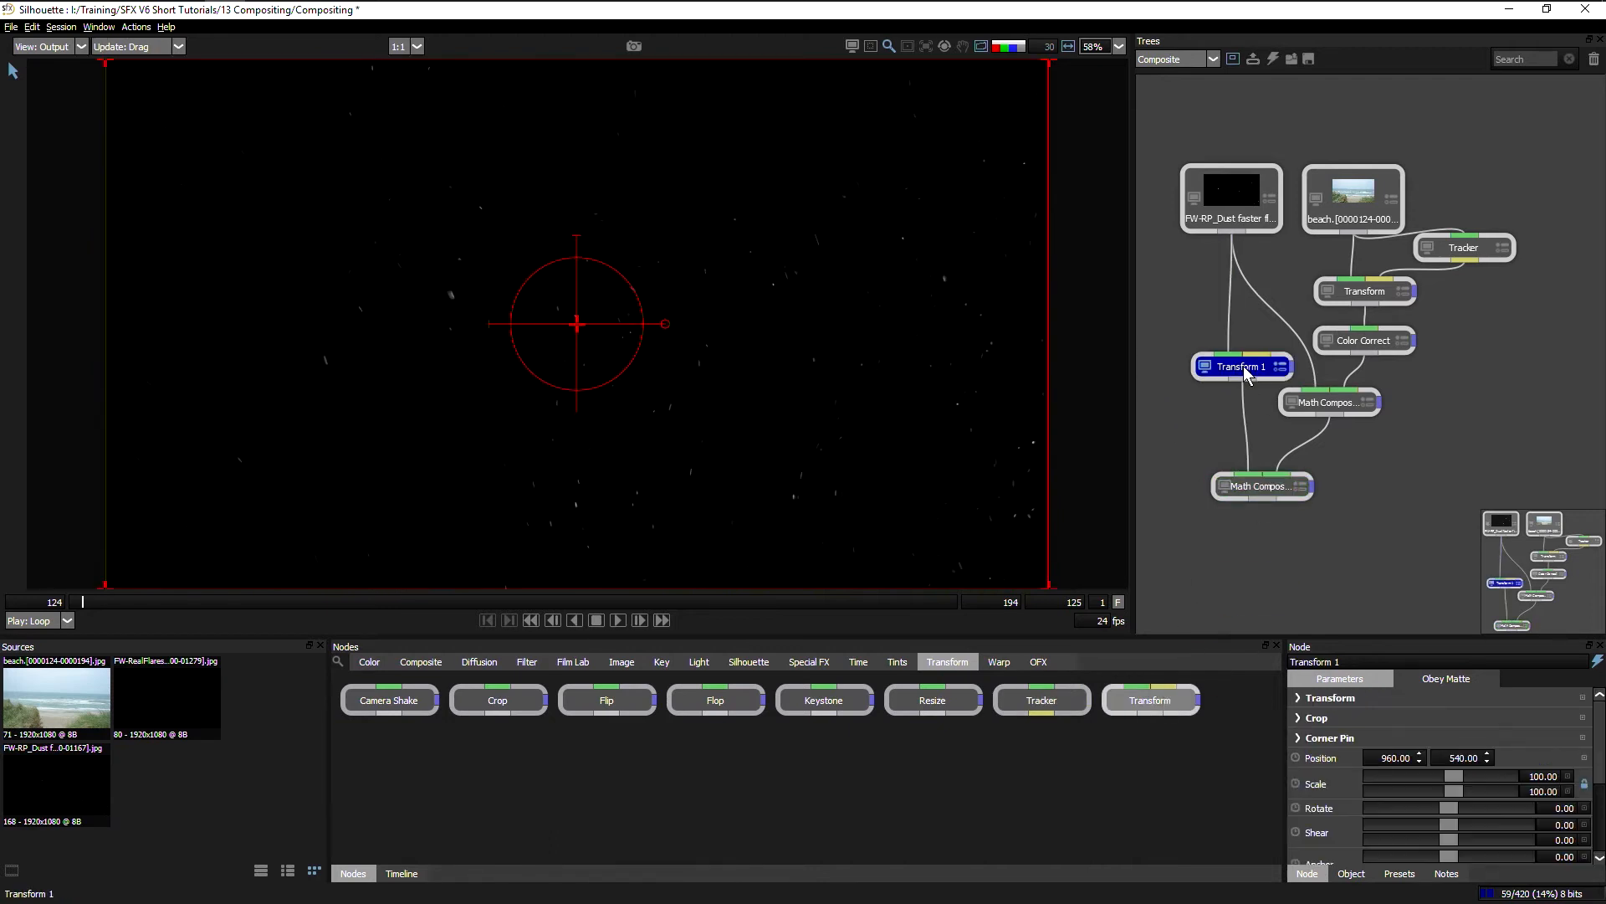
click(1223, 487)
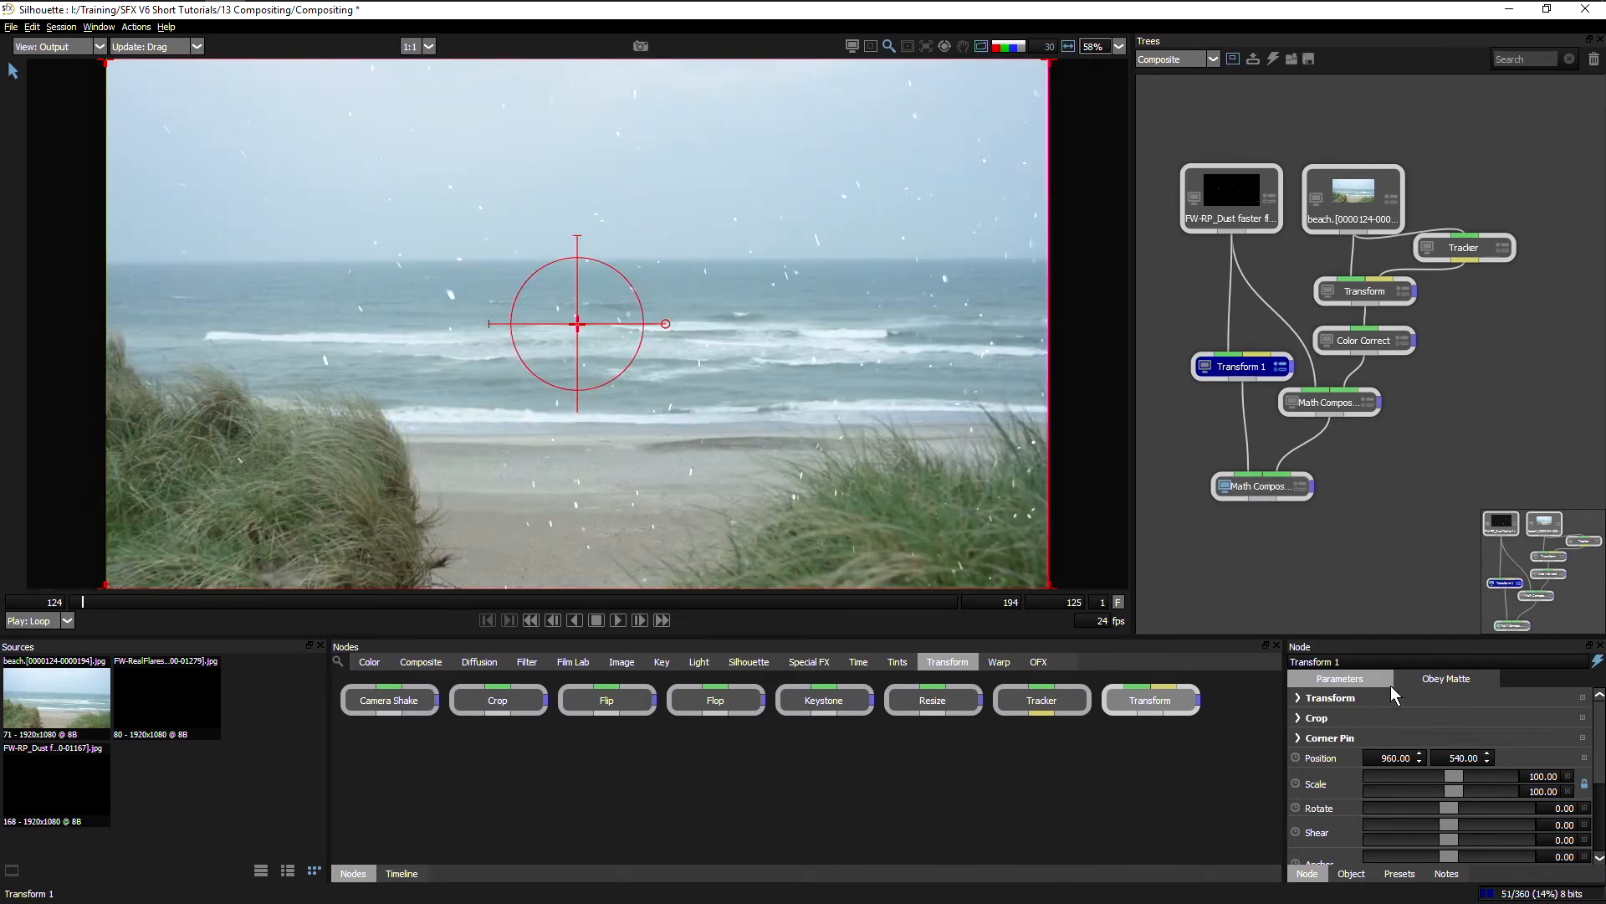
drag(1460, 780, 1473, 783)
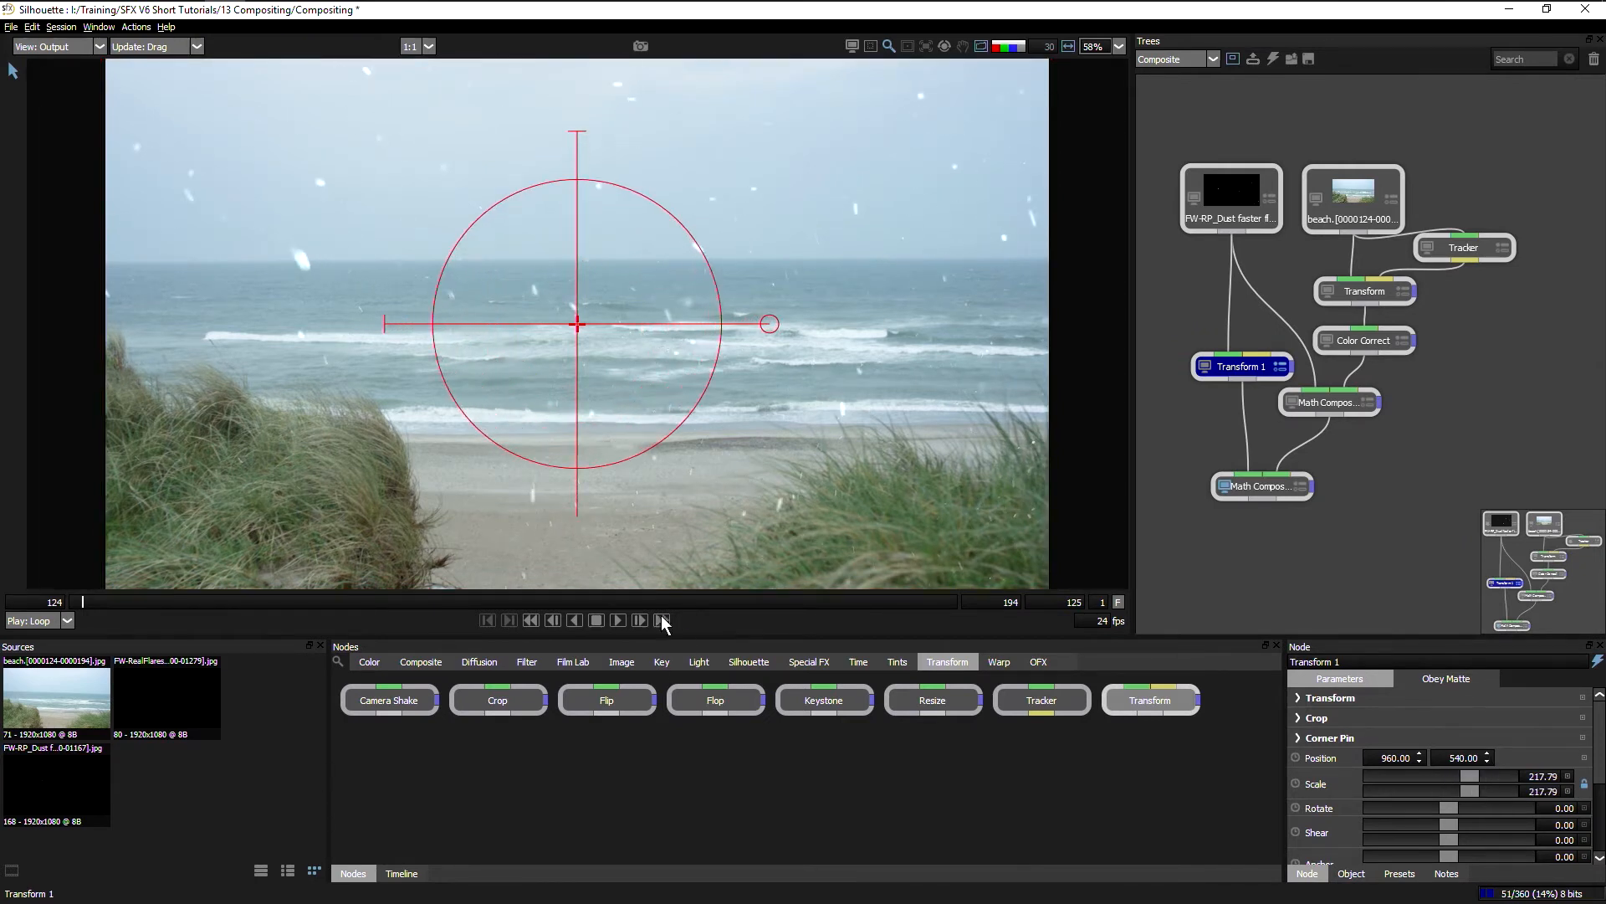
click(618, 620)
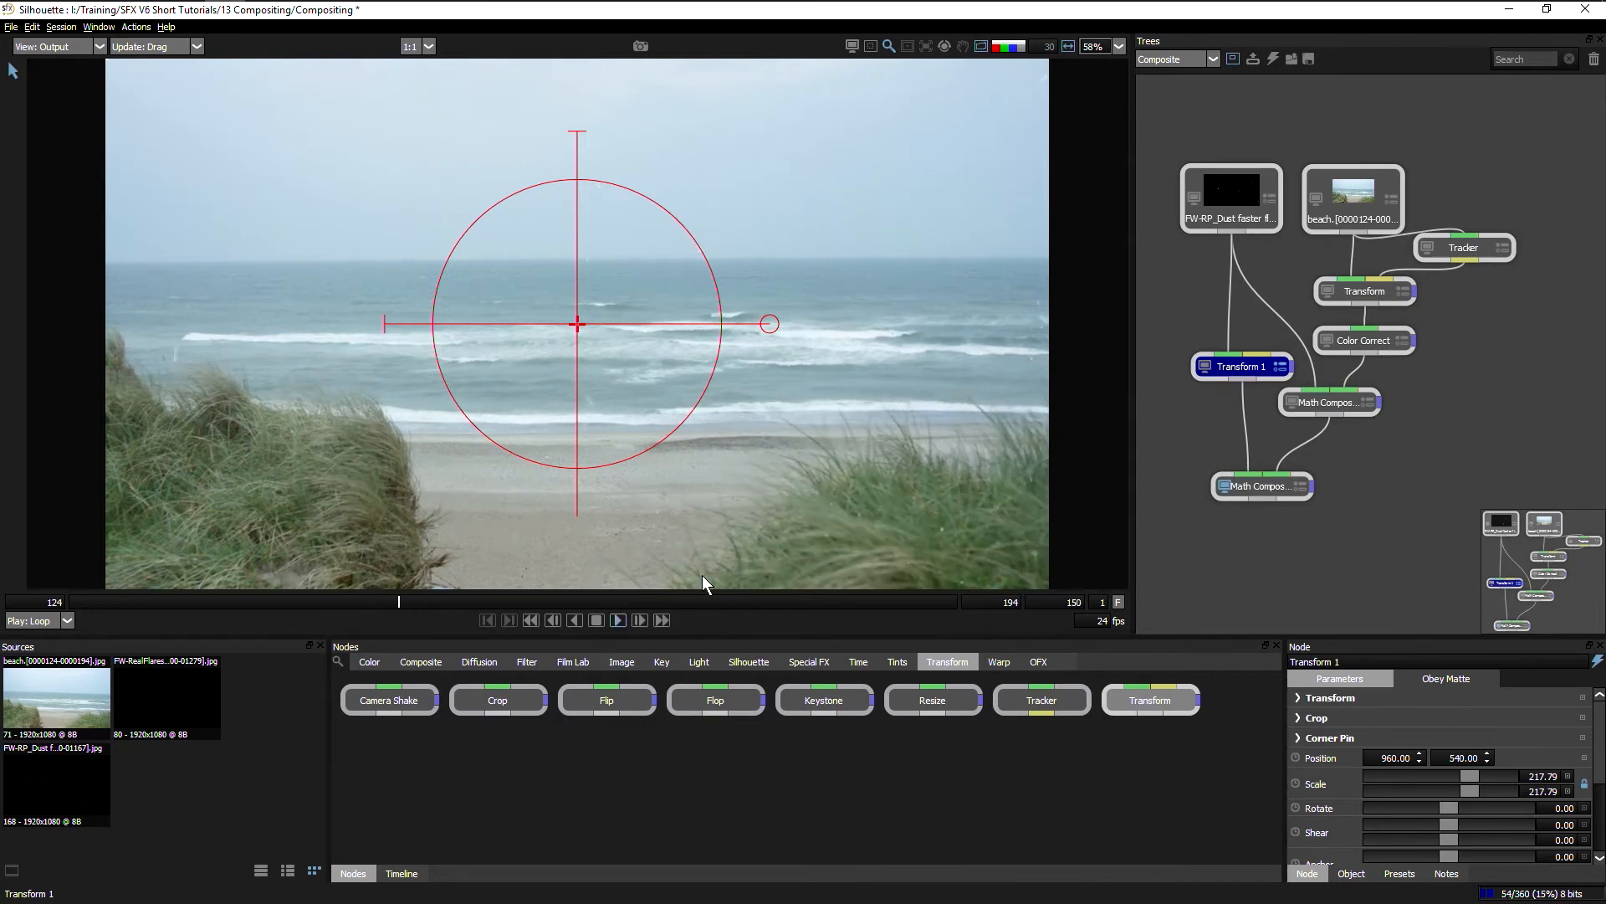
Step: Set the Blend of the second Math Composite node to Screen
click(1296, 488)
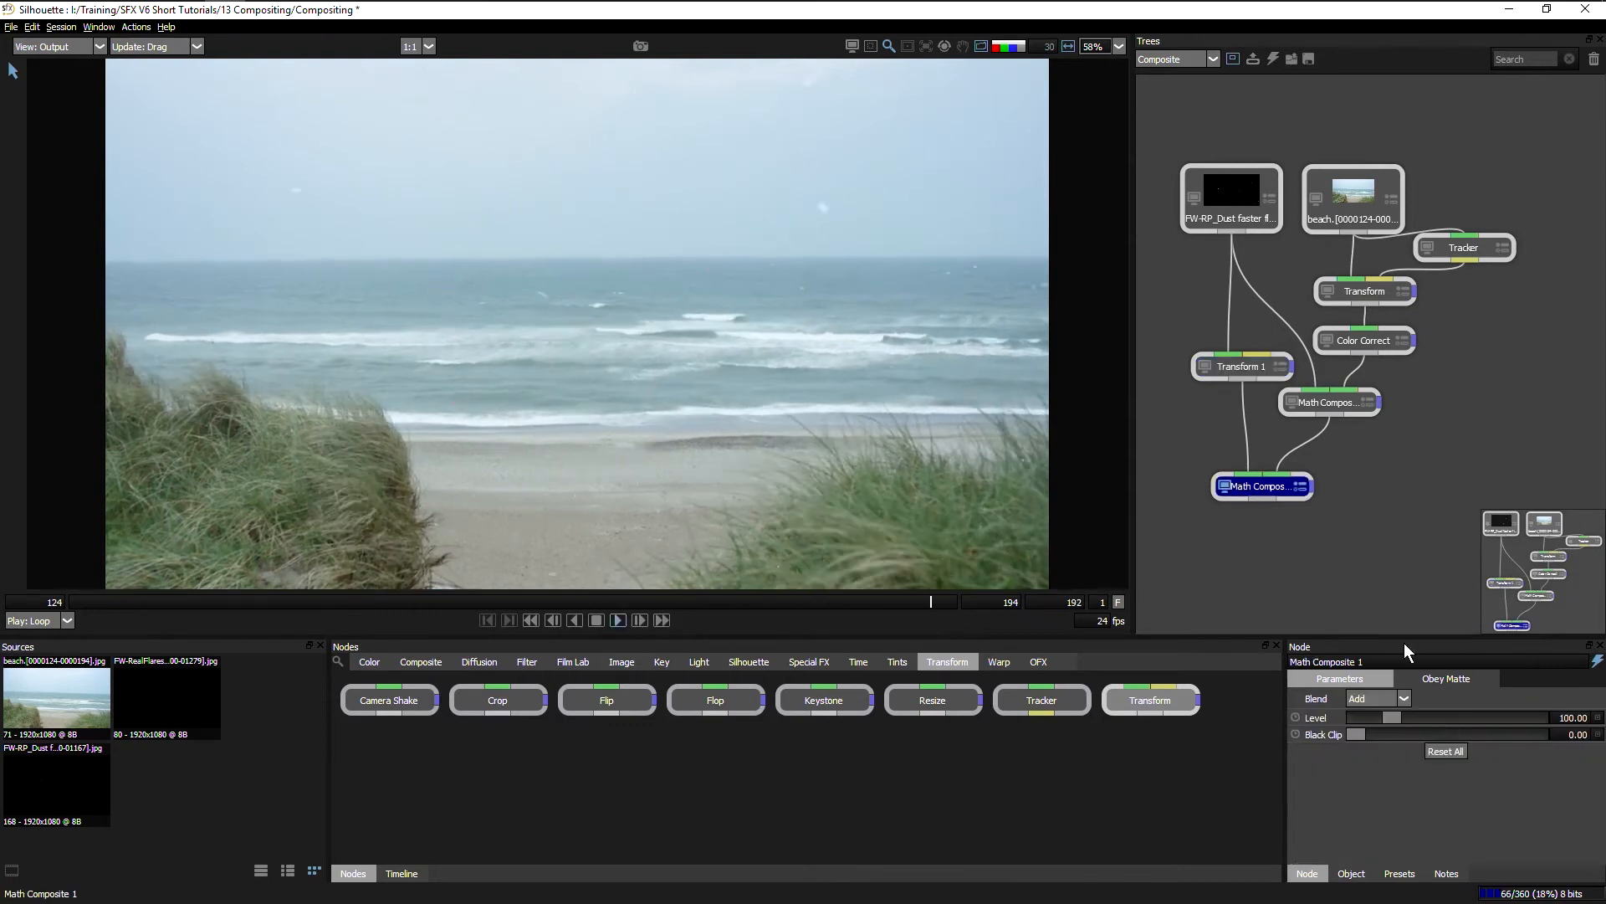
click(1375, 698)
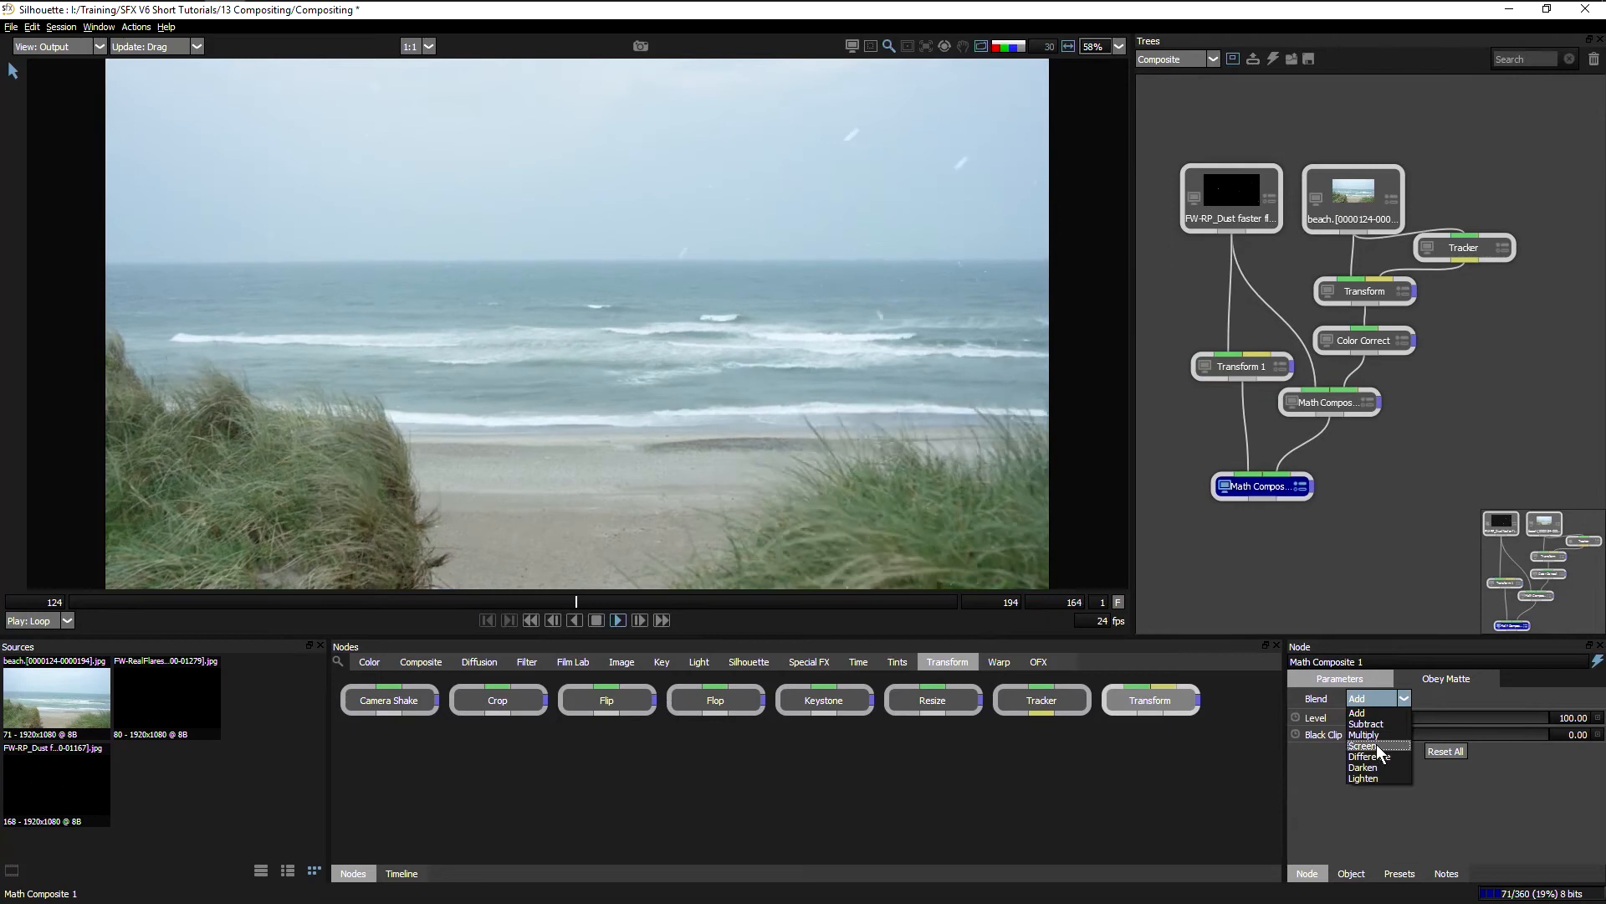
click(1376, 746)
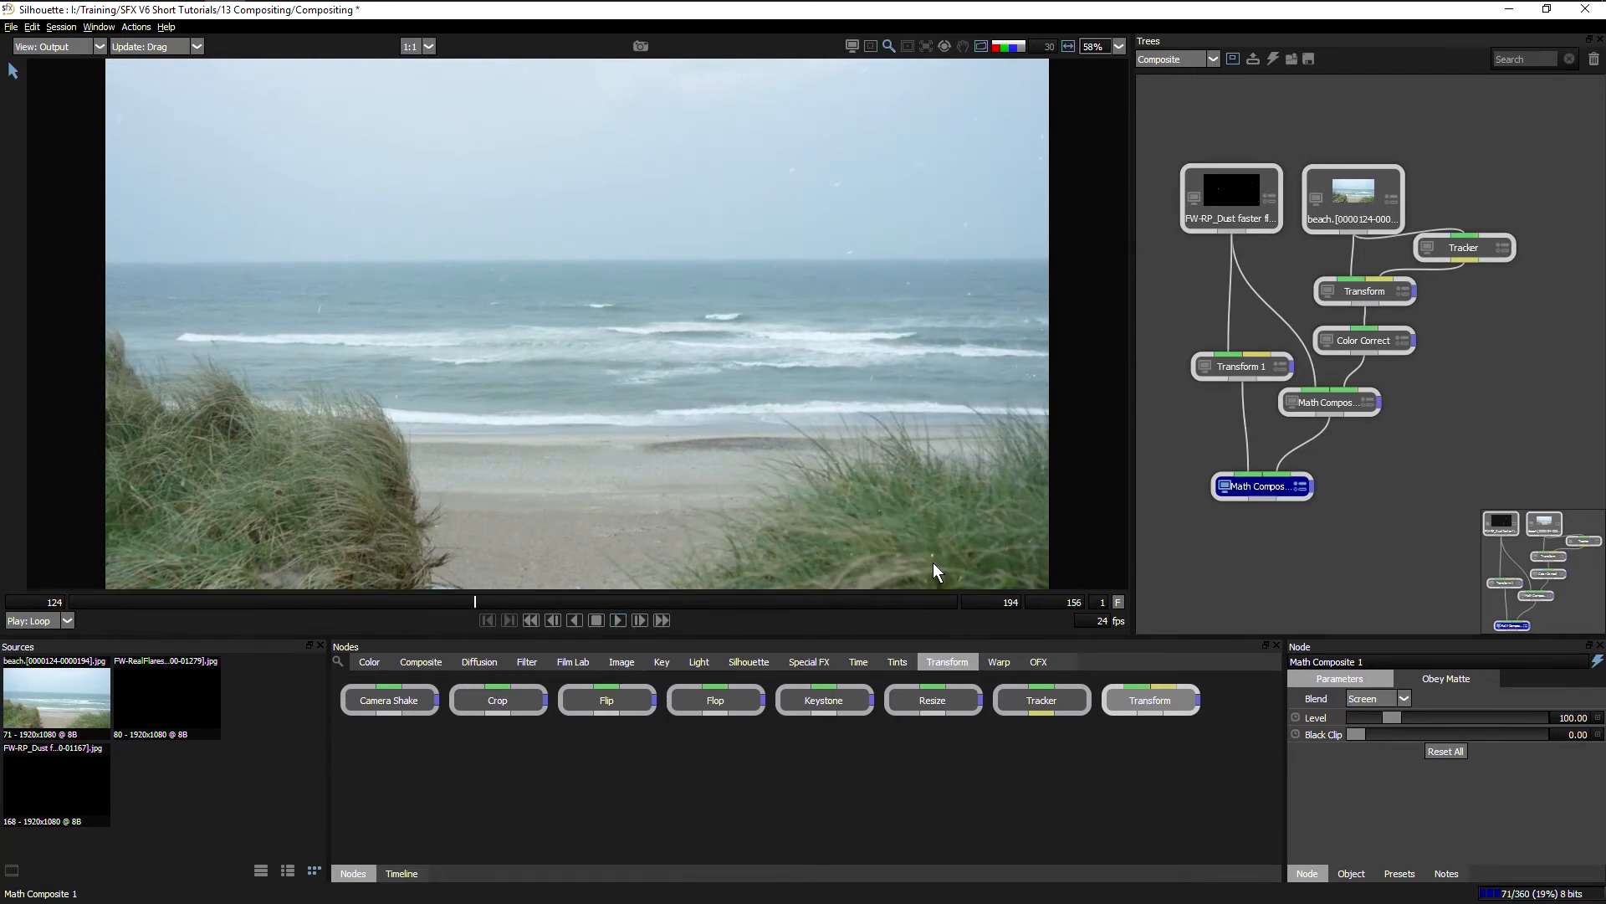
Step: Add a third Math Composite node, with the dust clip in its first input and the second Math Composite in its second
click(420, 661)
drag(639, 737, 1253, 545)
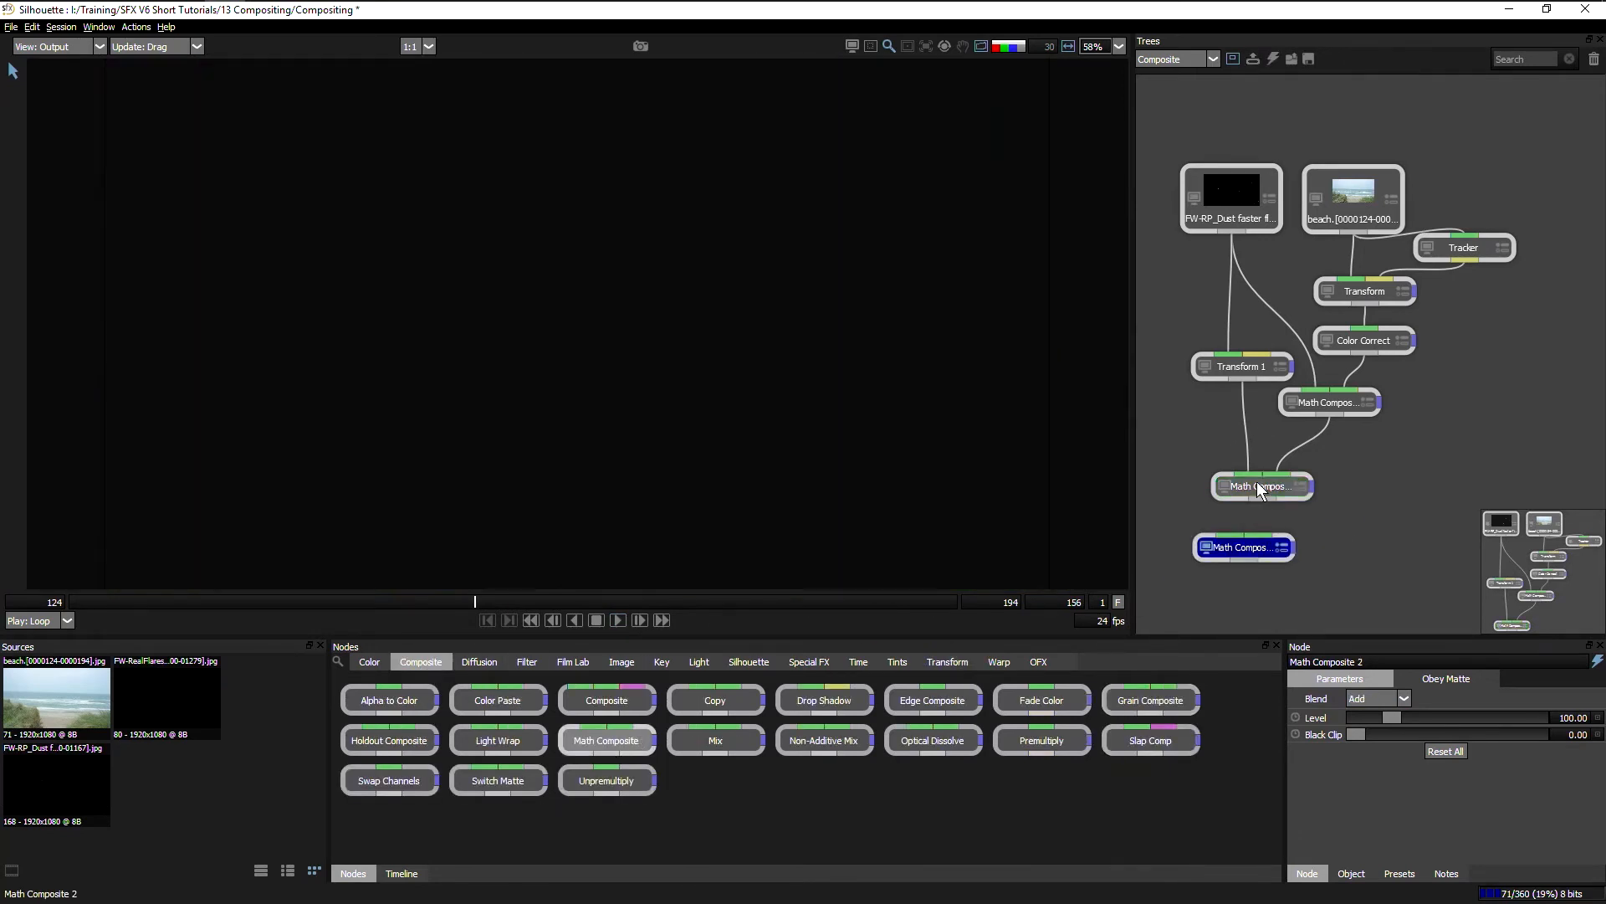
drag(1256, 482, 1306, 442)
drag(1250, 547, 1322, 504)
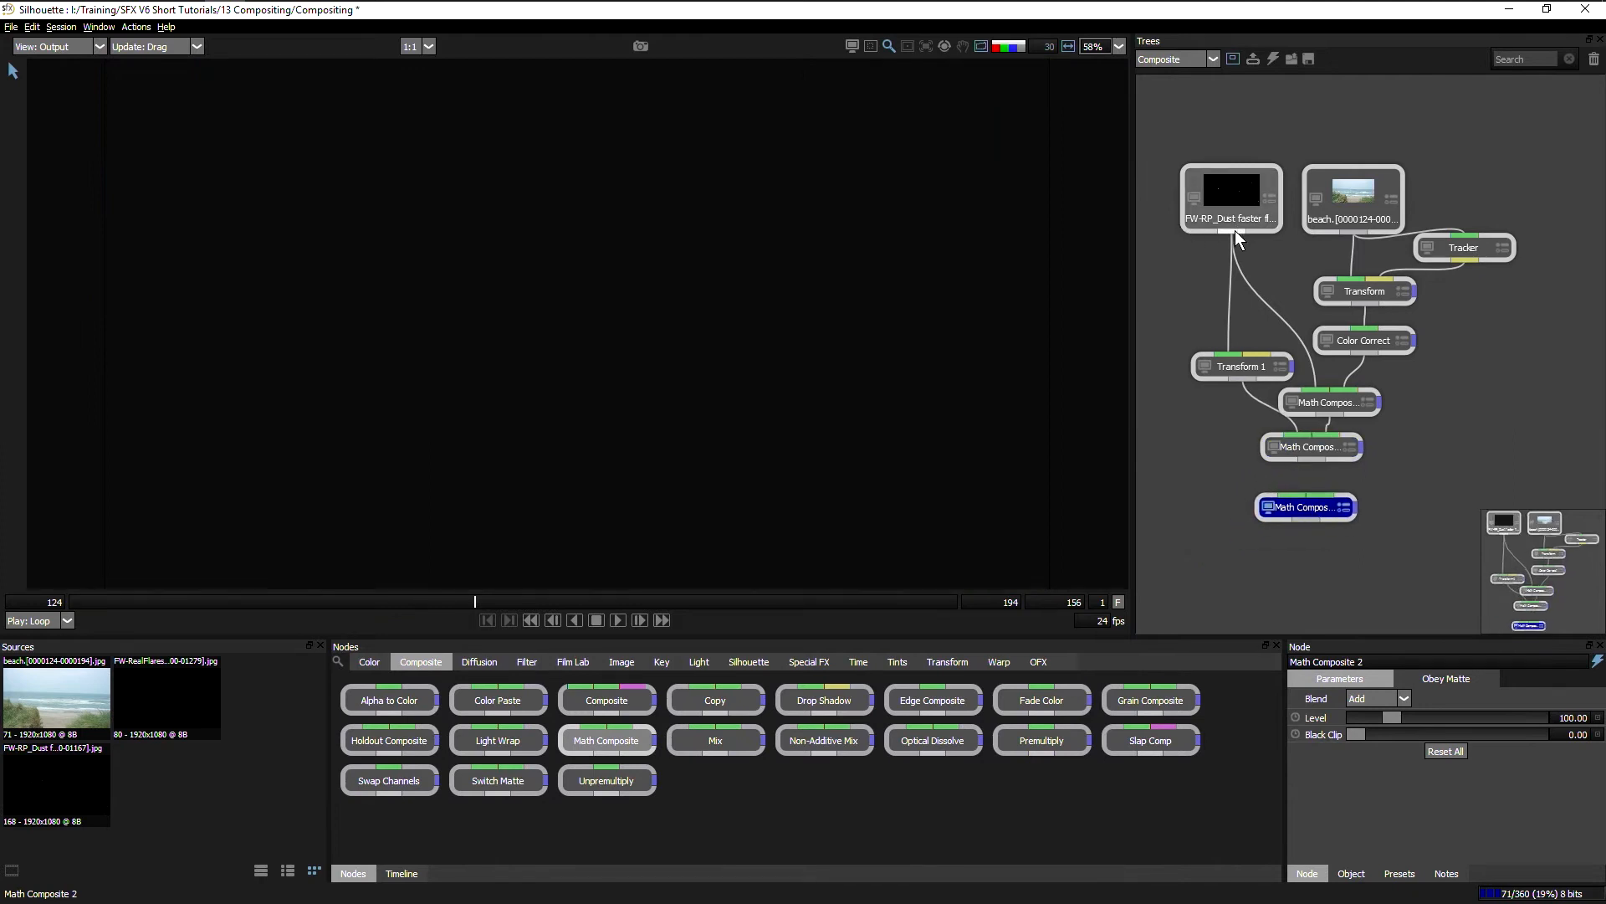
drag(1233, 231, 1347, 493)
drag(1359, 502, 1230, 506)
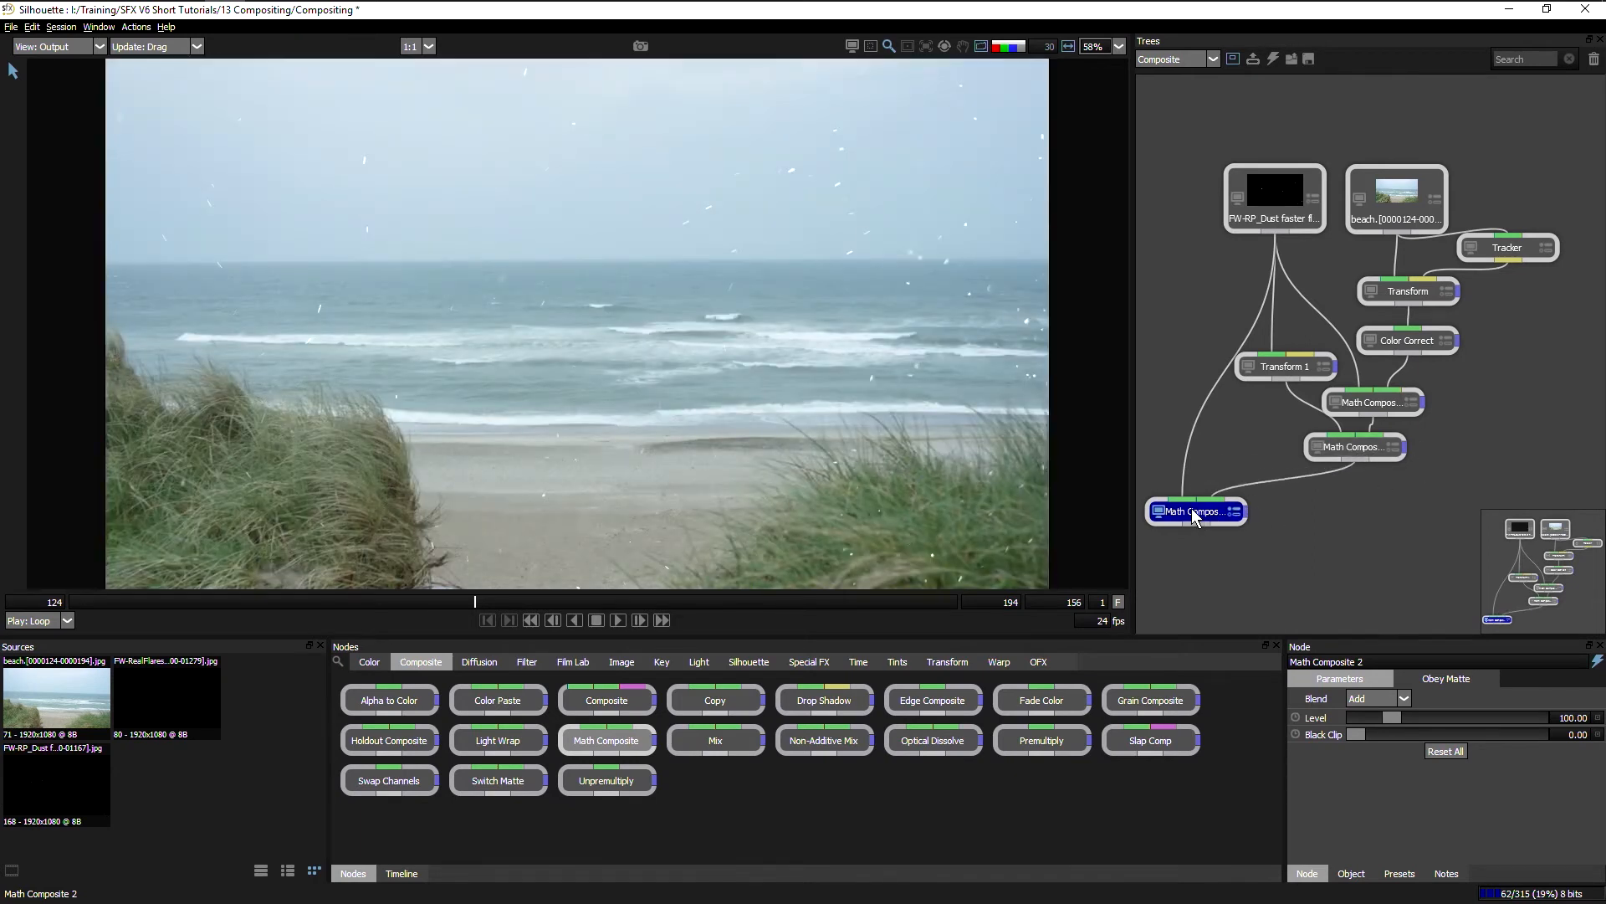
Step: Insert a Transform node between the dust clip and the third Math Composite, scaled to 199.39 and positioned at 1711.23, 761.45
click(948, 662)
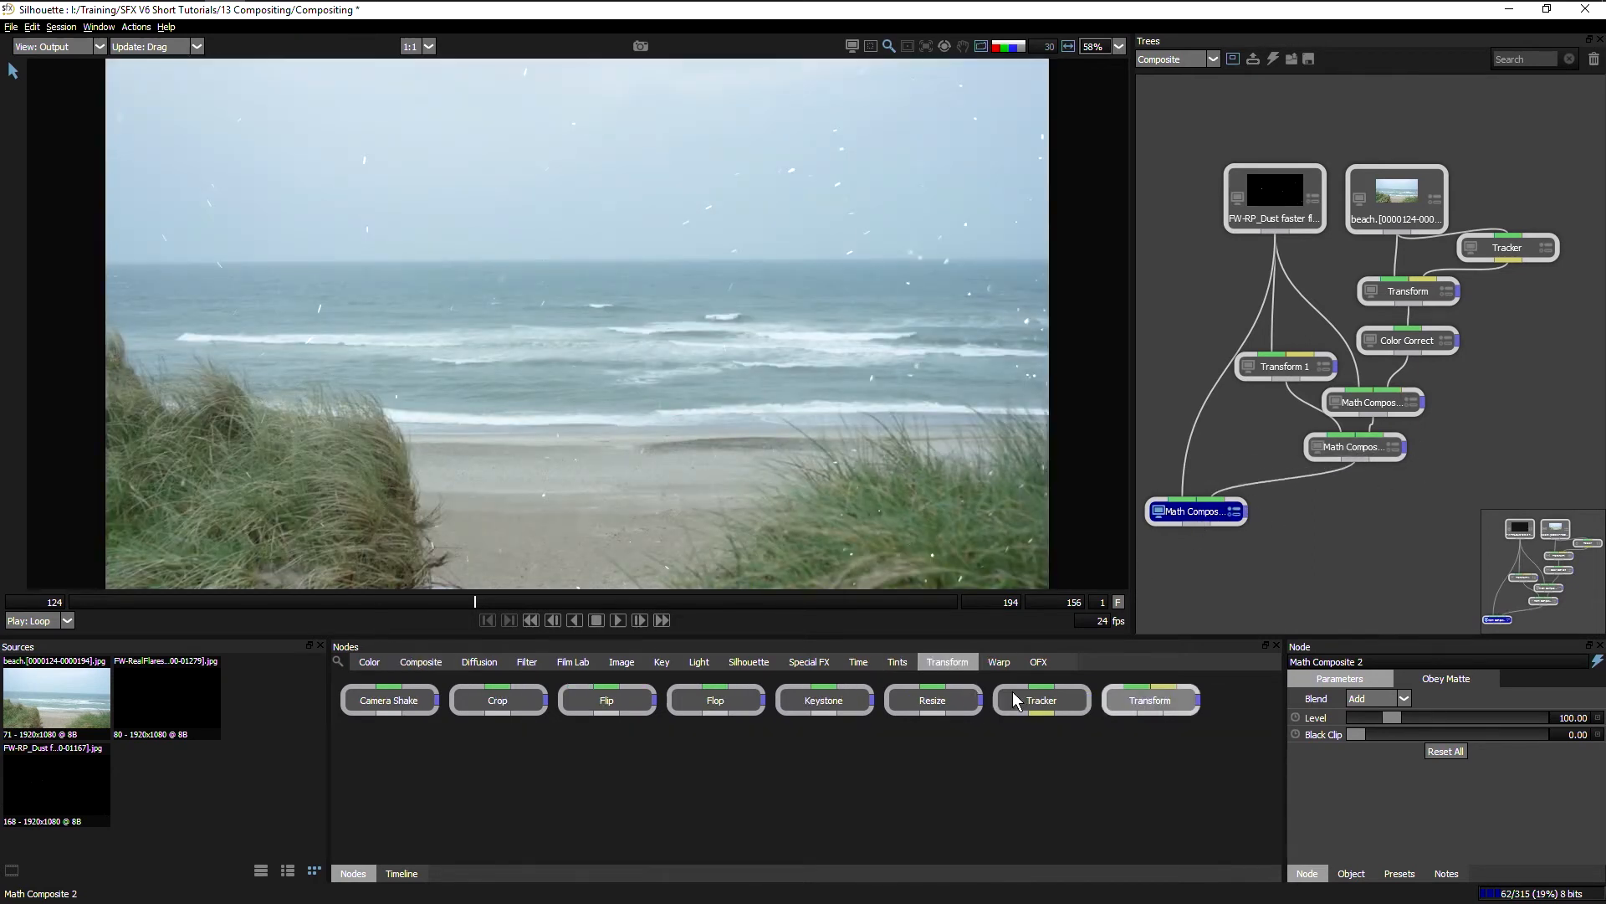
drag(1040, 701, 1198, 418)
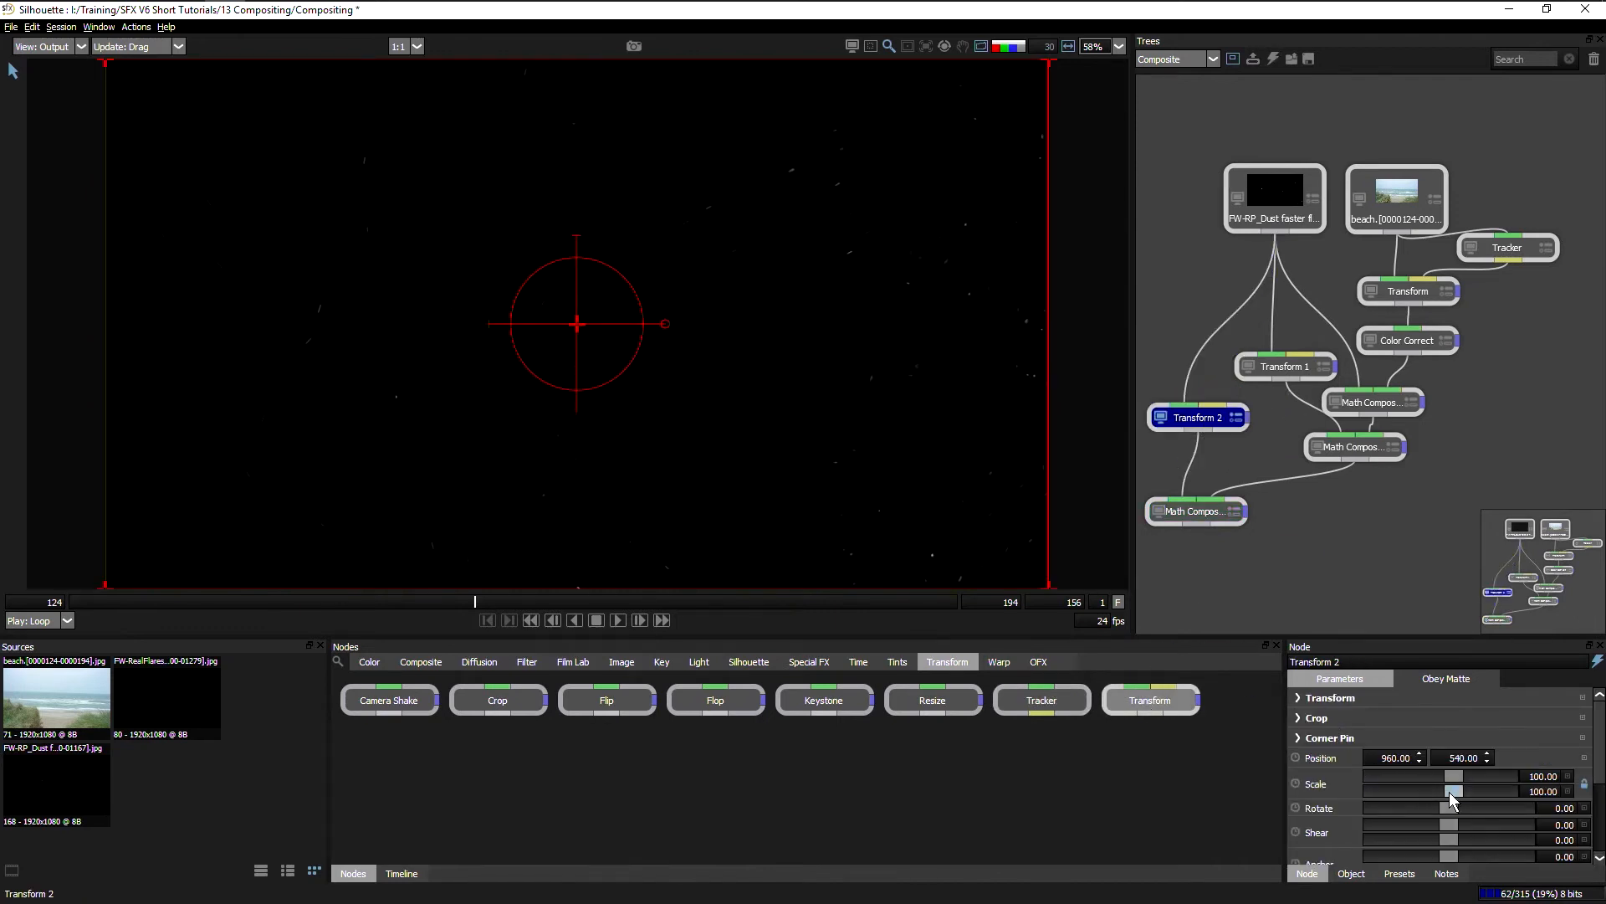
drag(1451, 778, 1467, 779)
drag(578, 325, 947, 433)
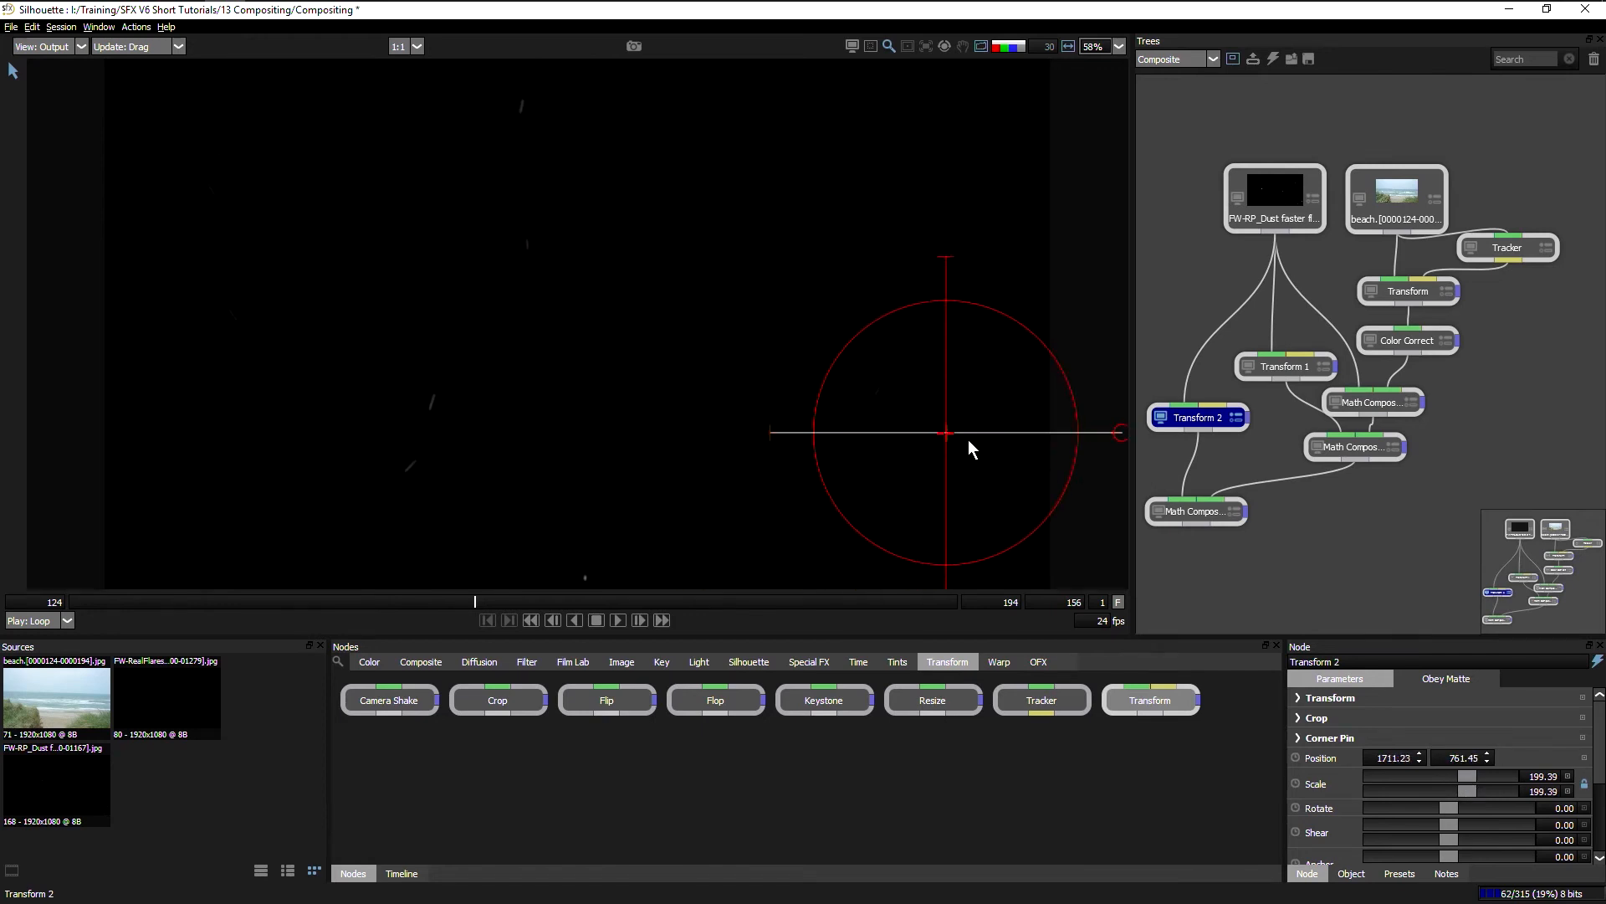
Step: View the output of the third Math Composite node and set its Blend to Screen
click(1160, 512)
click(1203, 514)
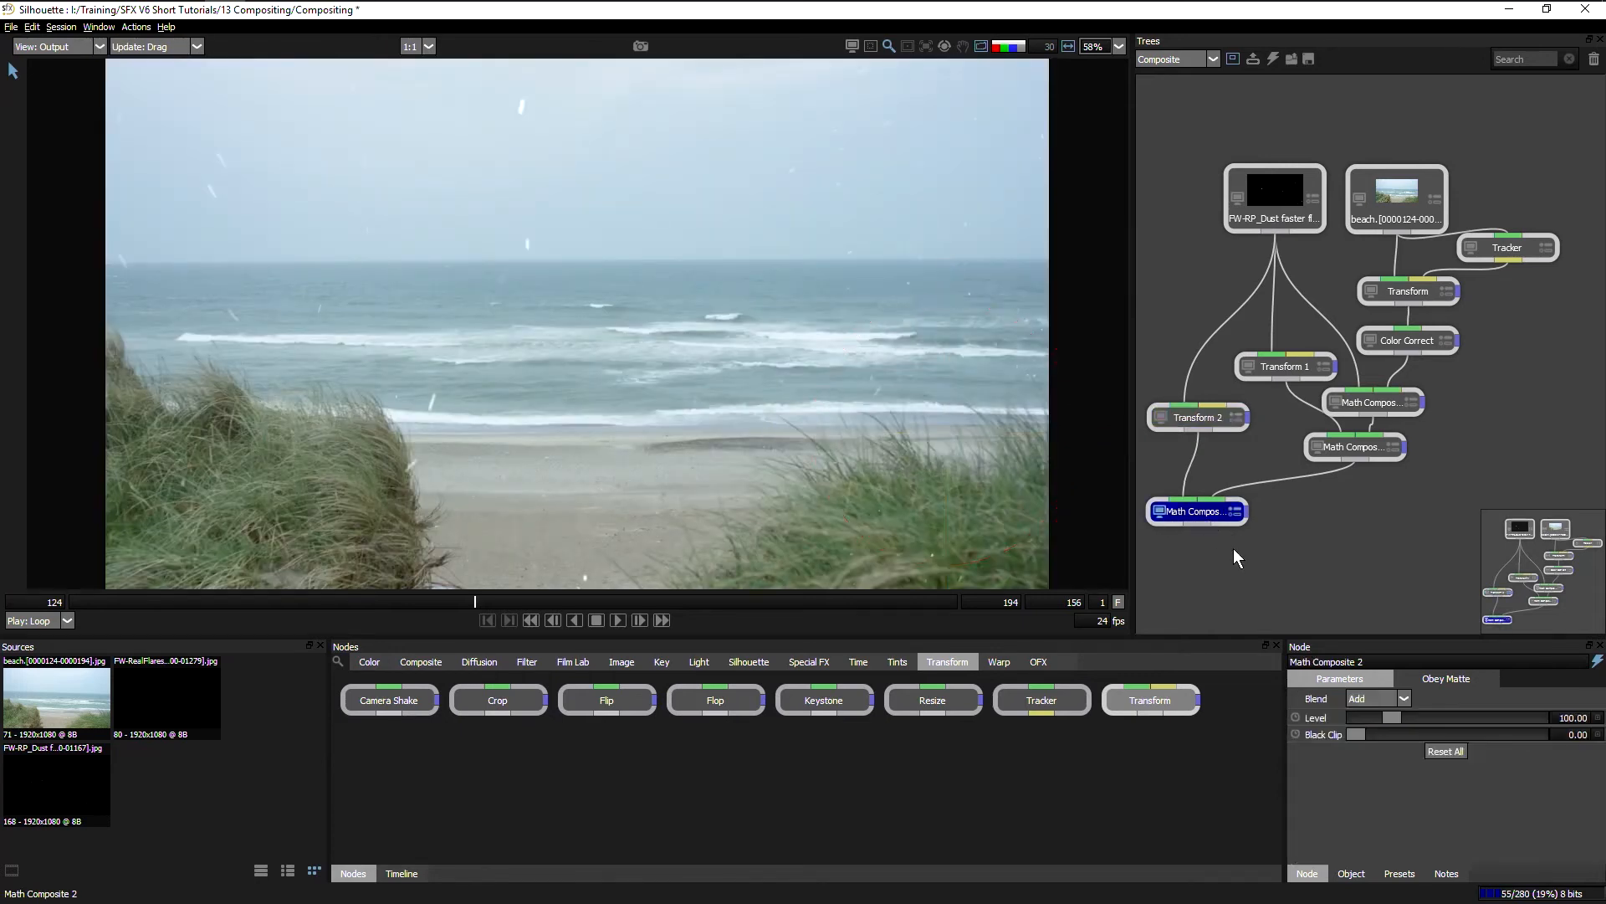
click(1362, 699)
click(1372, 745)
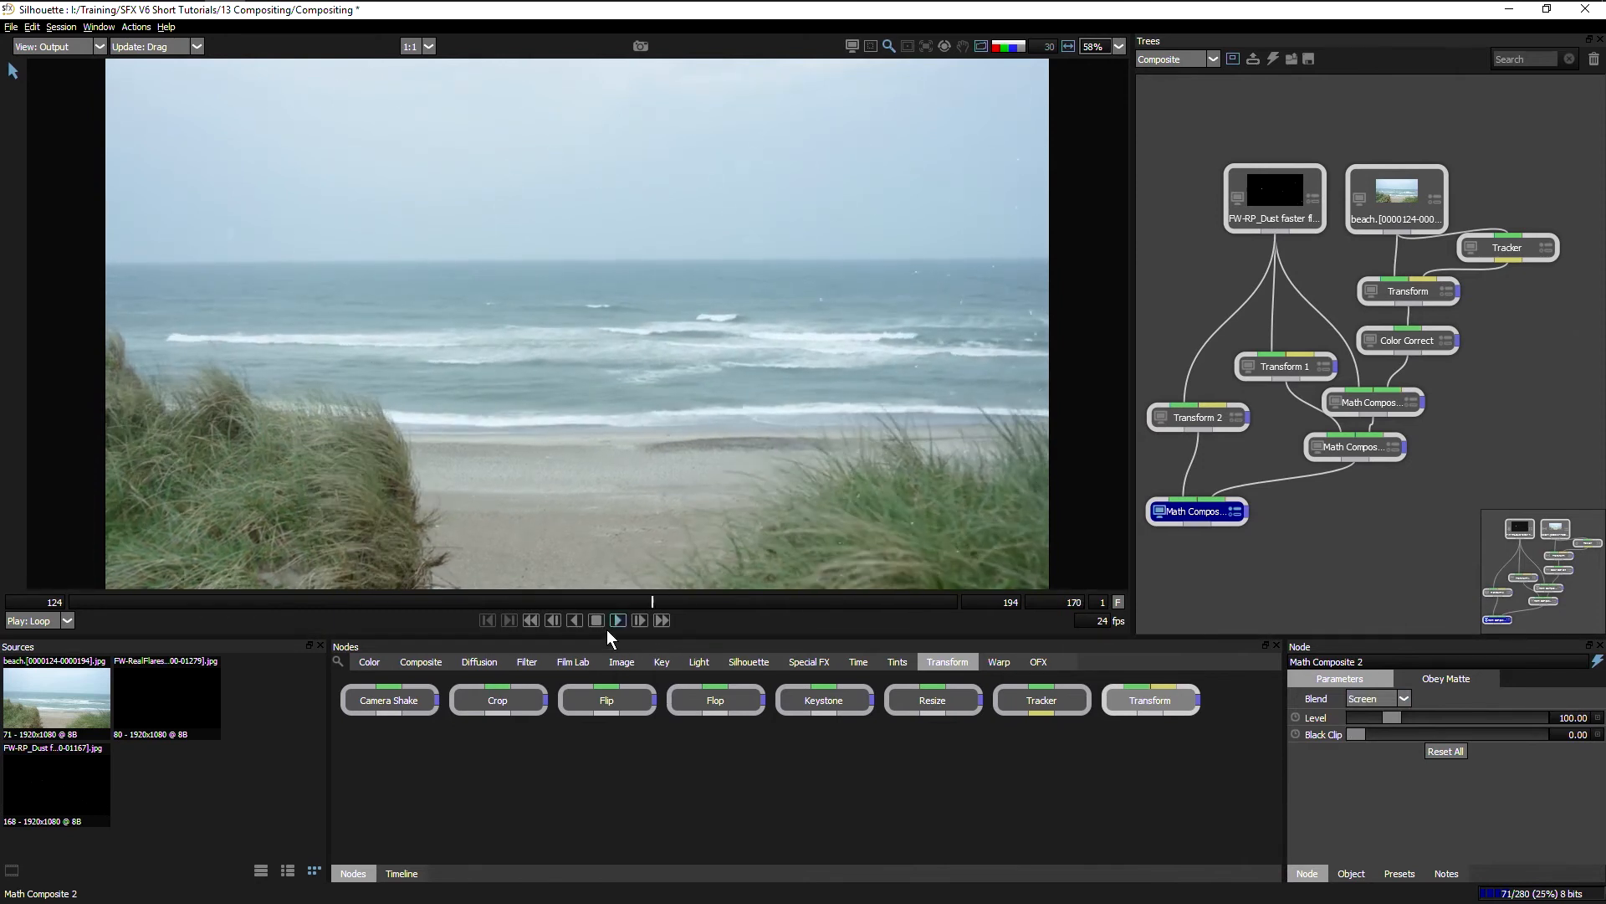
Step: Insert a Blur node with a blur of 20.00 between Transform 2 and the third Math Composite, and play the result
click(540, 662)
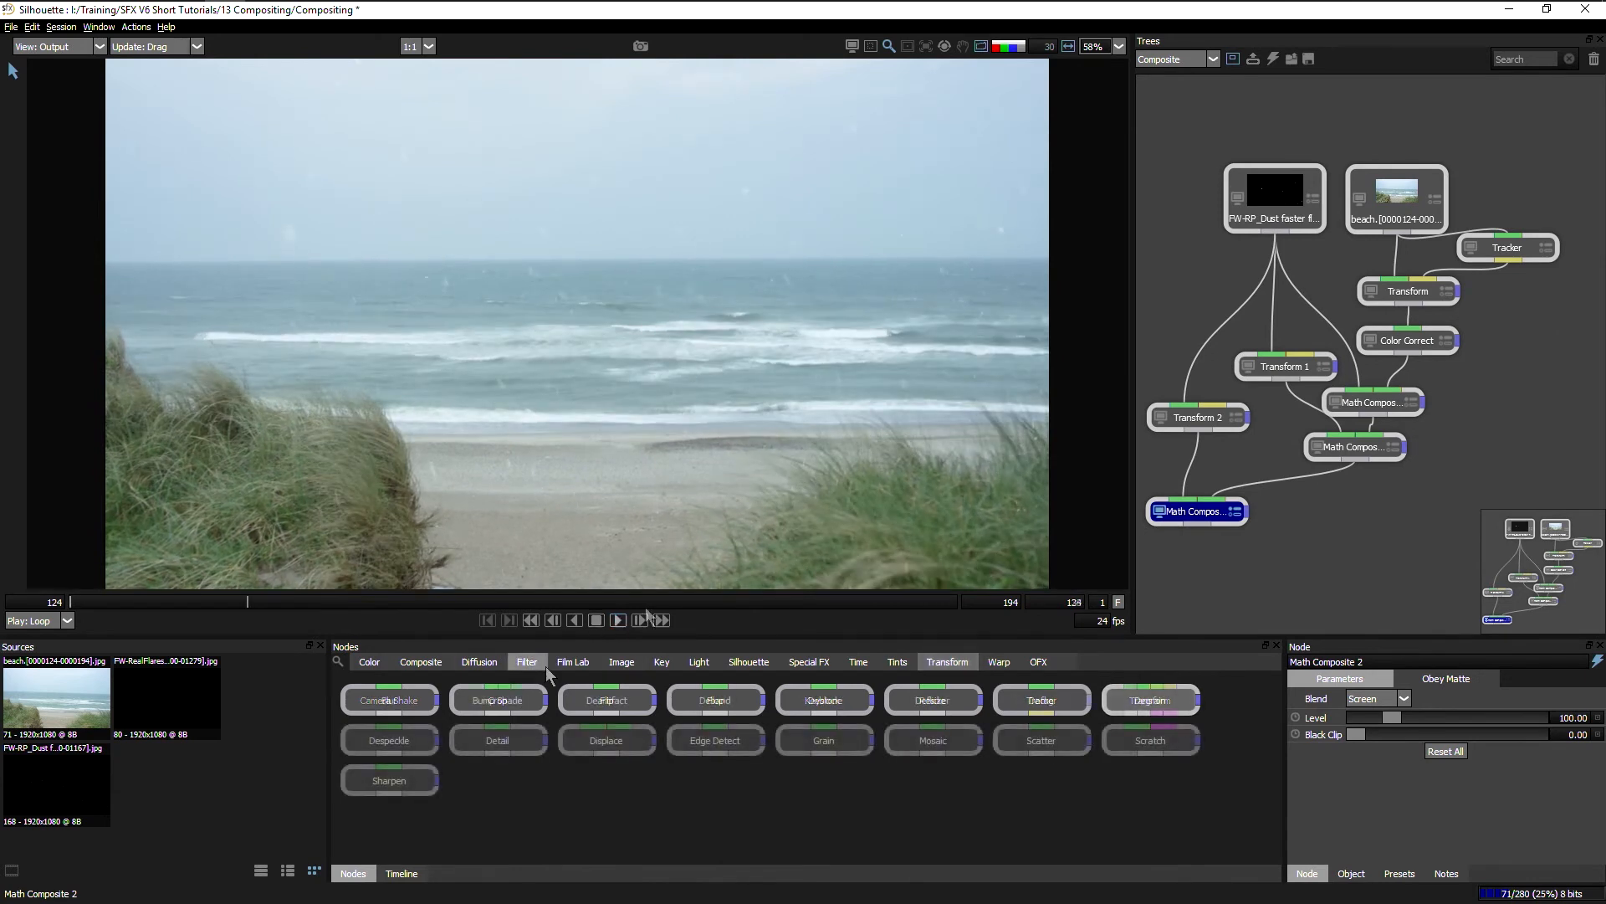
drag(408, 701, 1197, 465)
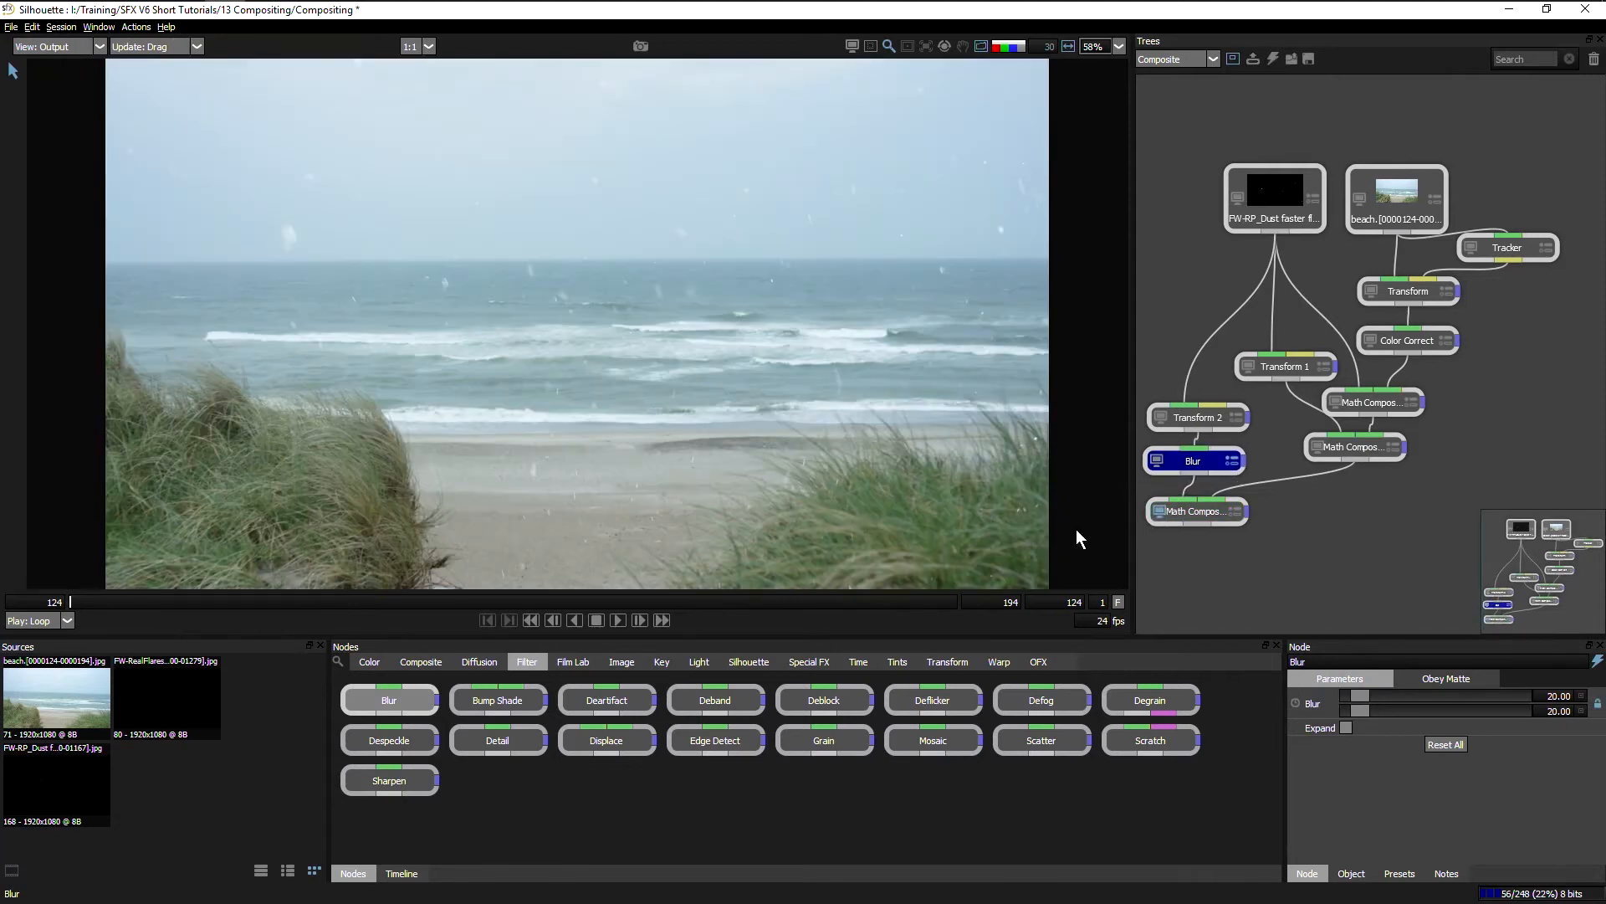
click(618, 621)
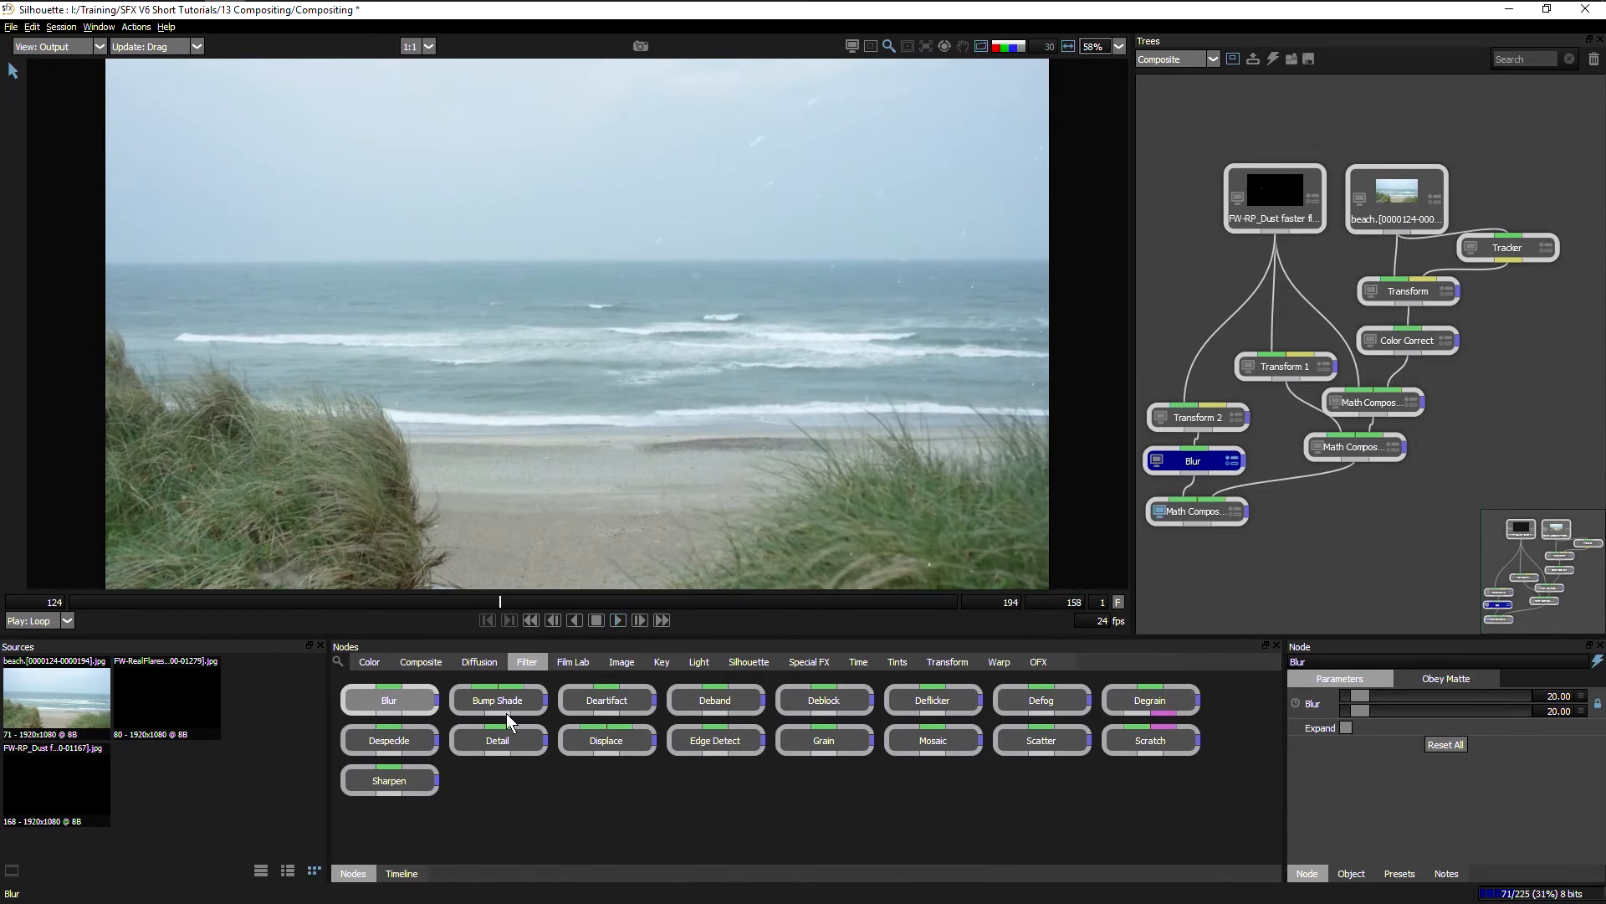
Step: Add an ND Gradient node below the third Math Composite and view its output
click(897, 661)
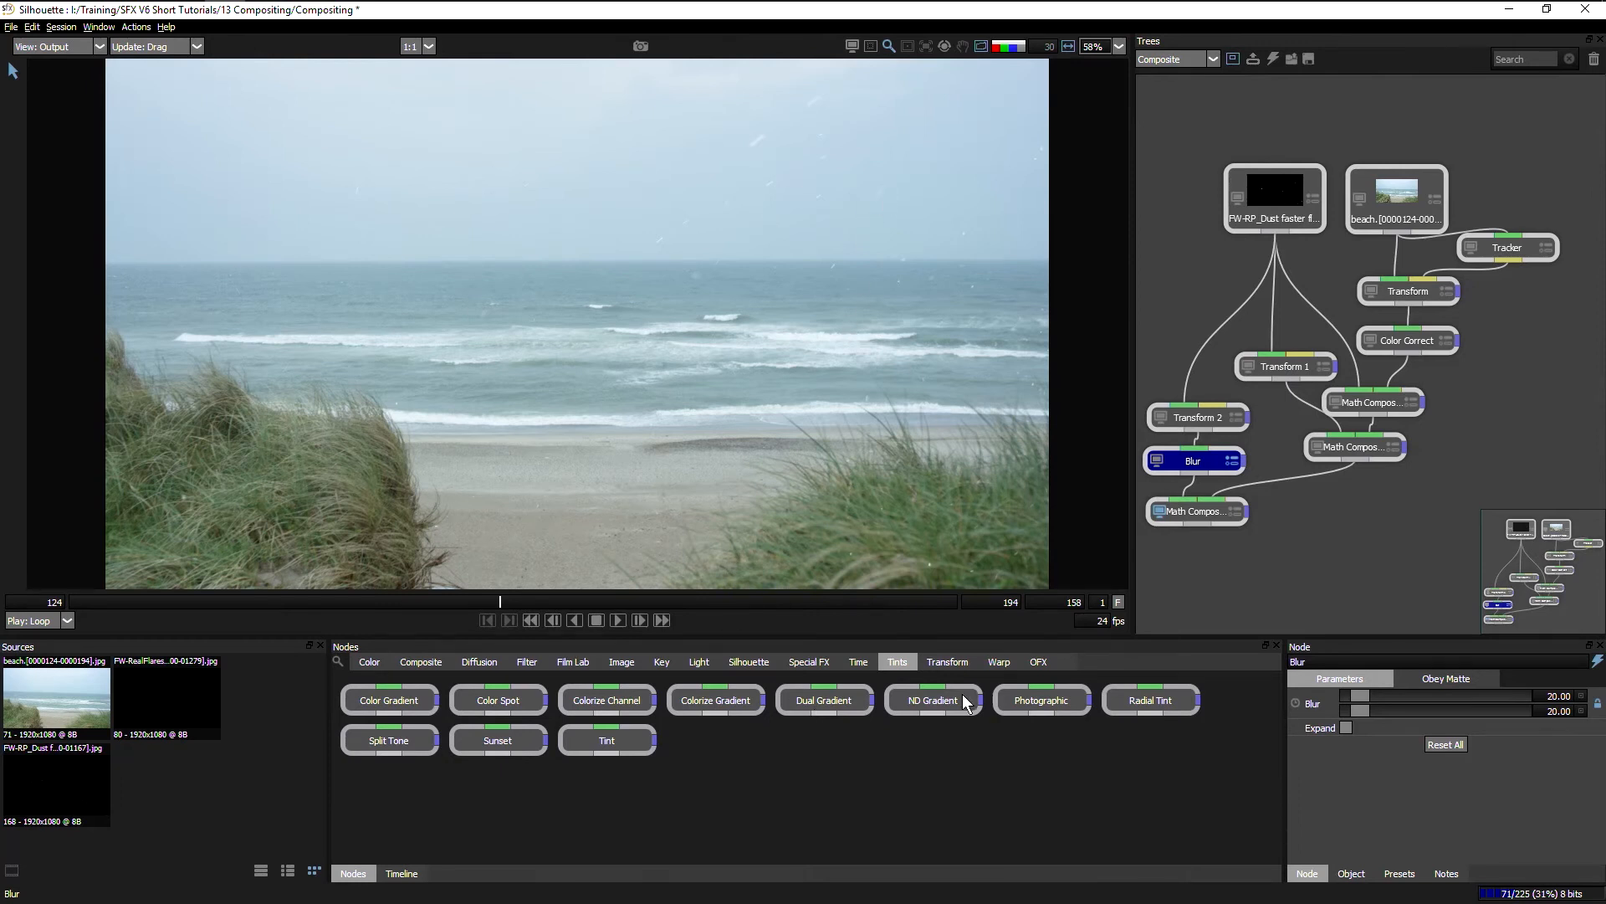
drag(981, 723, 1213, 604)
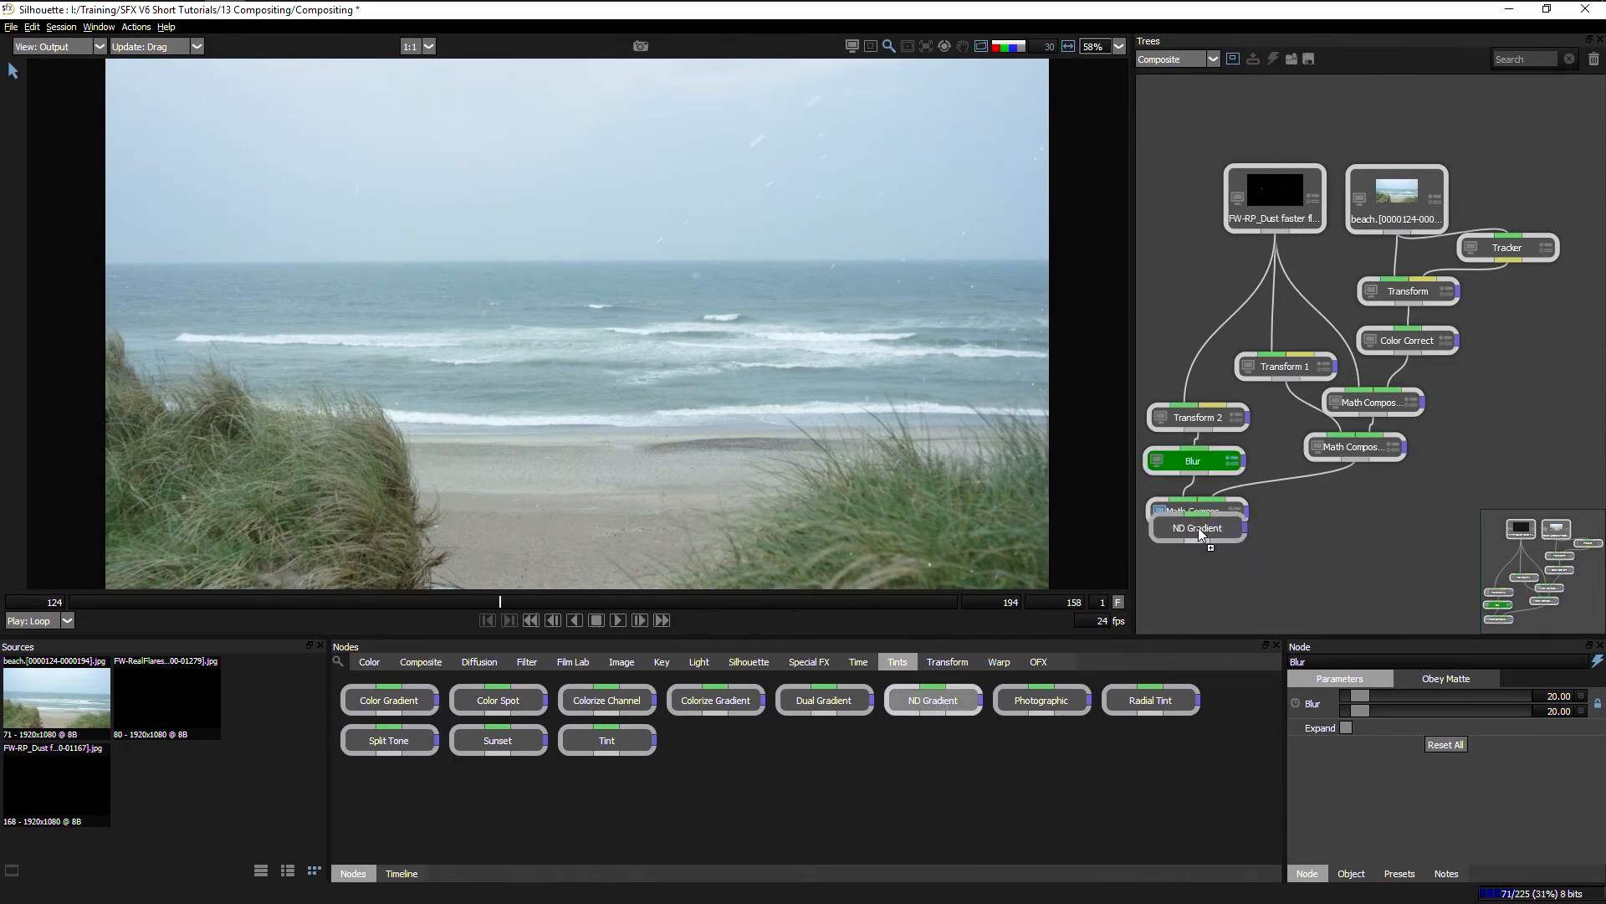
drag(1197, 534, 1212, 537)
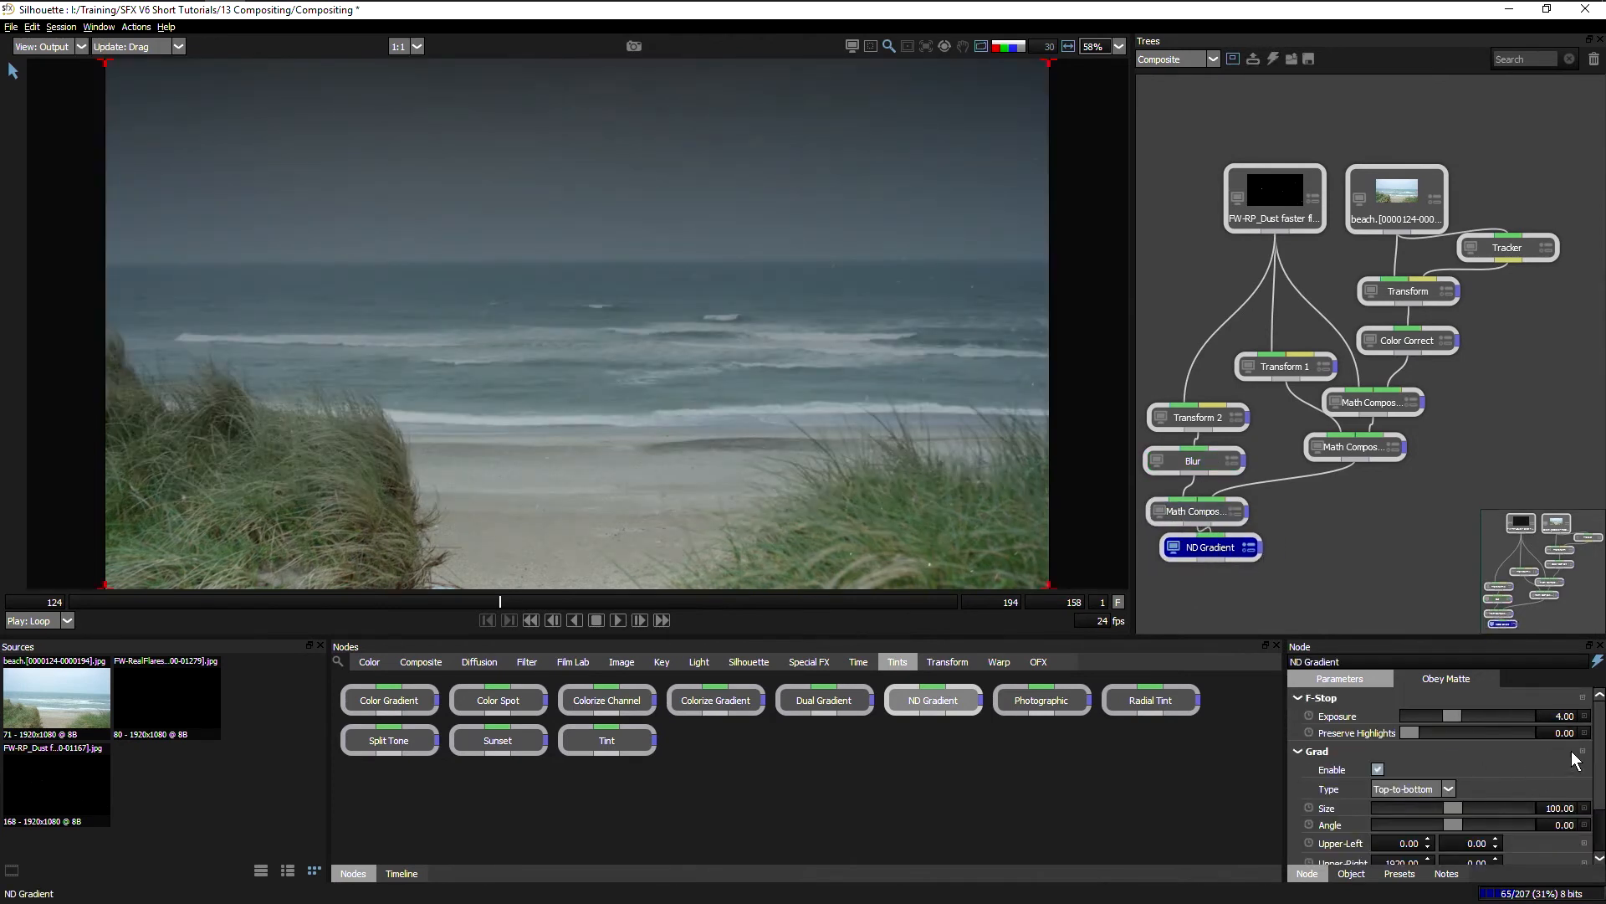
scroll(1576, 760, down, 3)
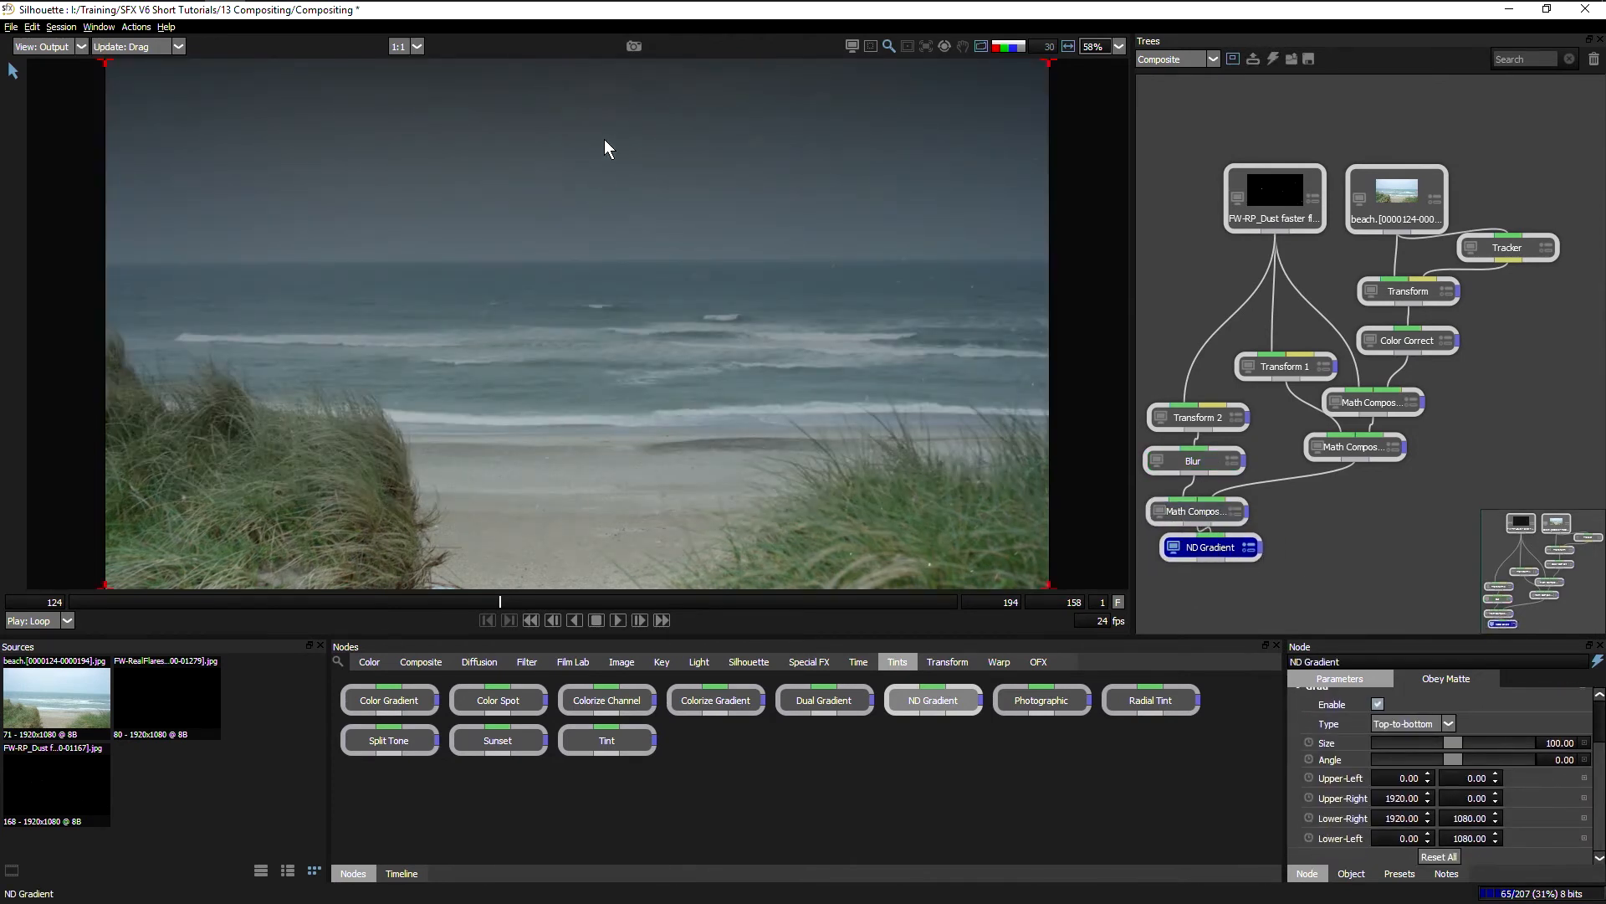
drag(1205, 548, 1201, 568)
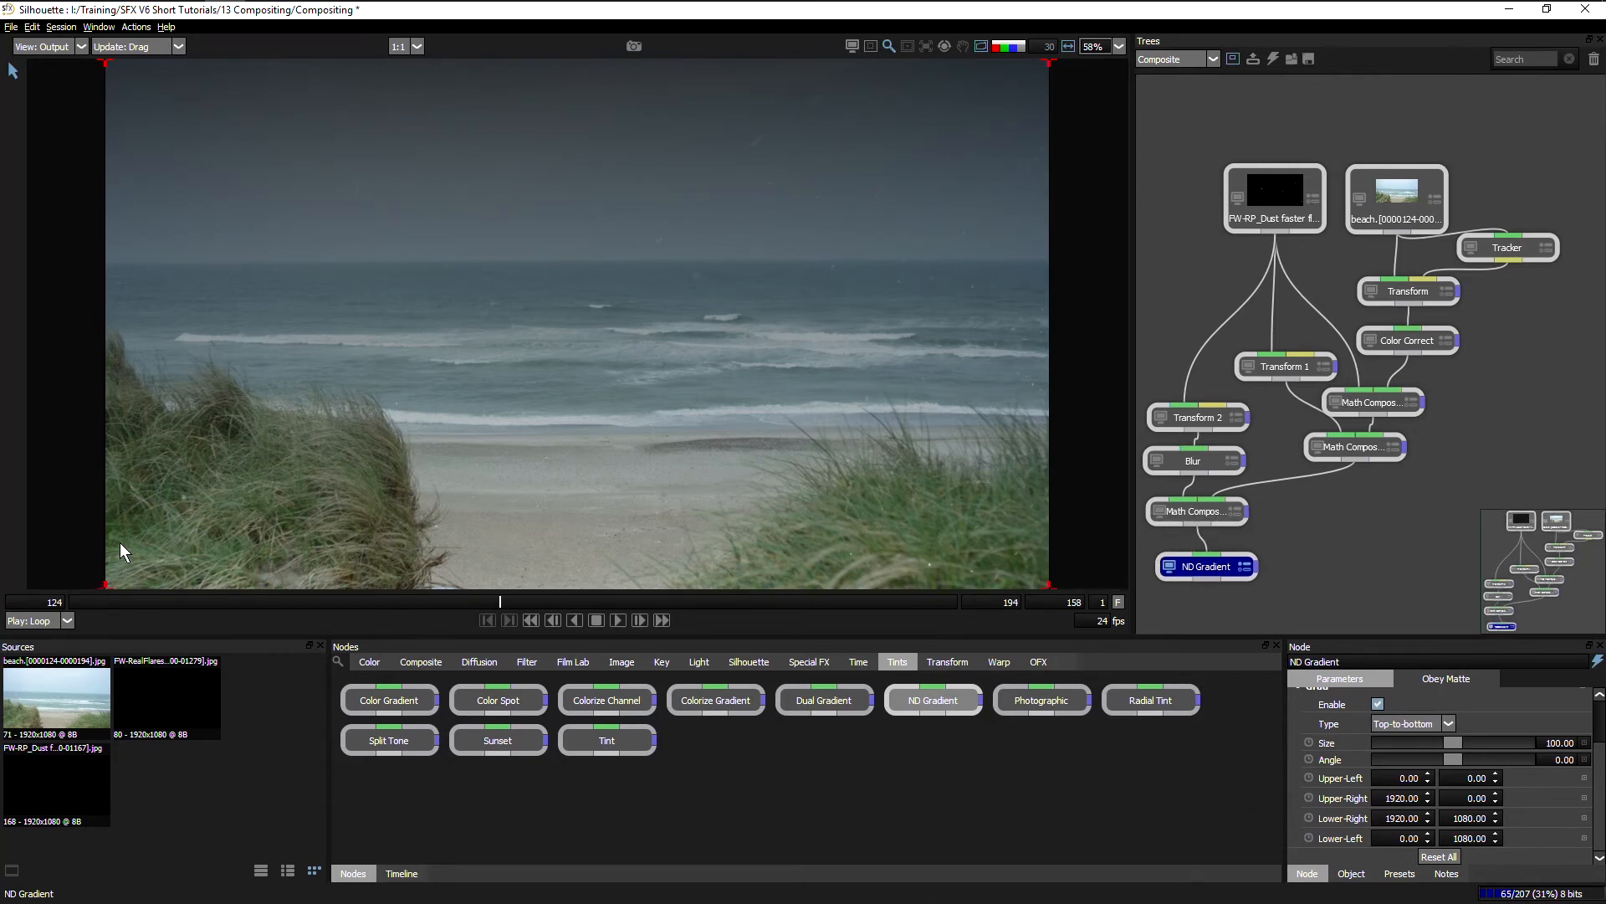
Step: Move both lower corners of the ND Gradient up to the horizon, with the lower-left one at about -6, 417
drag(108, 588, 110, 585)
drag(167, 283, 102, 262)
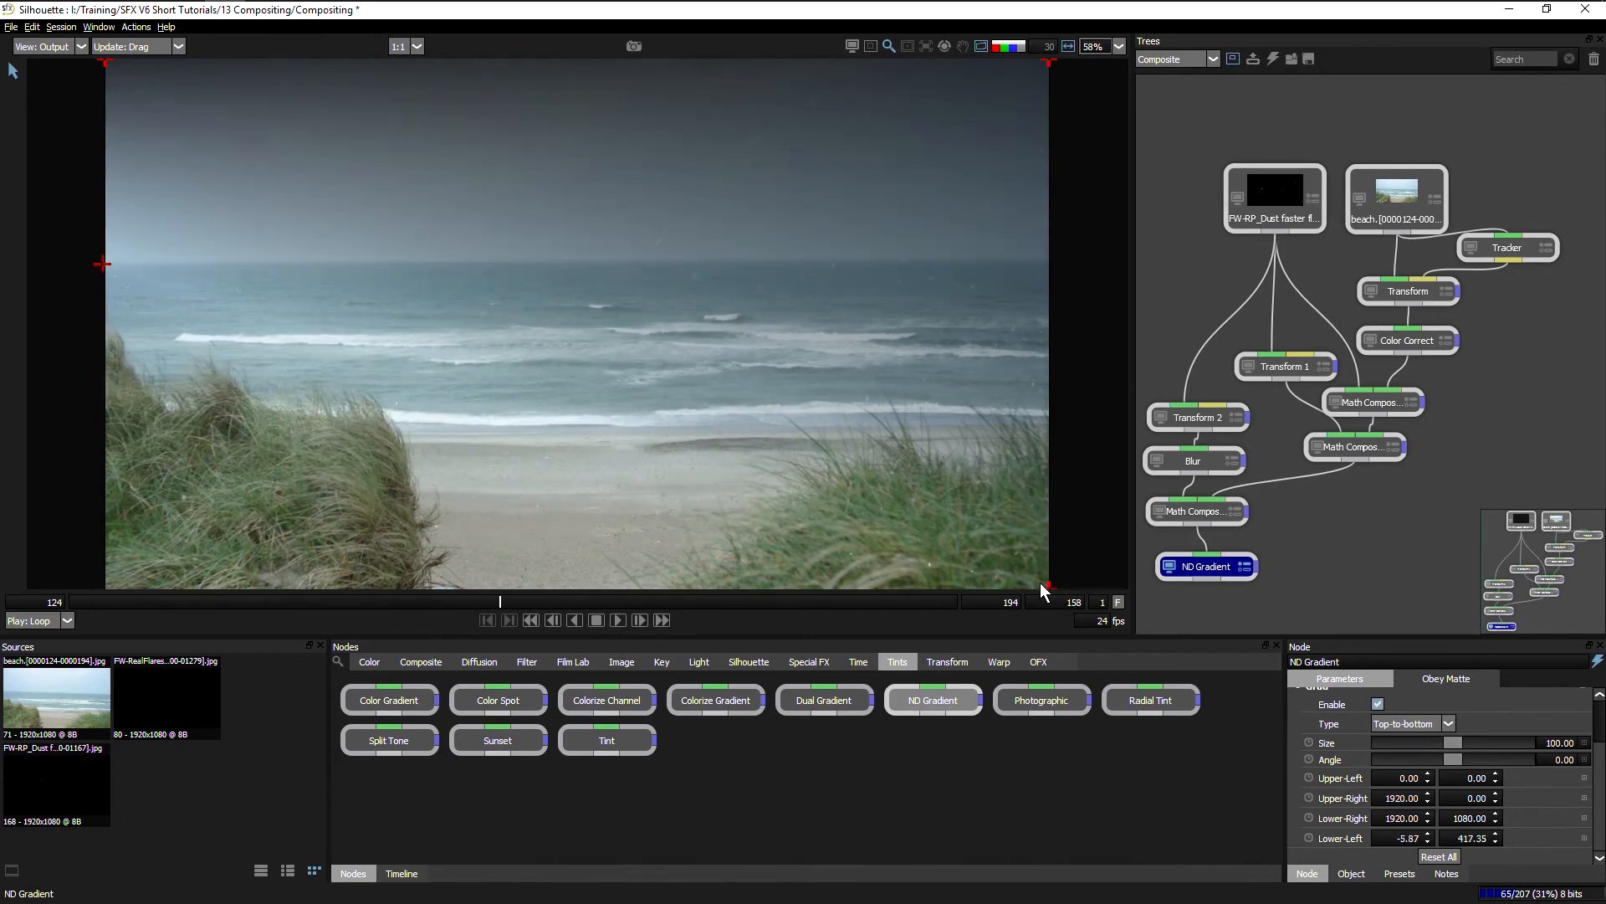
drag(1045, 586, 1045, 258)
Step: Set the ND Gradient's Preserve Highlights to 29.50 and play back the shot
drag(1599, 750, 1592, 692)
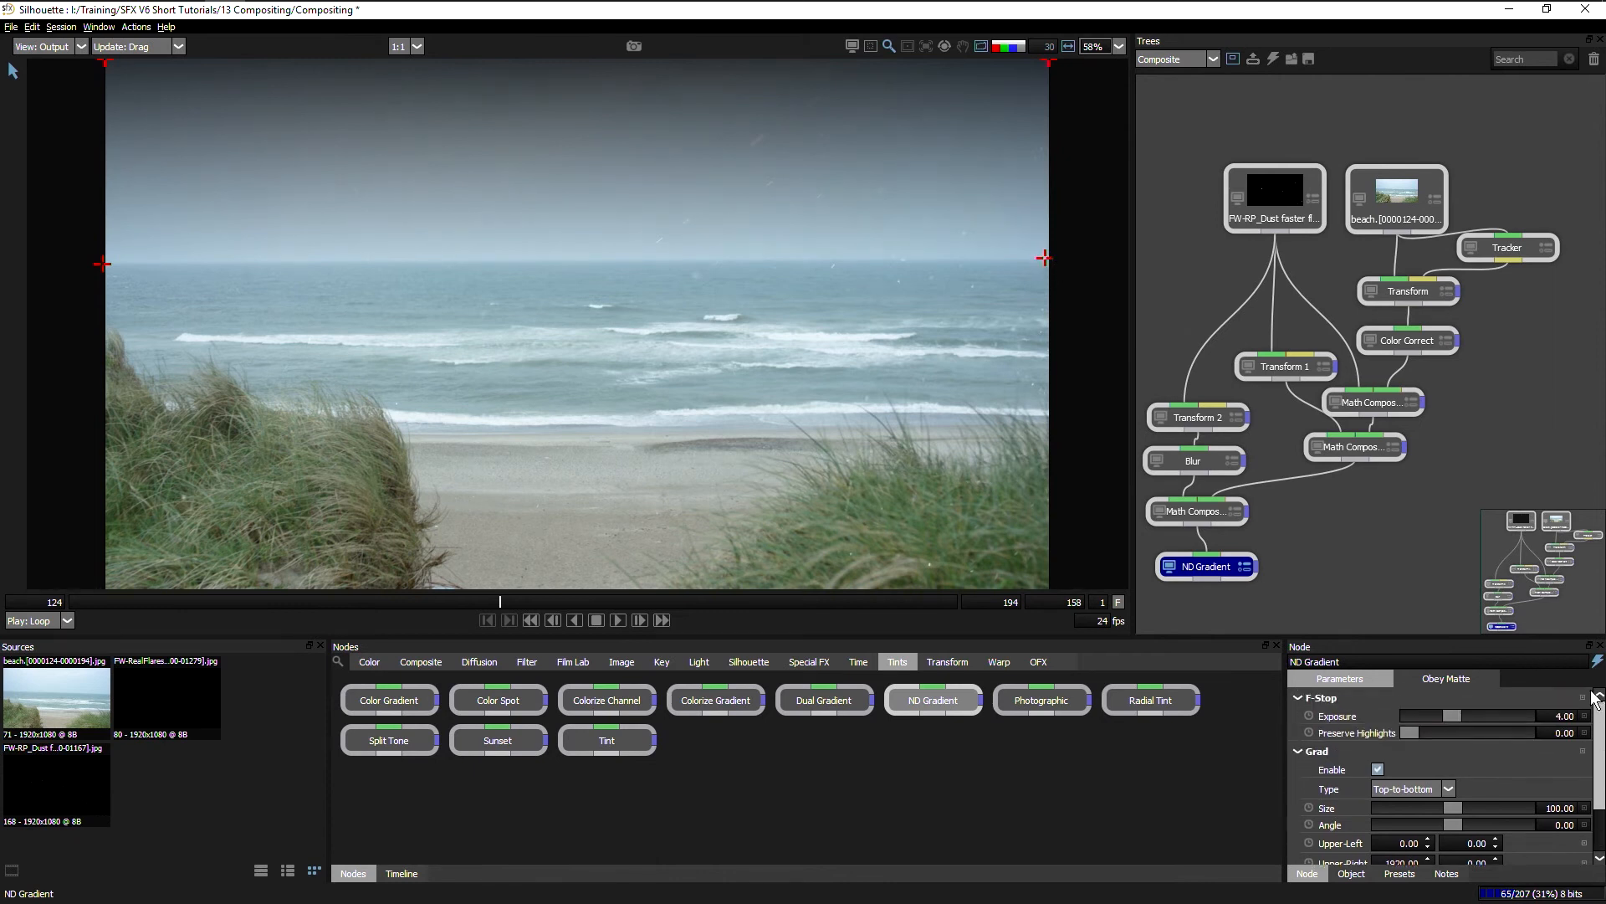
drag(1414, 732, 1442, 730)
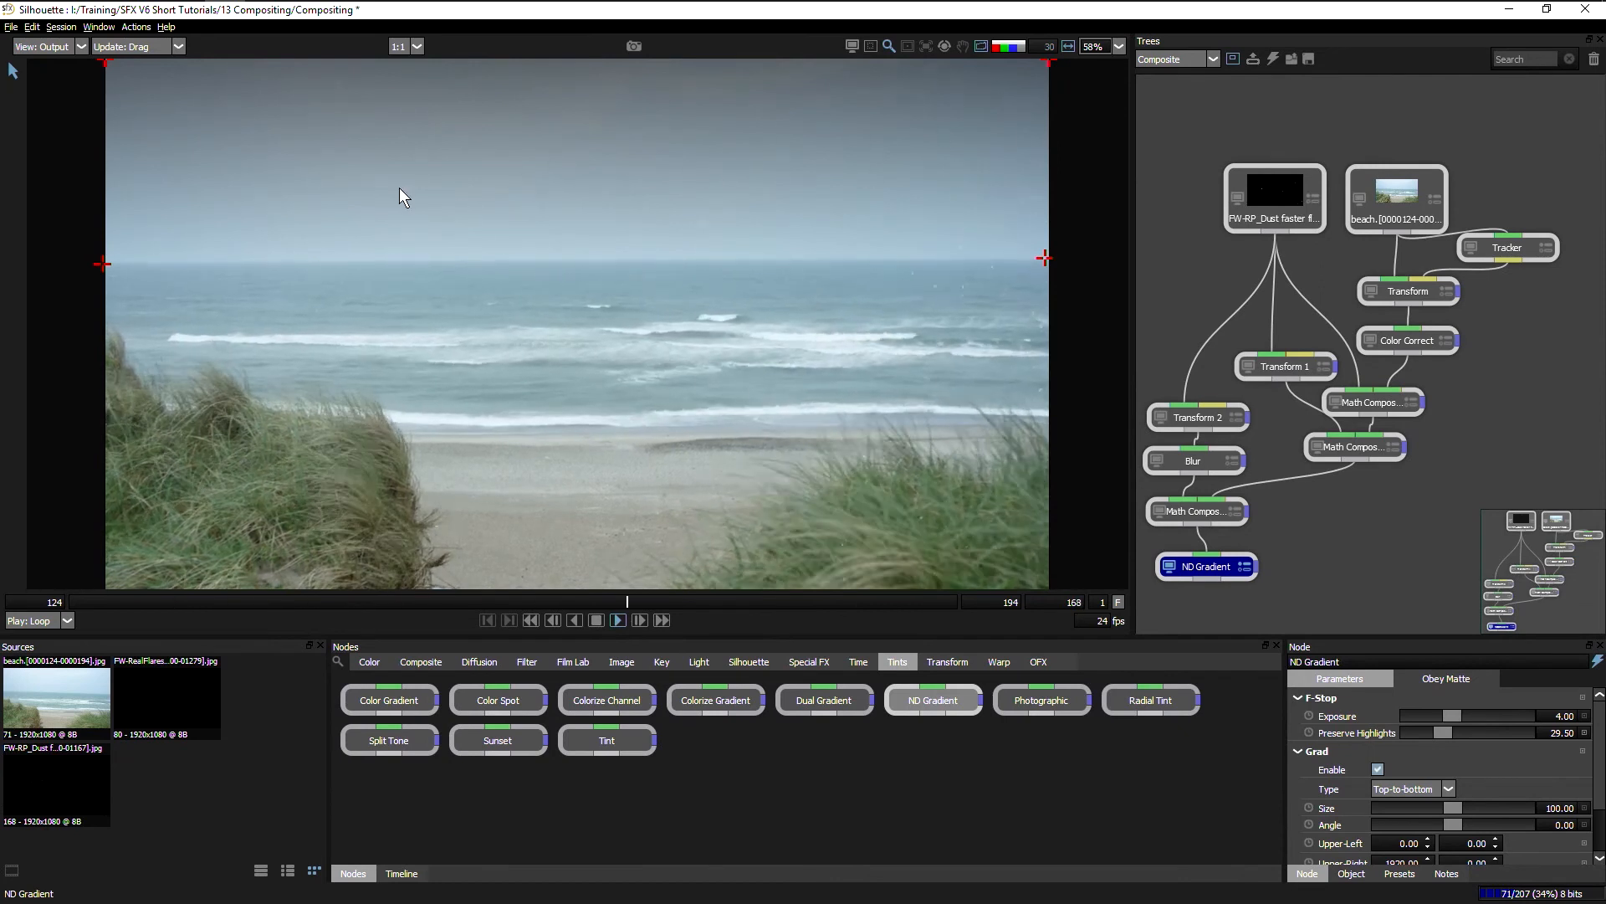
click(595, 620)
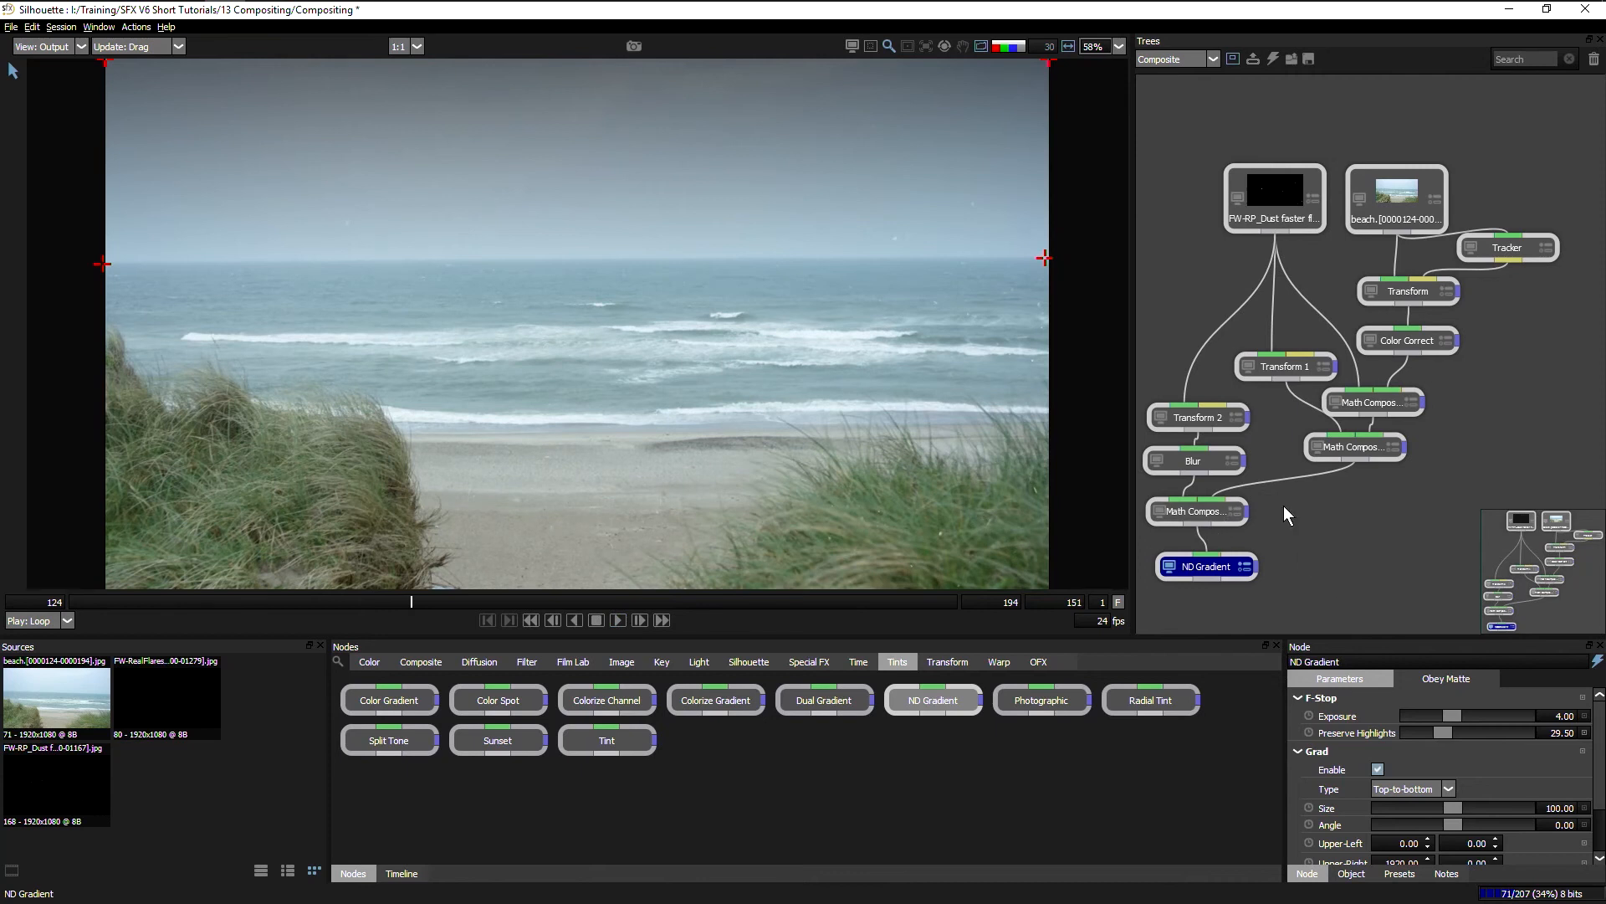
Step: Move the ND Gradient node between Color Correct and the first Math Composite, spacing out the neighbouring nodes to make room
drag(1208, 566, 1402, 375)
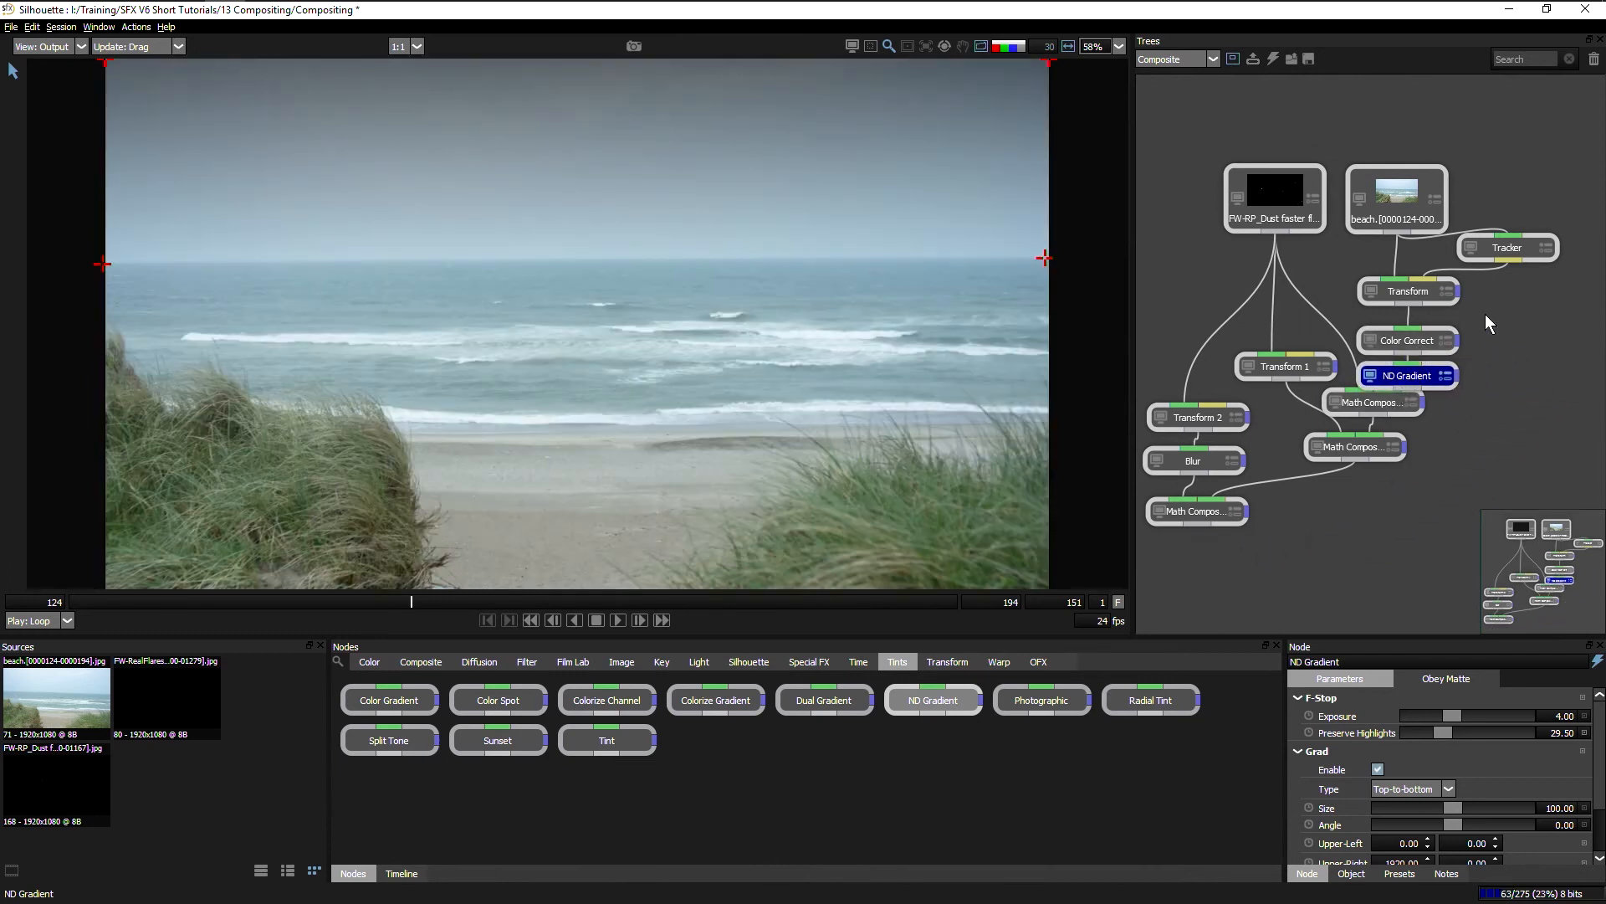
drag(1485, 314, 1429, 358)
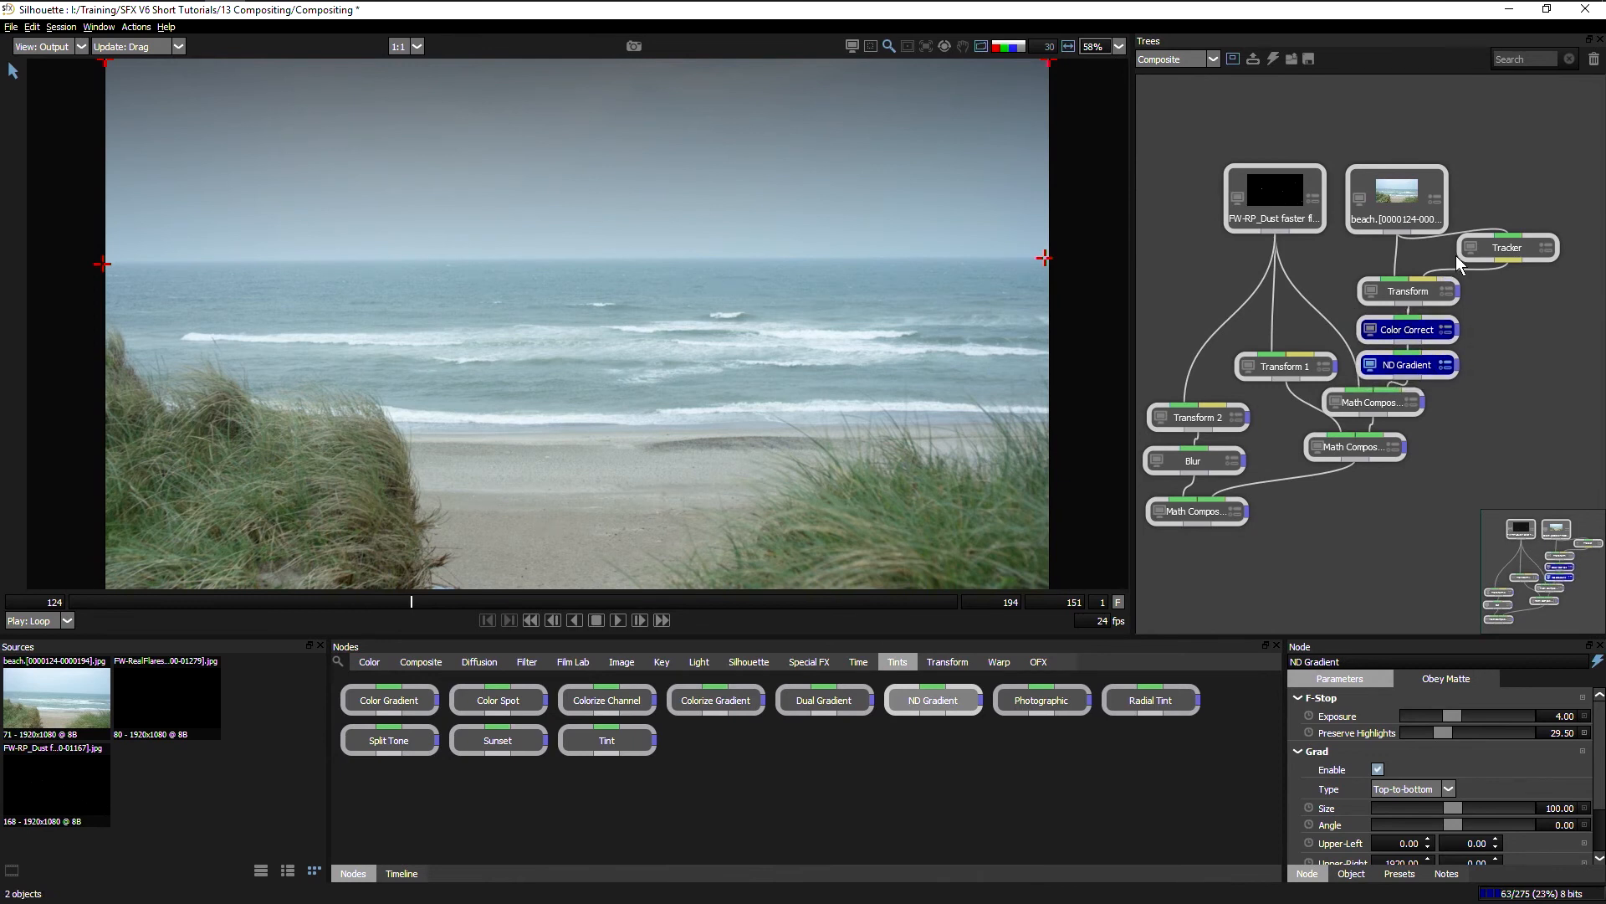
drag(1503, 401, 1358, 488)
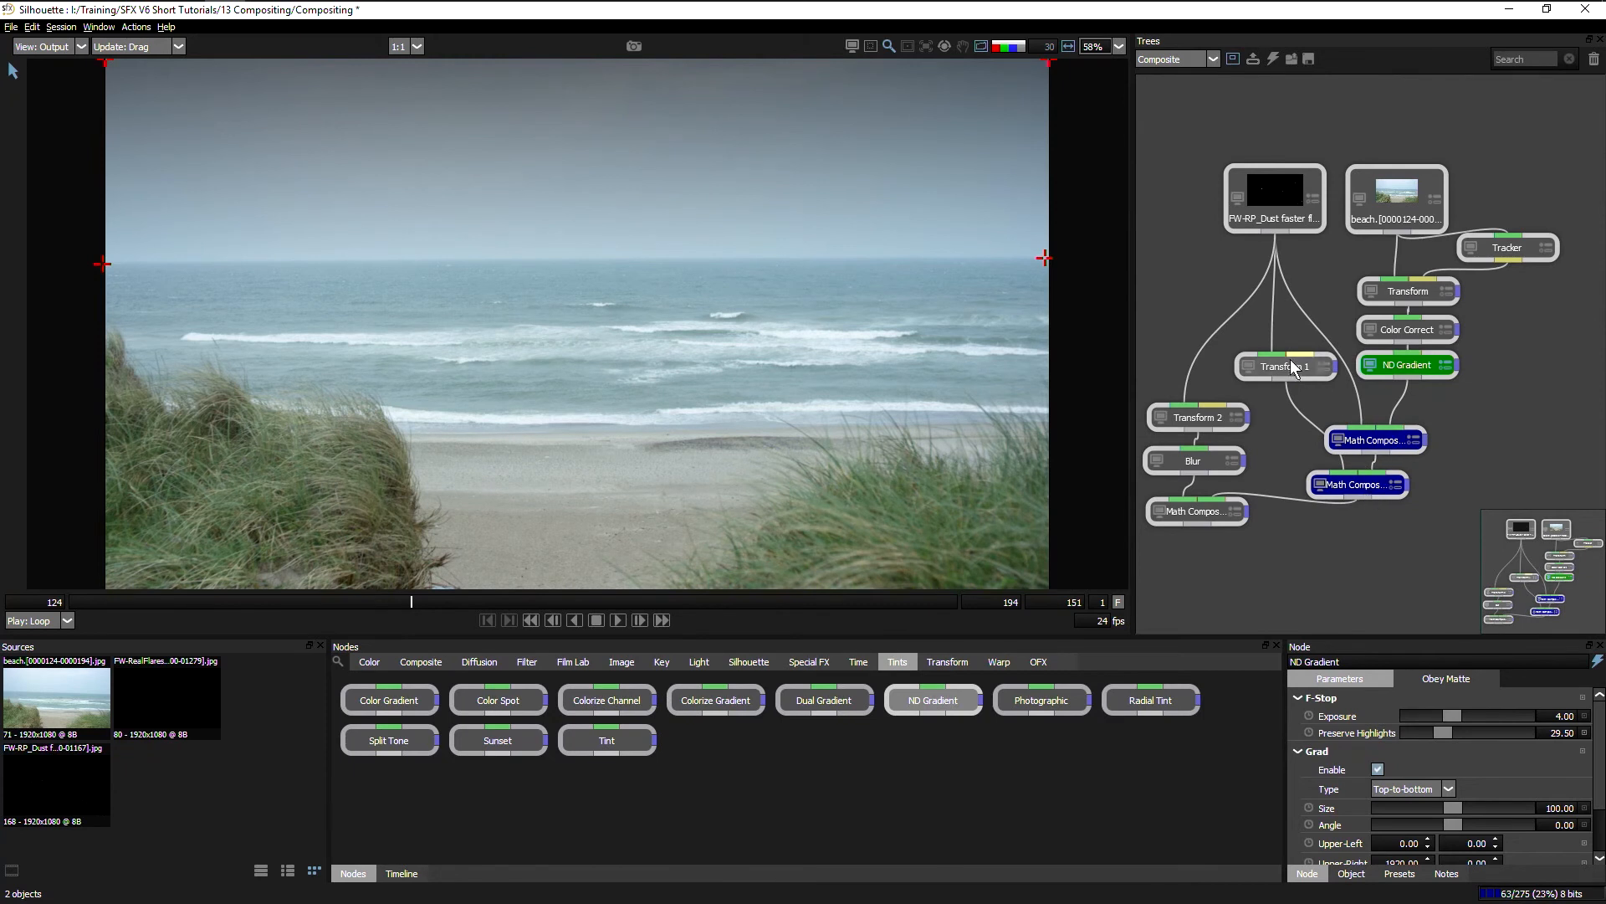
Step: Reposition Transform 1 and the third Math Composite to tidy the tree, and play the third Math Composite's output
drag(1278, 365, 1273, 387)
drag(1220, 519, 1294, 565)
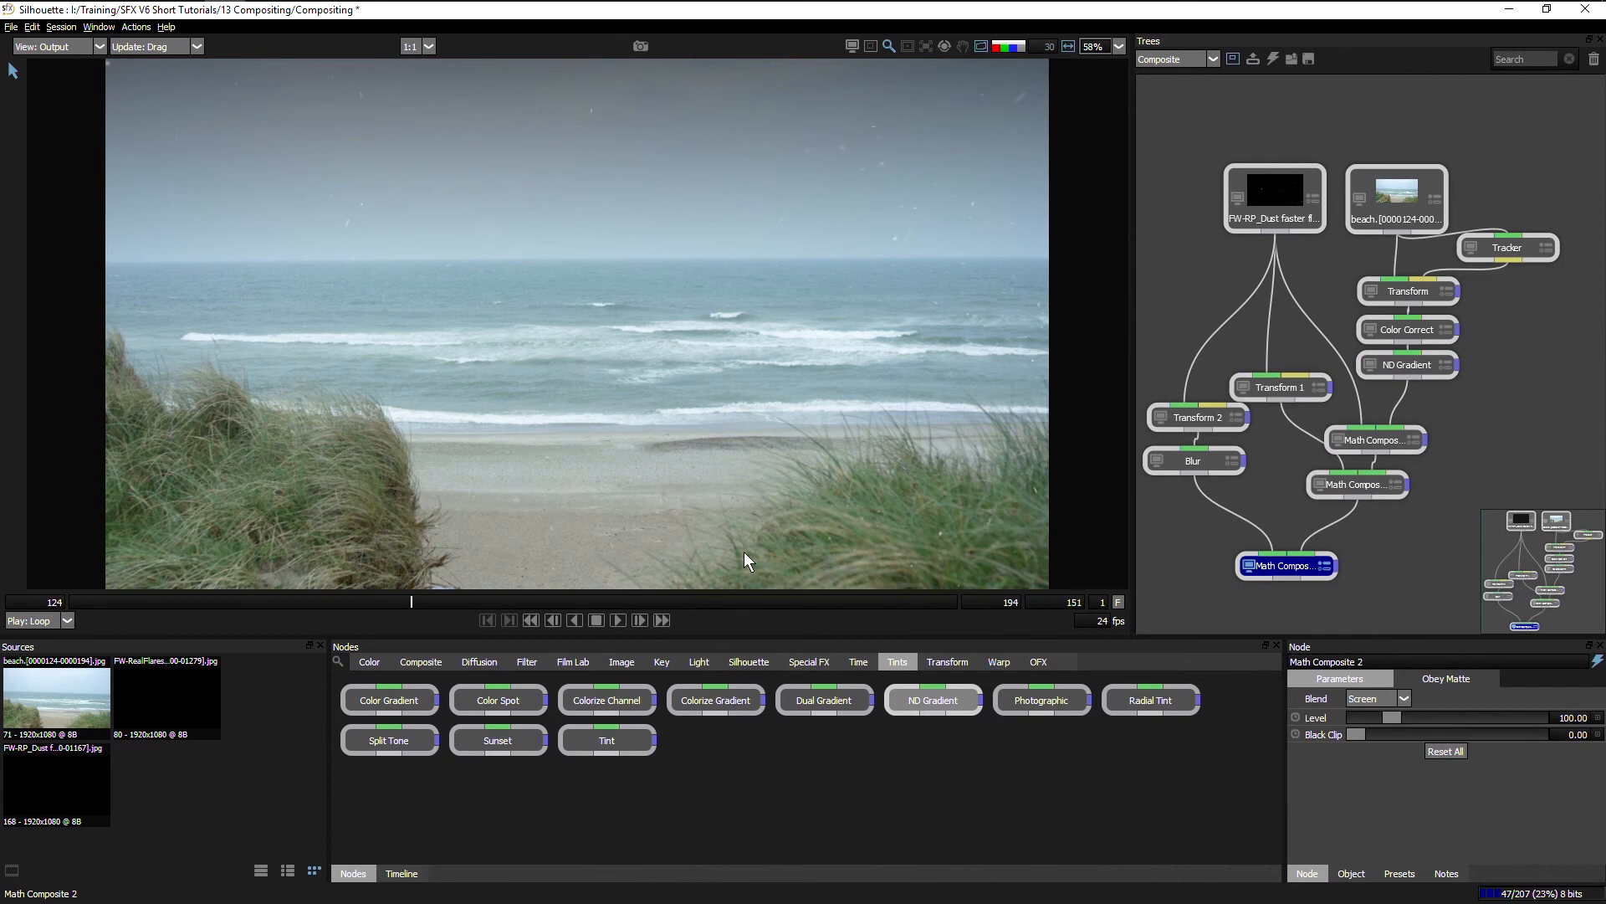
click(618, 621)
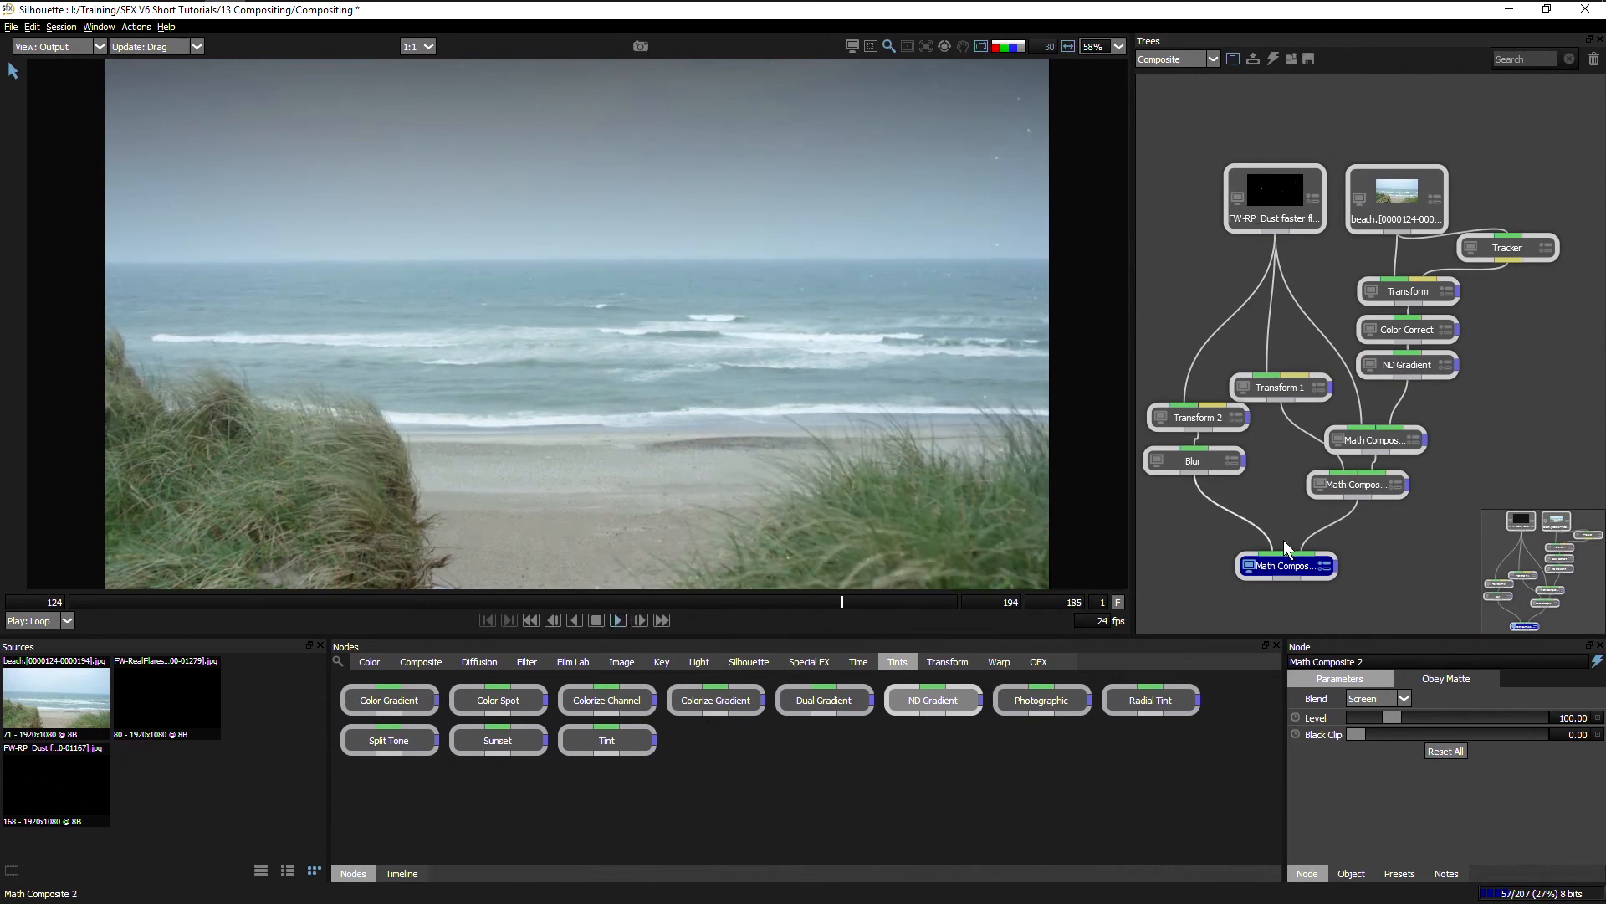
drag(1289, 570, 1278, 539)
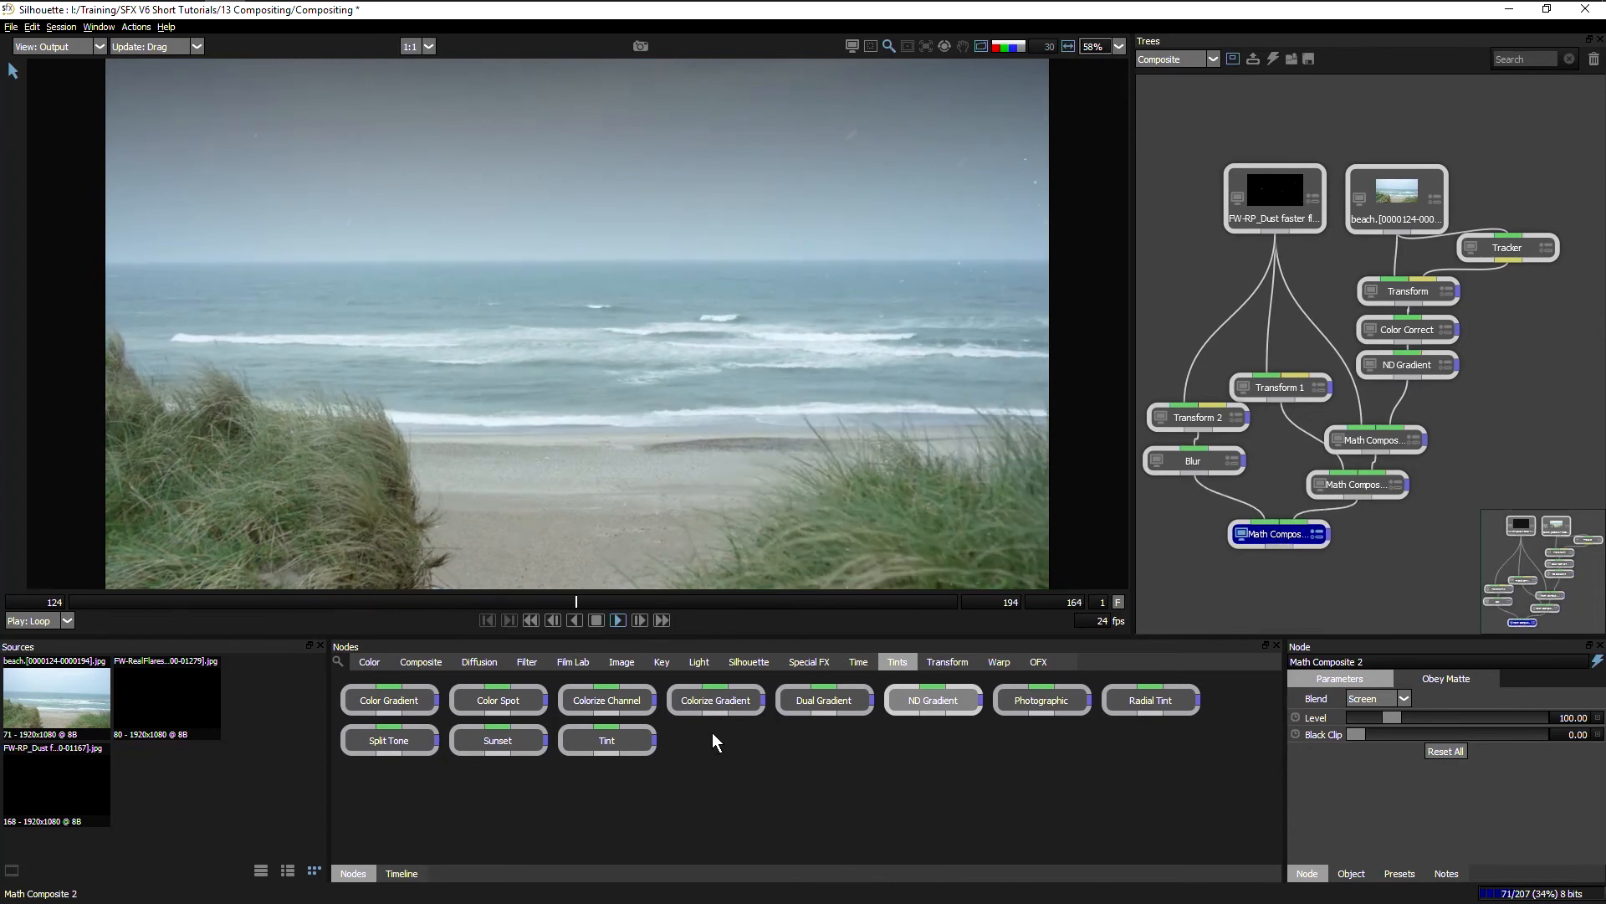
Step: Add a Film Stocks node after the third Math Composite and save the project
click(575, 662)
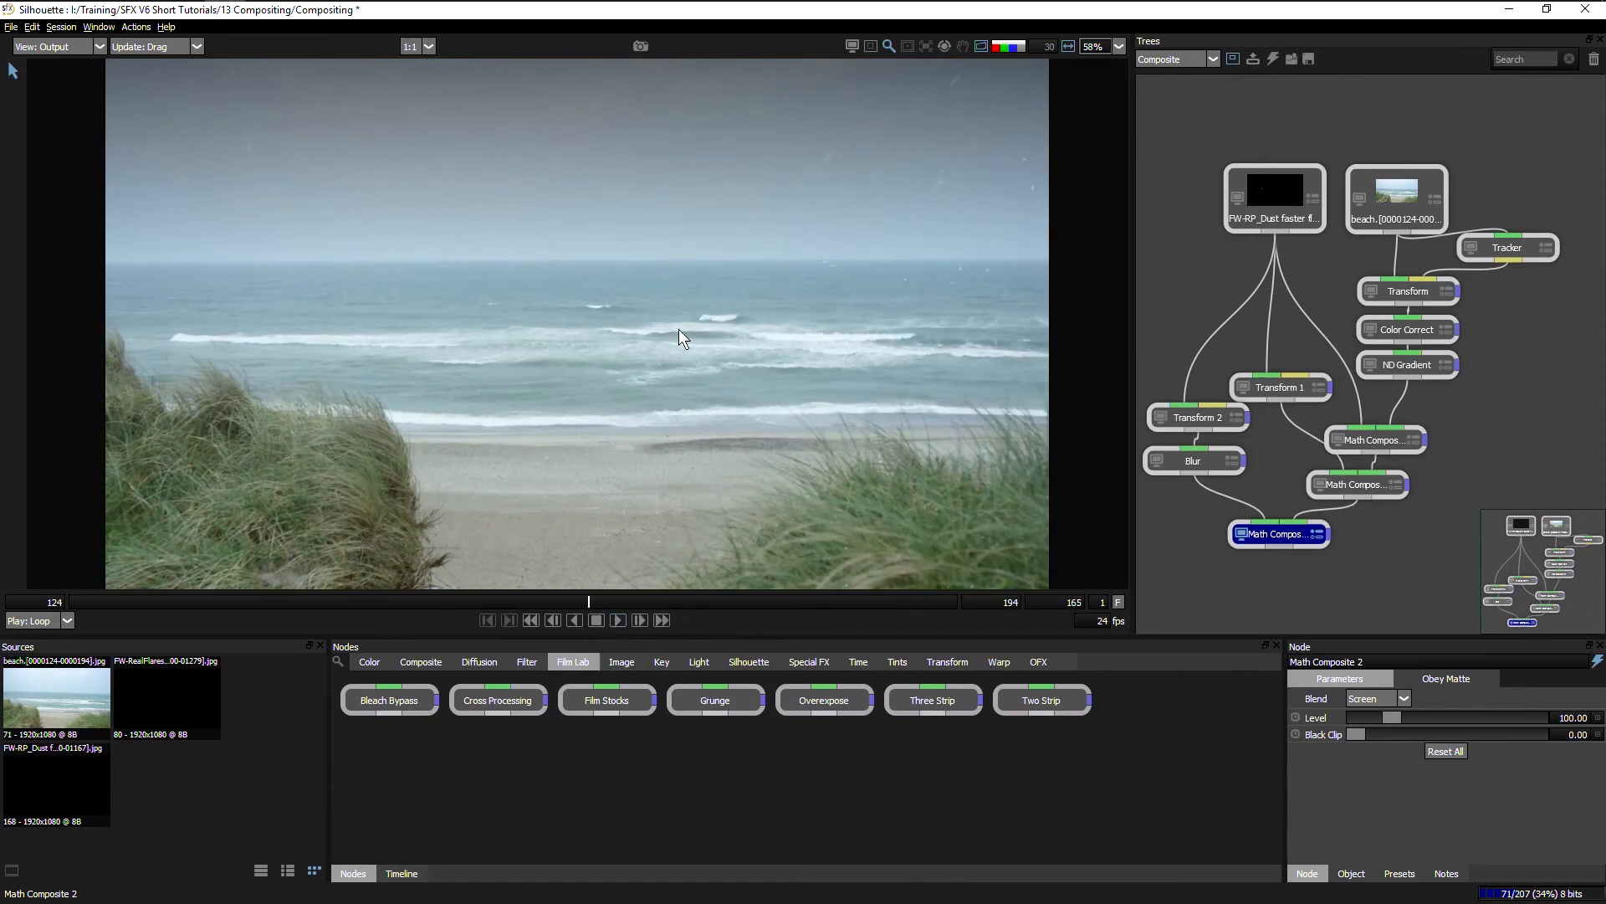
drag(591, 706, 1274, 579)
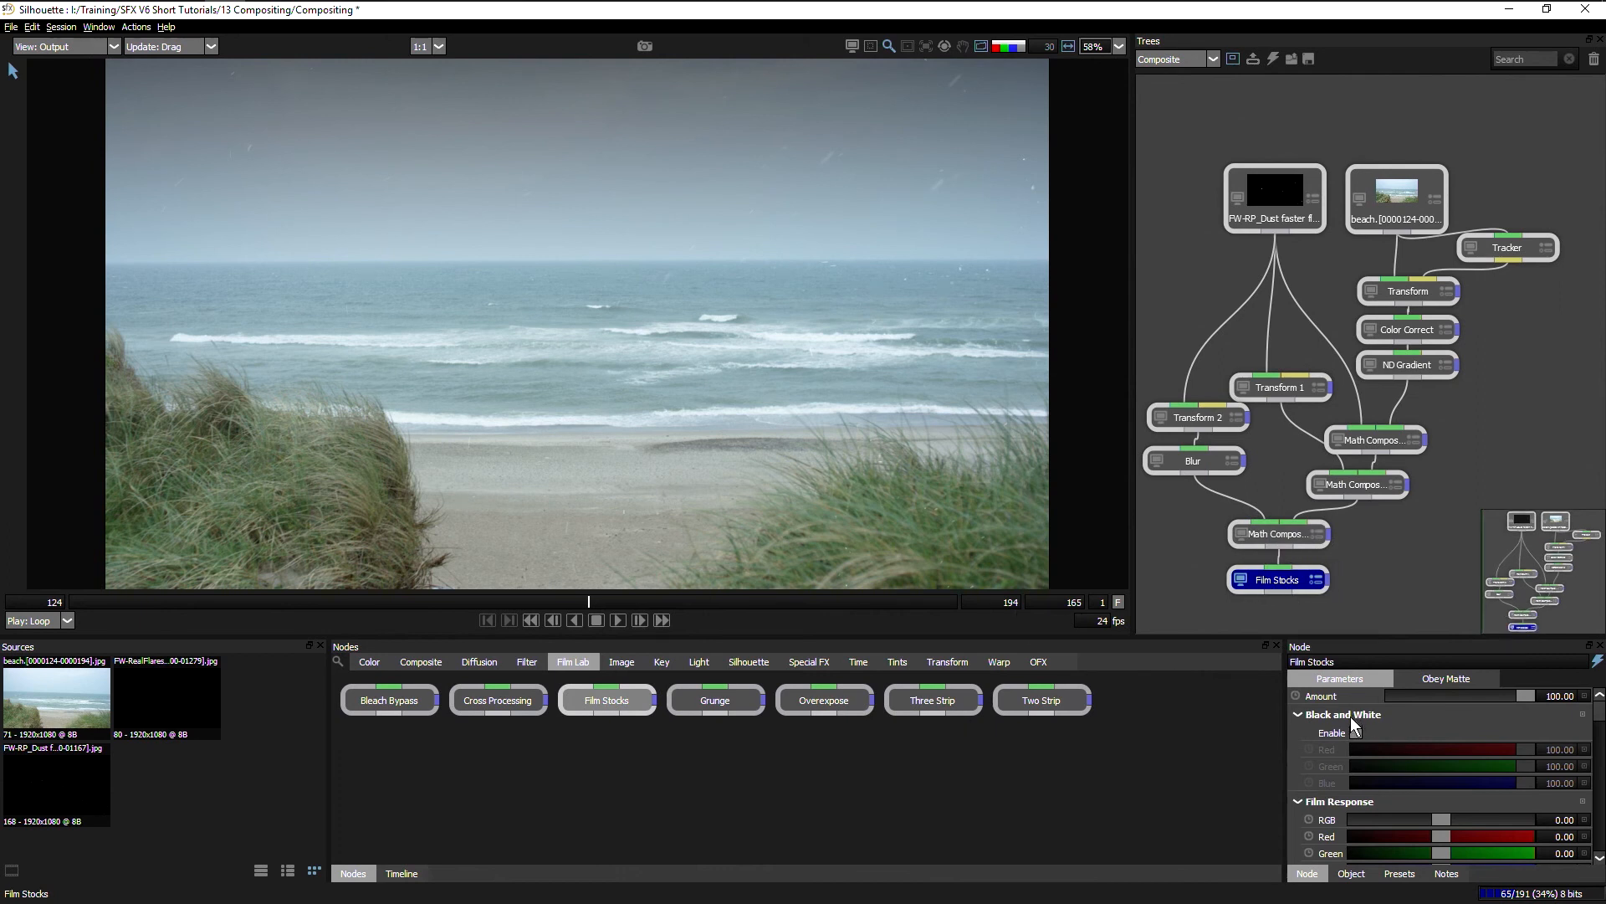
key(ctrl+s)
Step: Show the Film Stocks presets filtered to Color Films - Cross Processing, and try Agfa Optima and a bluish EEP preset
click(1409, 875)
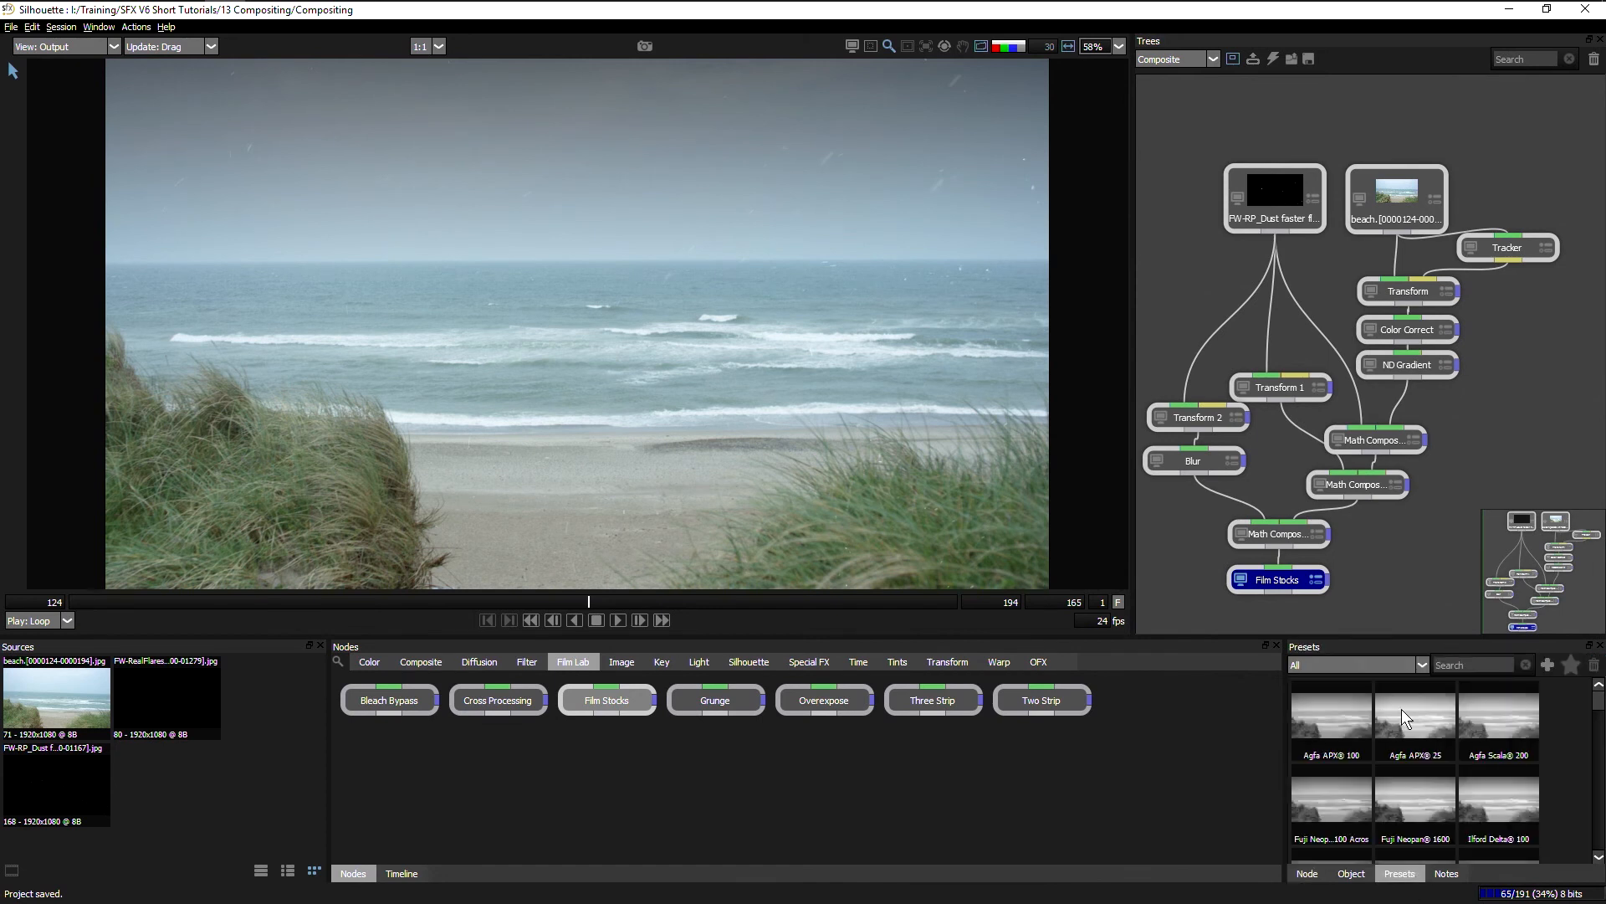
click(1328, 666)
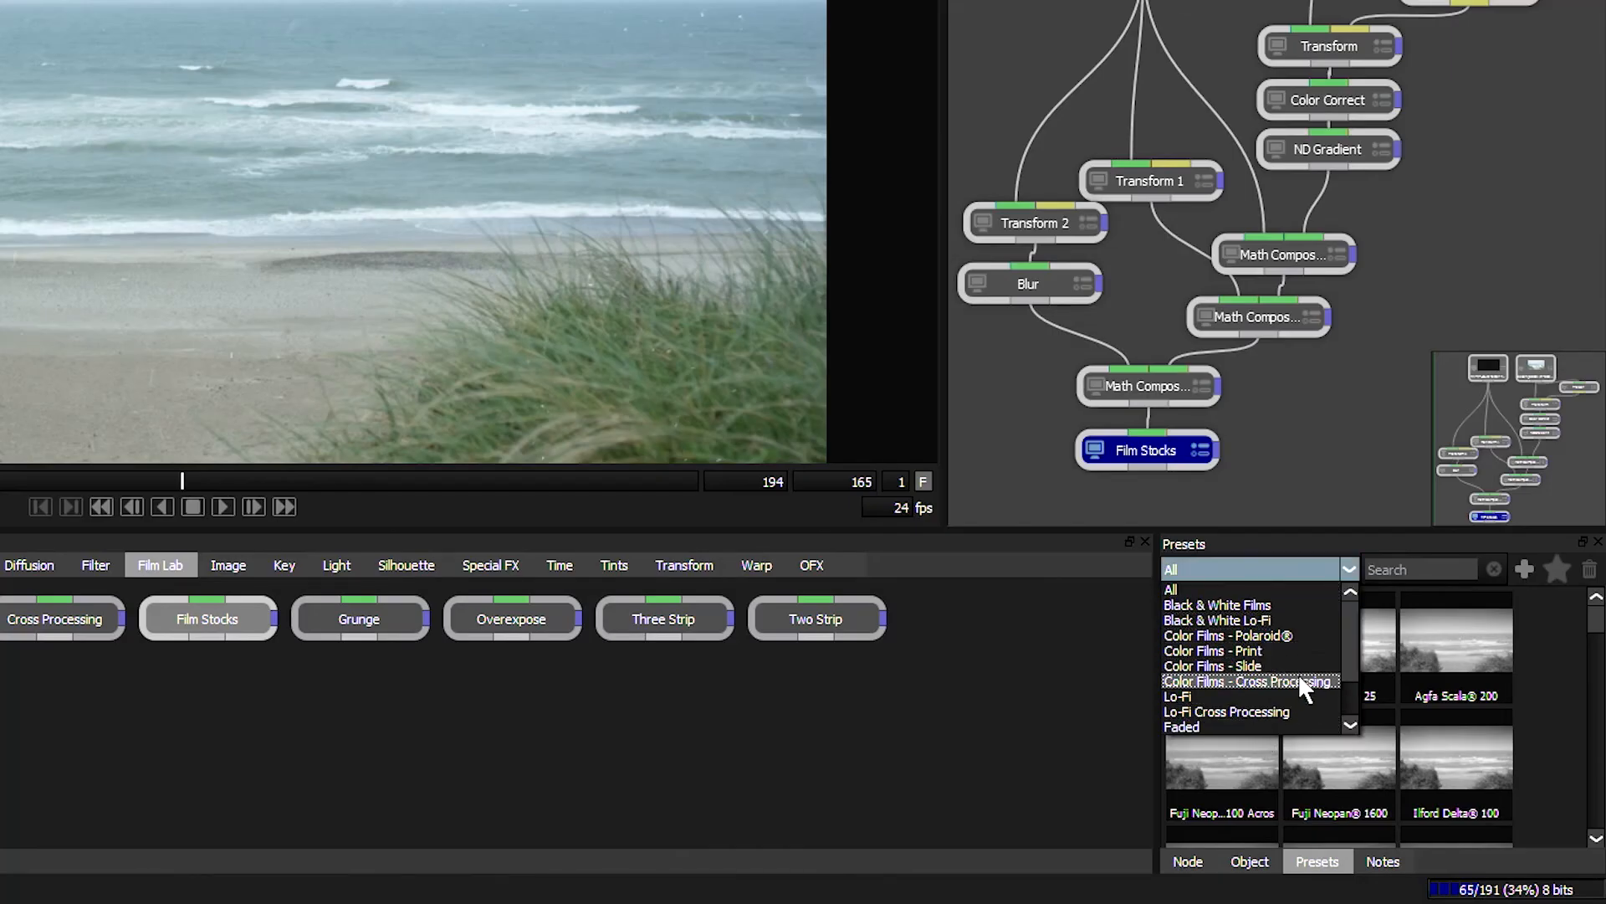
click(1302, 681)
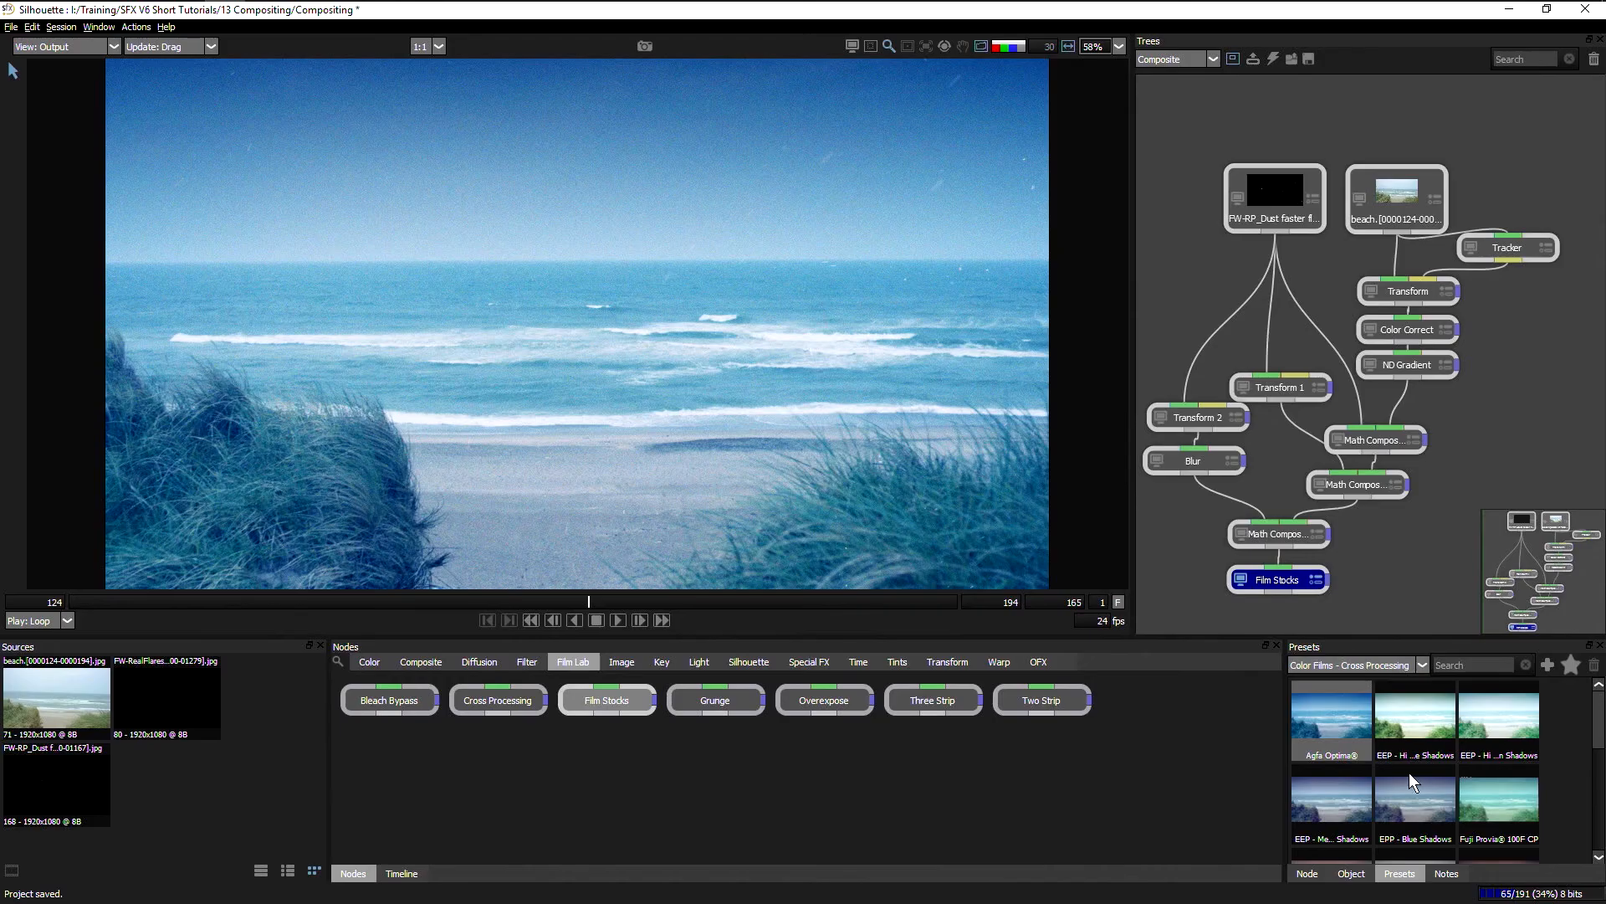
click(1368, 781)
scroll(1599, 732, down, 1)
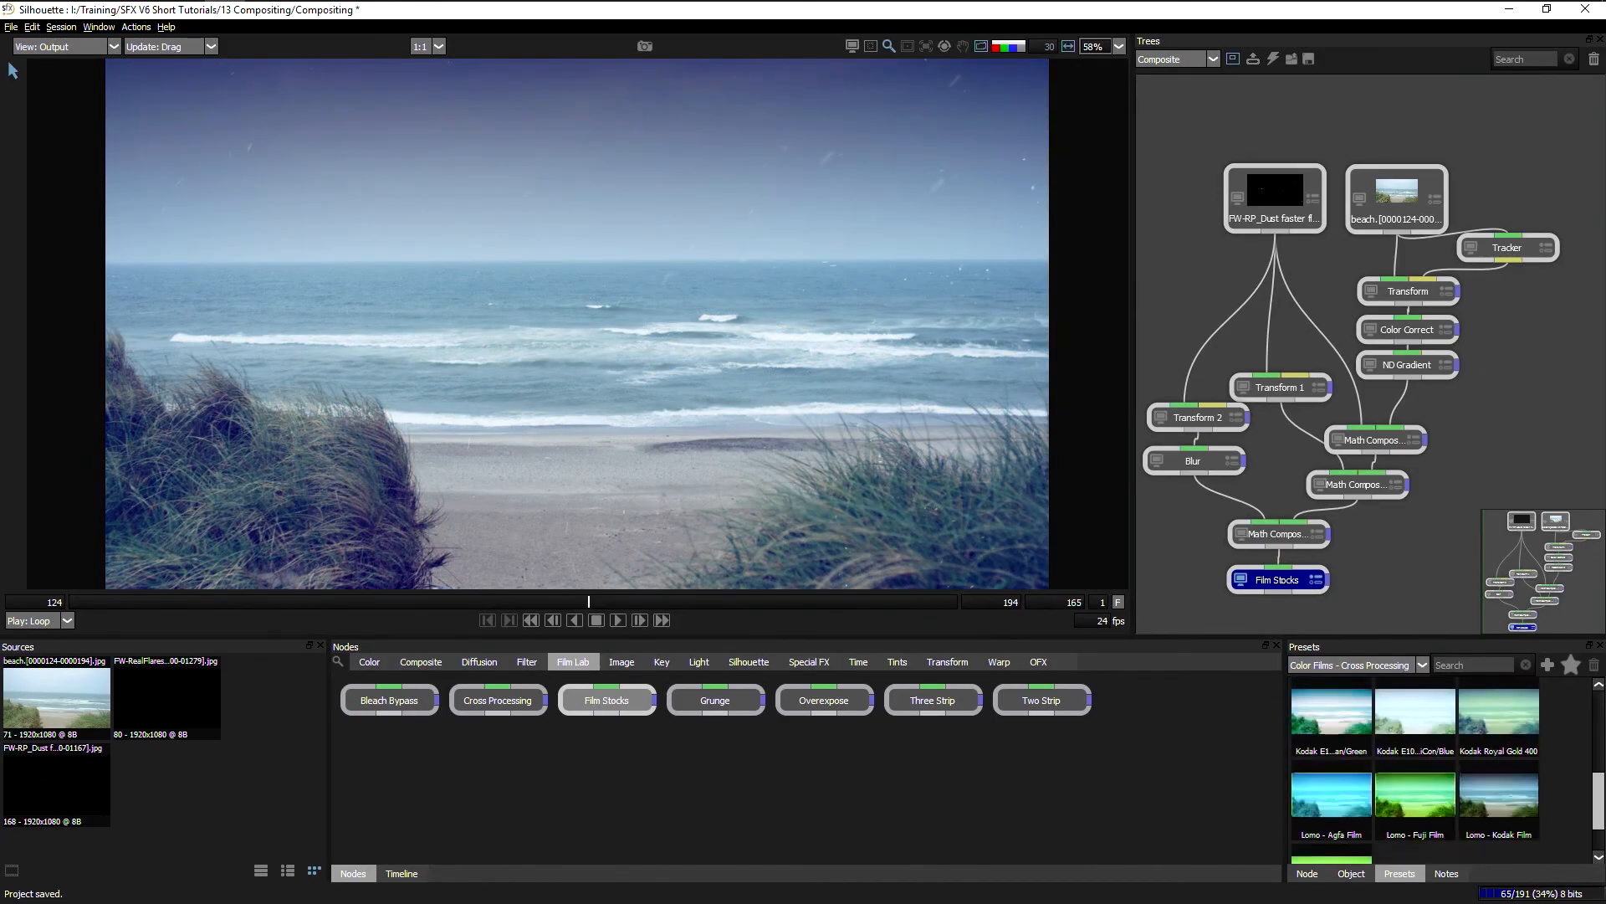
Step: Switch the presets to Motion Picture Films and apply the Fuji F-125 8530 35mm preset to the Film Stocks node
click(1372, 665)
click(1360, 757)
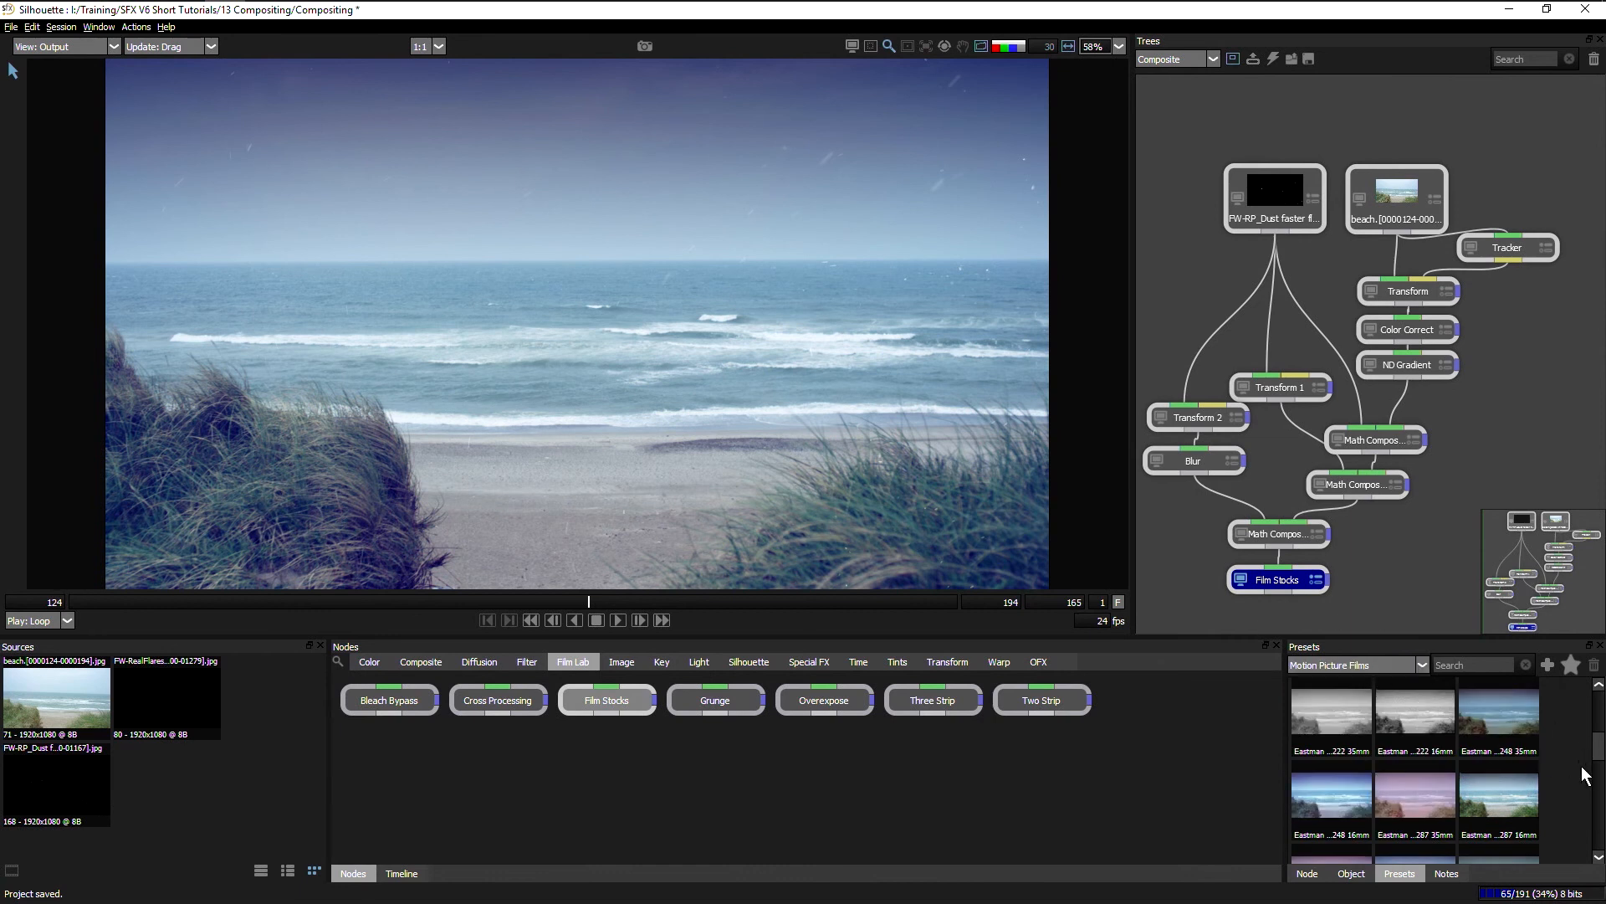
click(1533, 790)
scroll(1591, 768, down, 5)
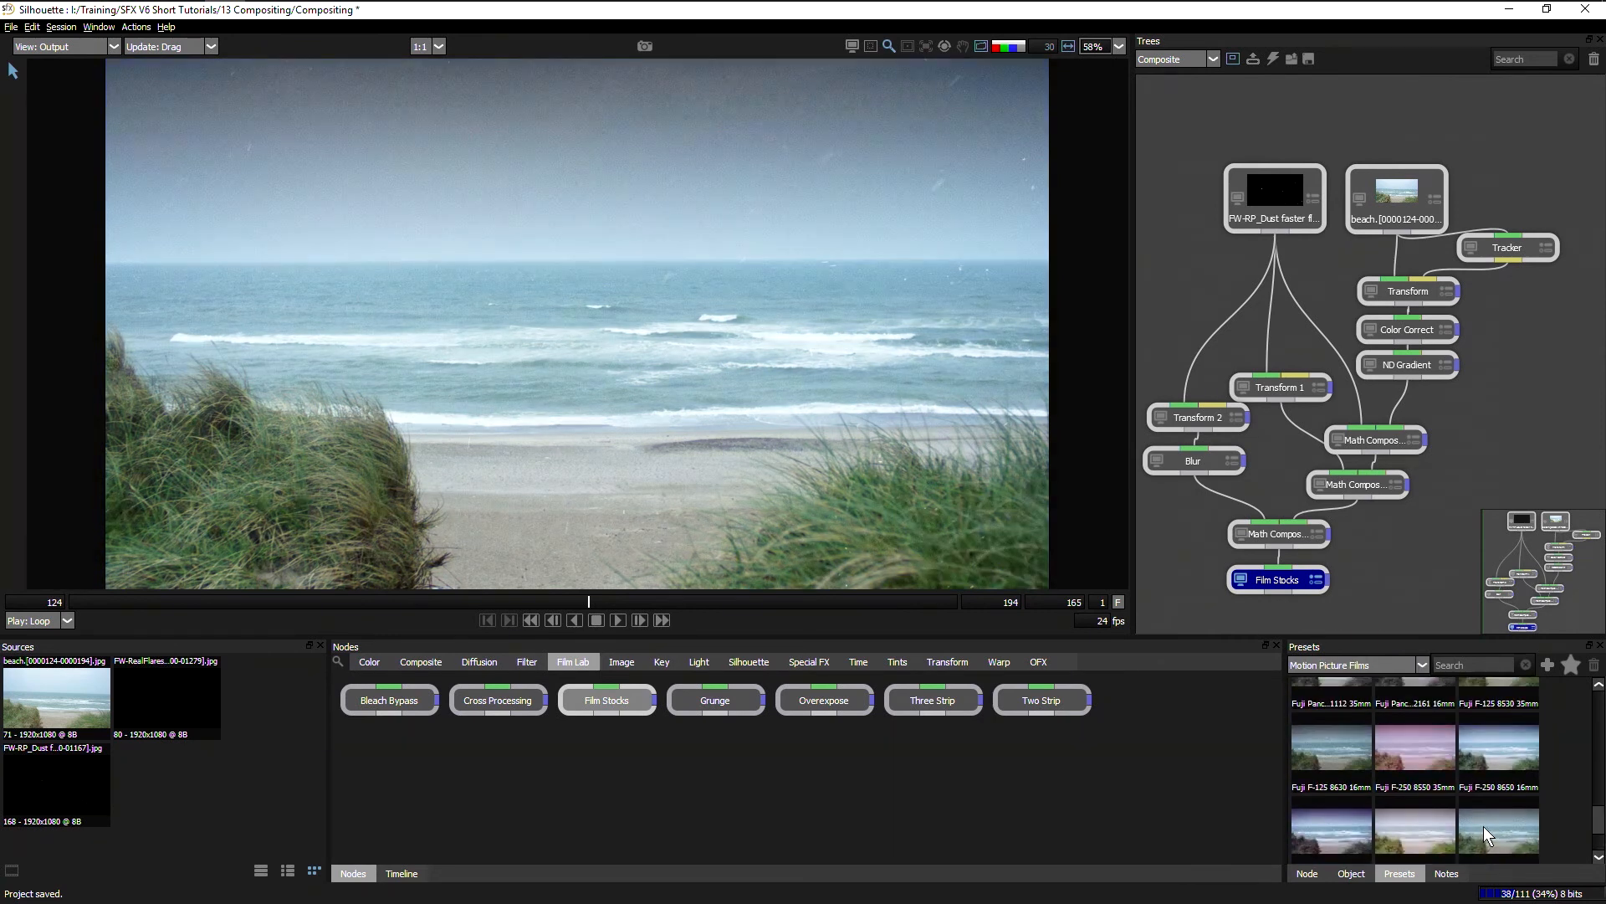
click(1506, 736)
scroll(1531, 765, up, 2)
click(1509, 777)
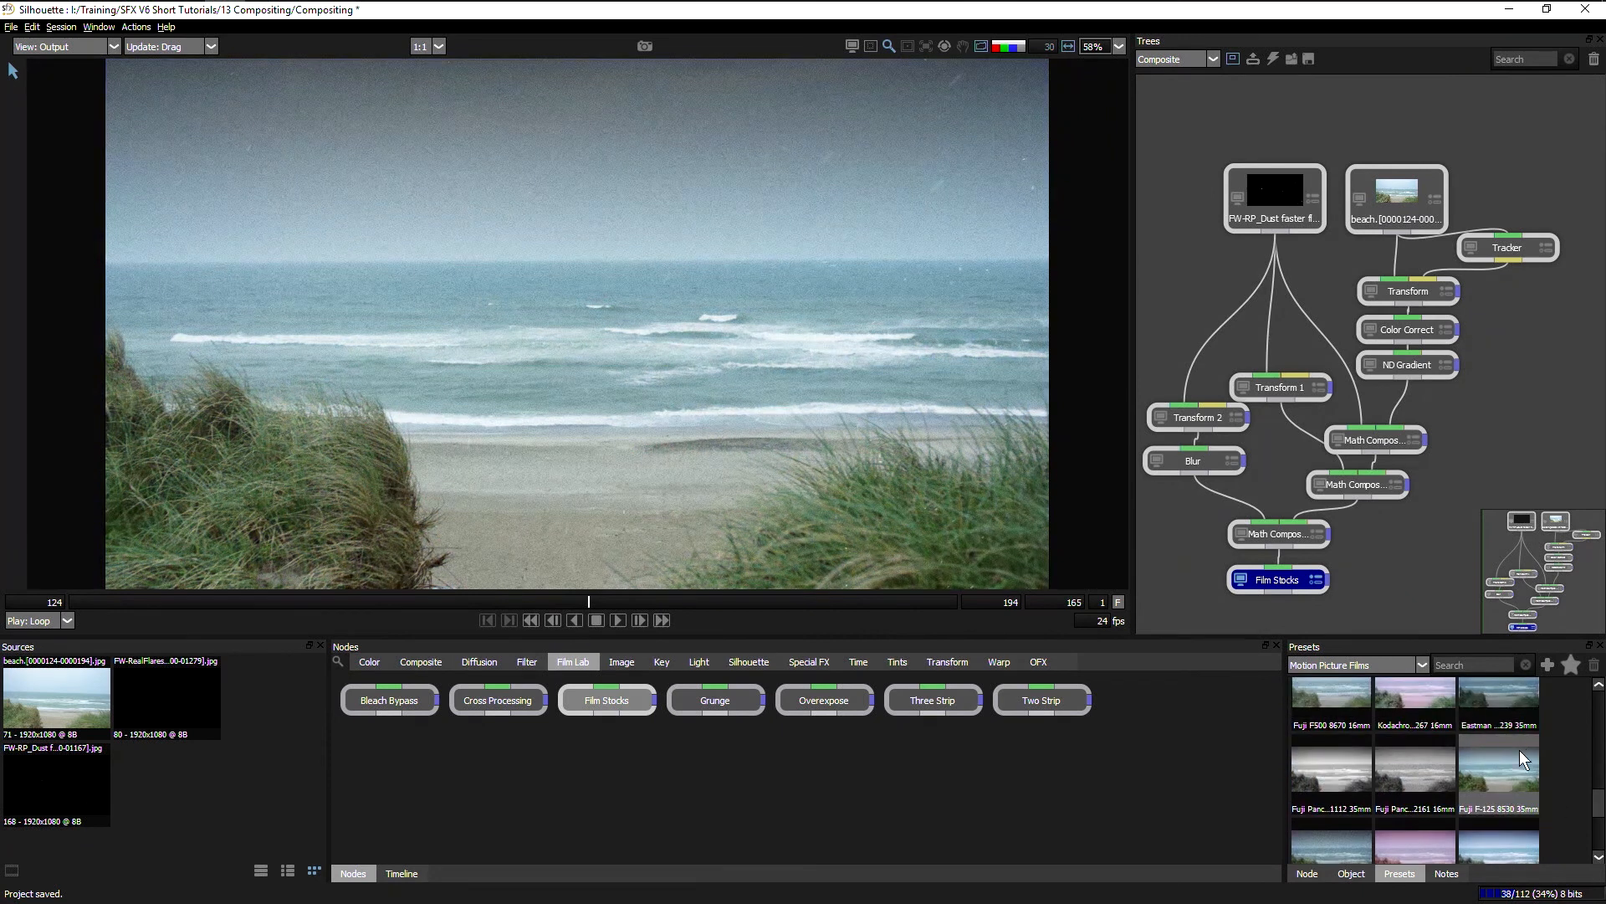
Step: Use non-monochrome Film Stocks grain with Size 1.91, Red Amount 2.13, Green Amount 2.84 and Blue Amount 3.55
click(1308, 871)
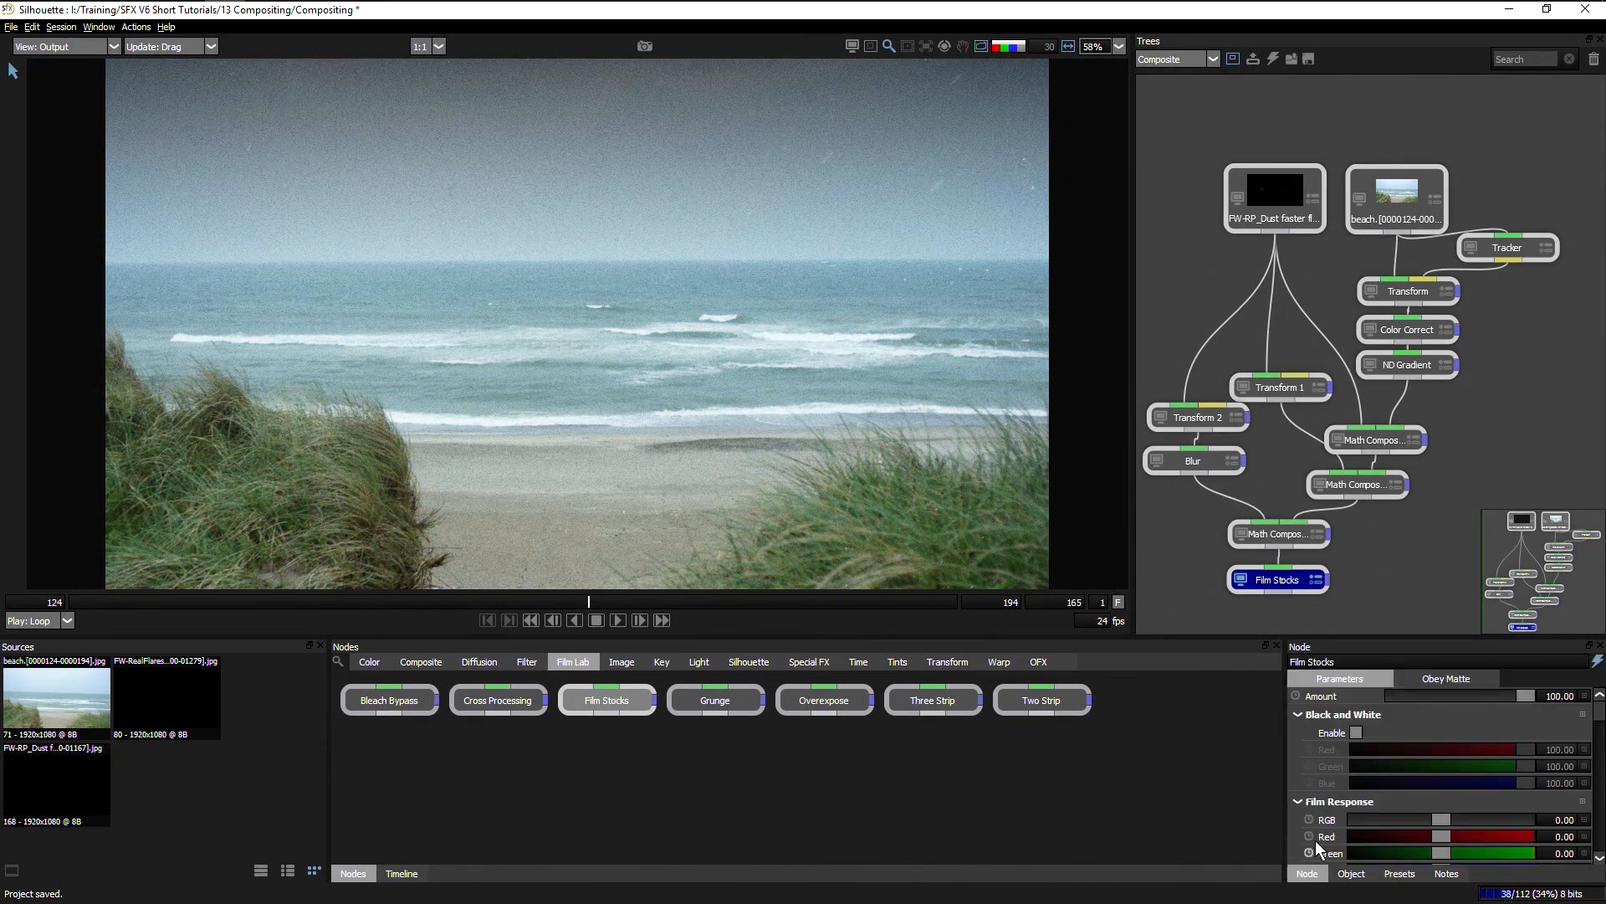
drag(1599, 710, 1599, 834)
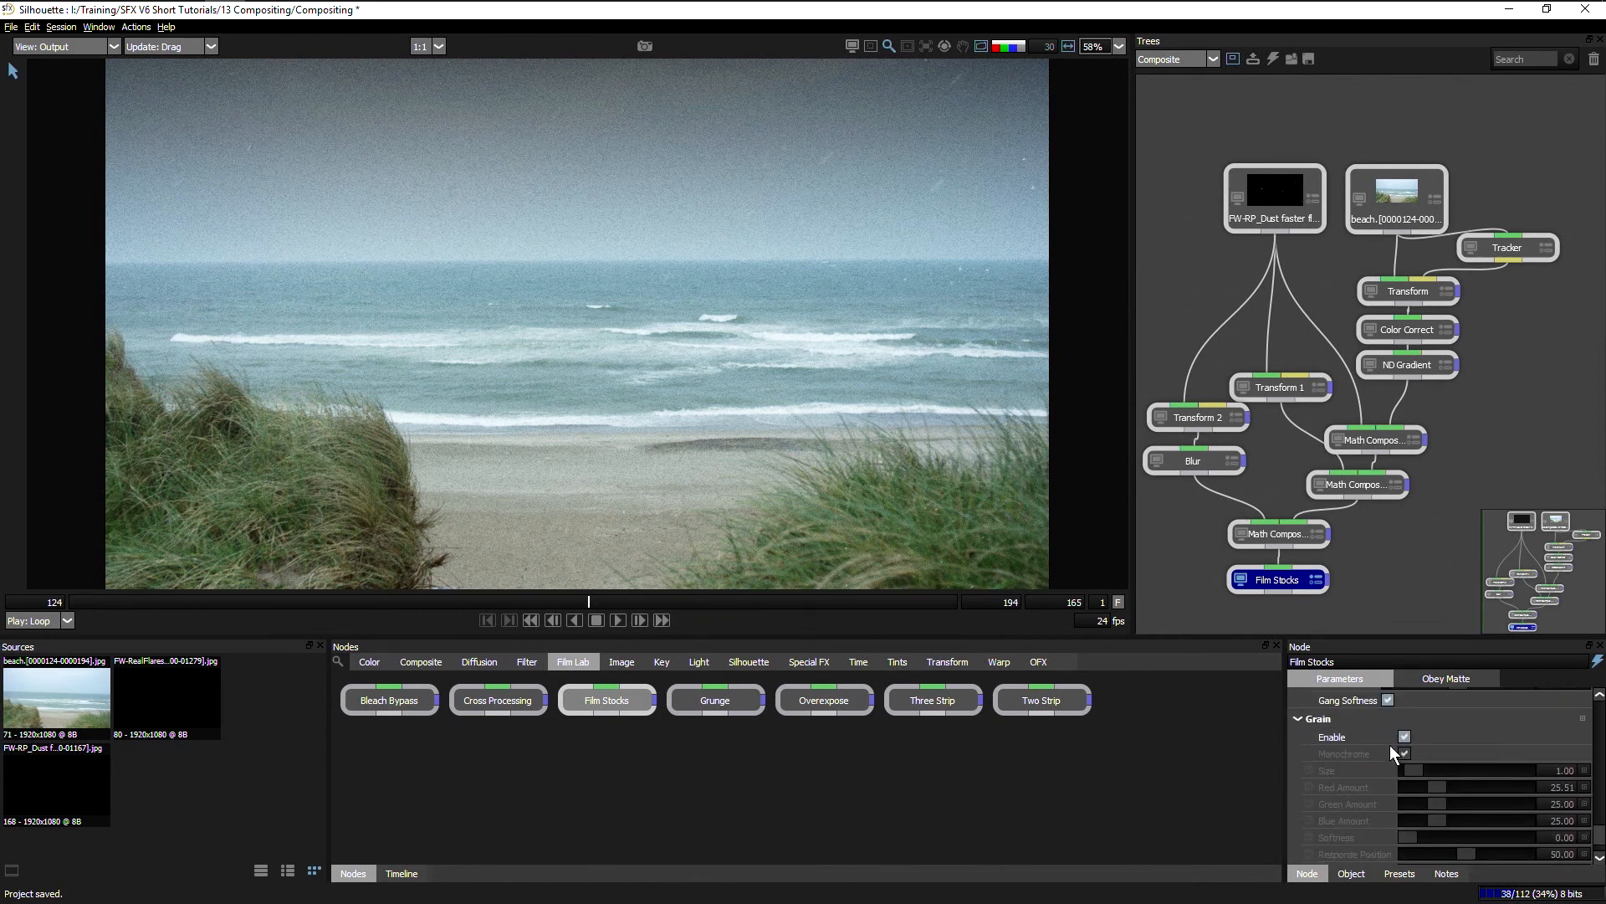
click(1406, 738)
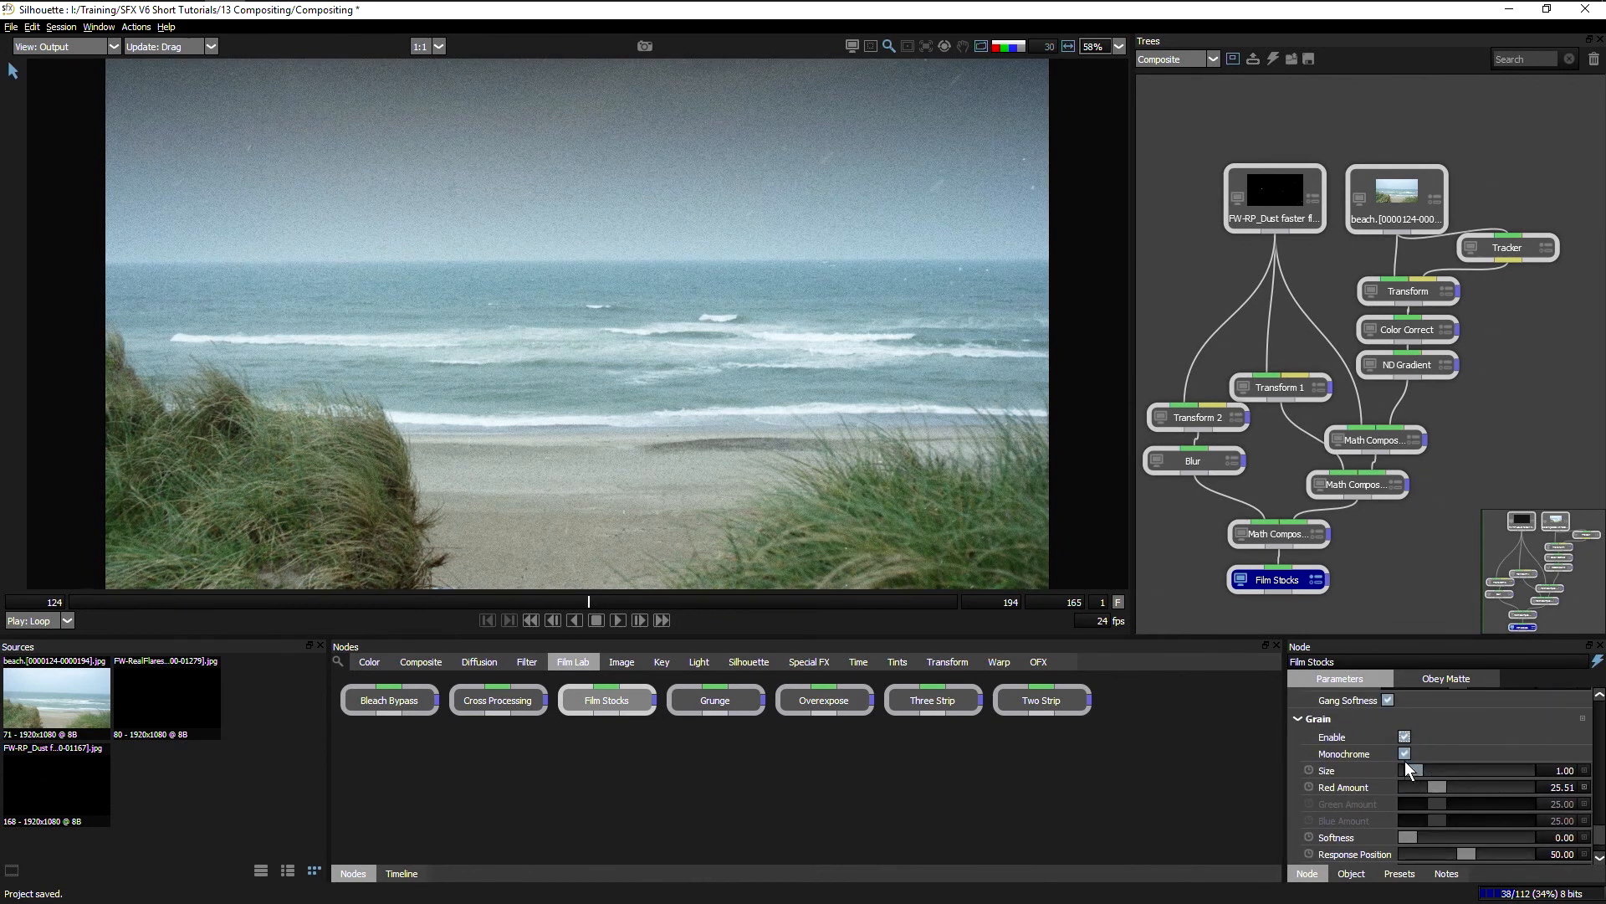
click(1405, 756)
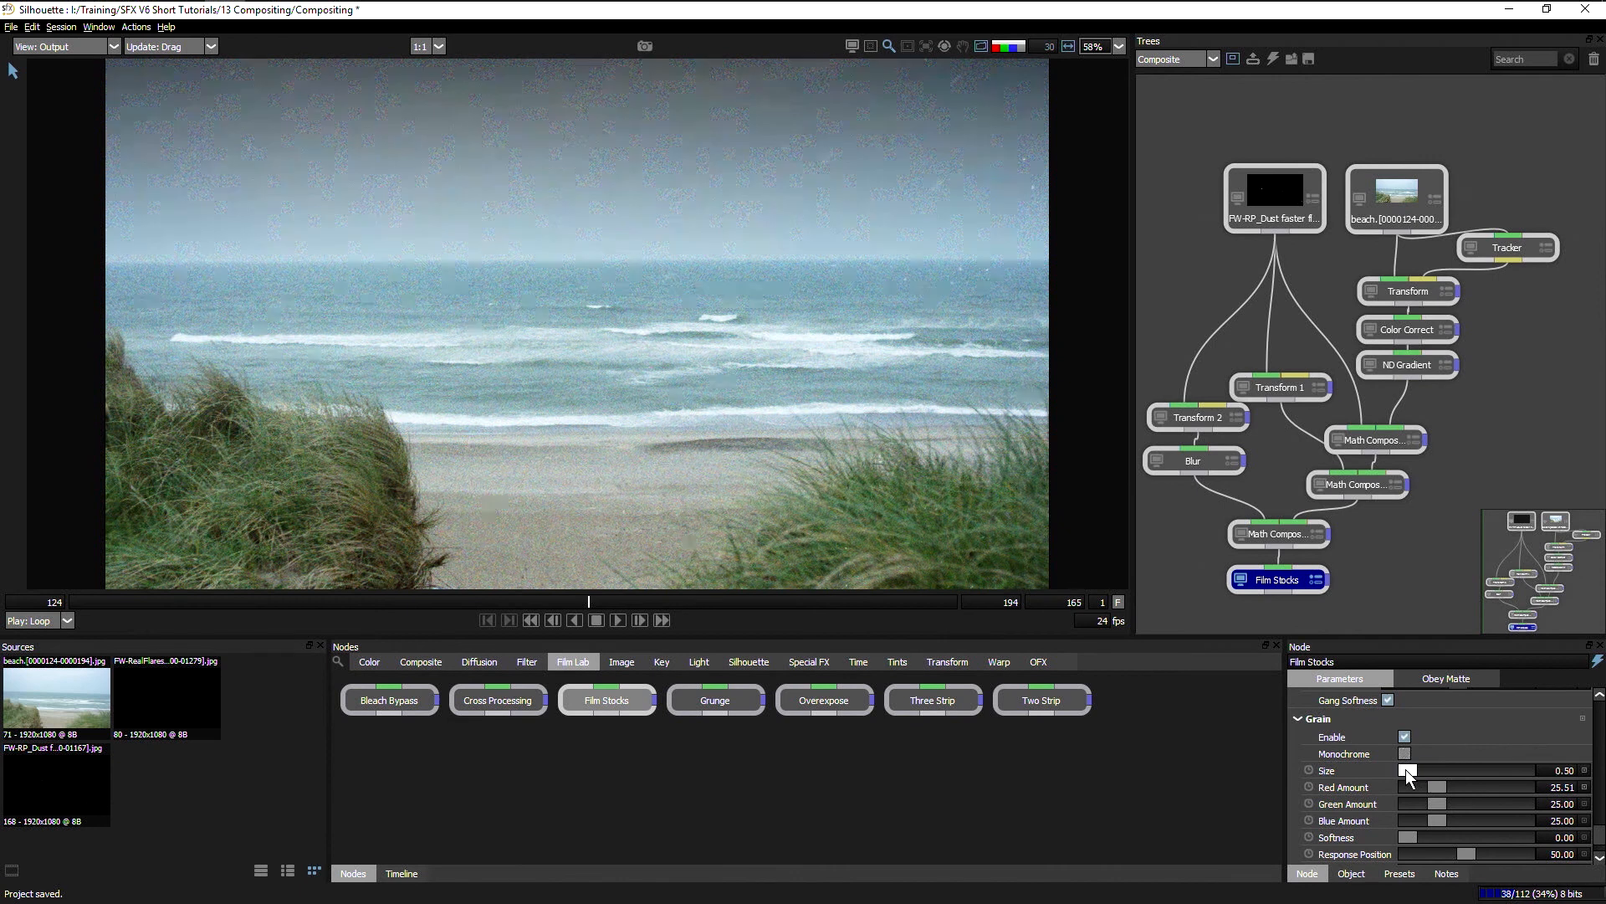
drag(1406, 769, 1409, 771)
drag(1438, 787, 1413, 820)
drag(1425, 805, 1425, 770)
drag(1411, 786, 1413, 787)
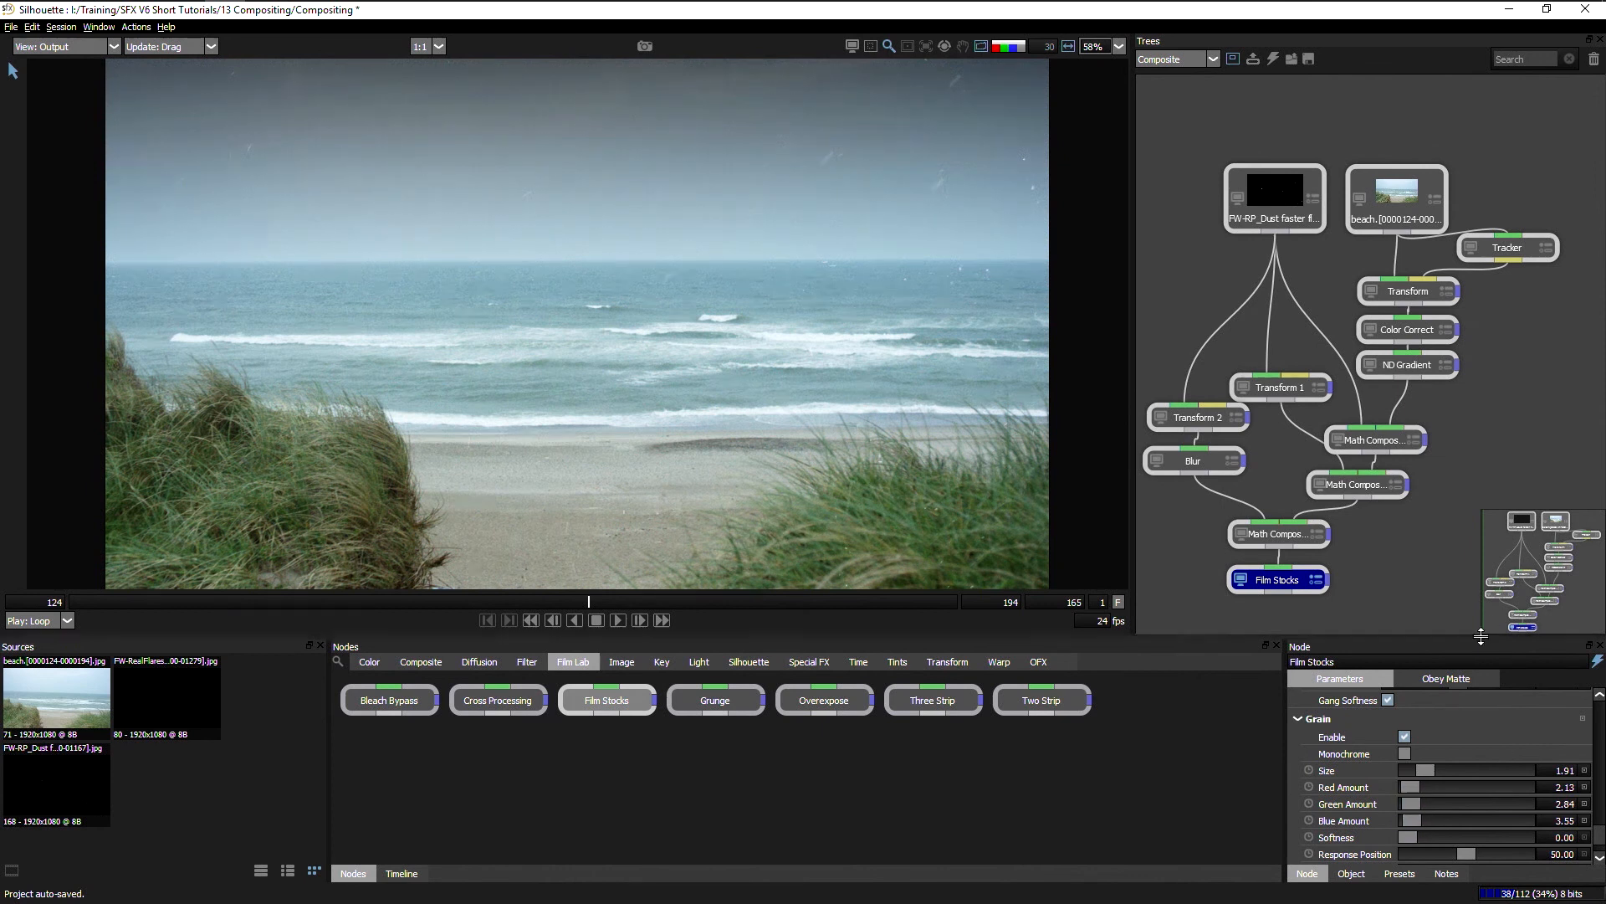
Step: Set the Film Stocks Amount to 40.76 and compare the played-back result with the original beach source
scroll(1504, 702, up, 5)
drag(1521, 697, 1451, 706)
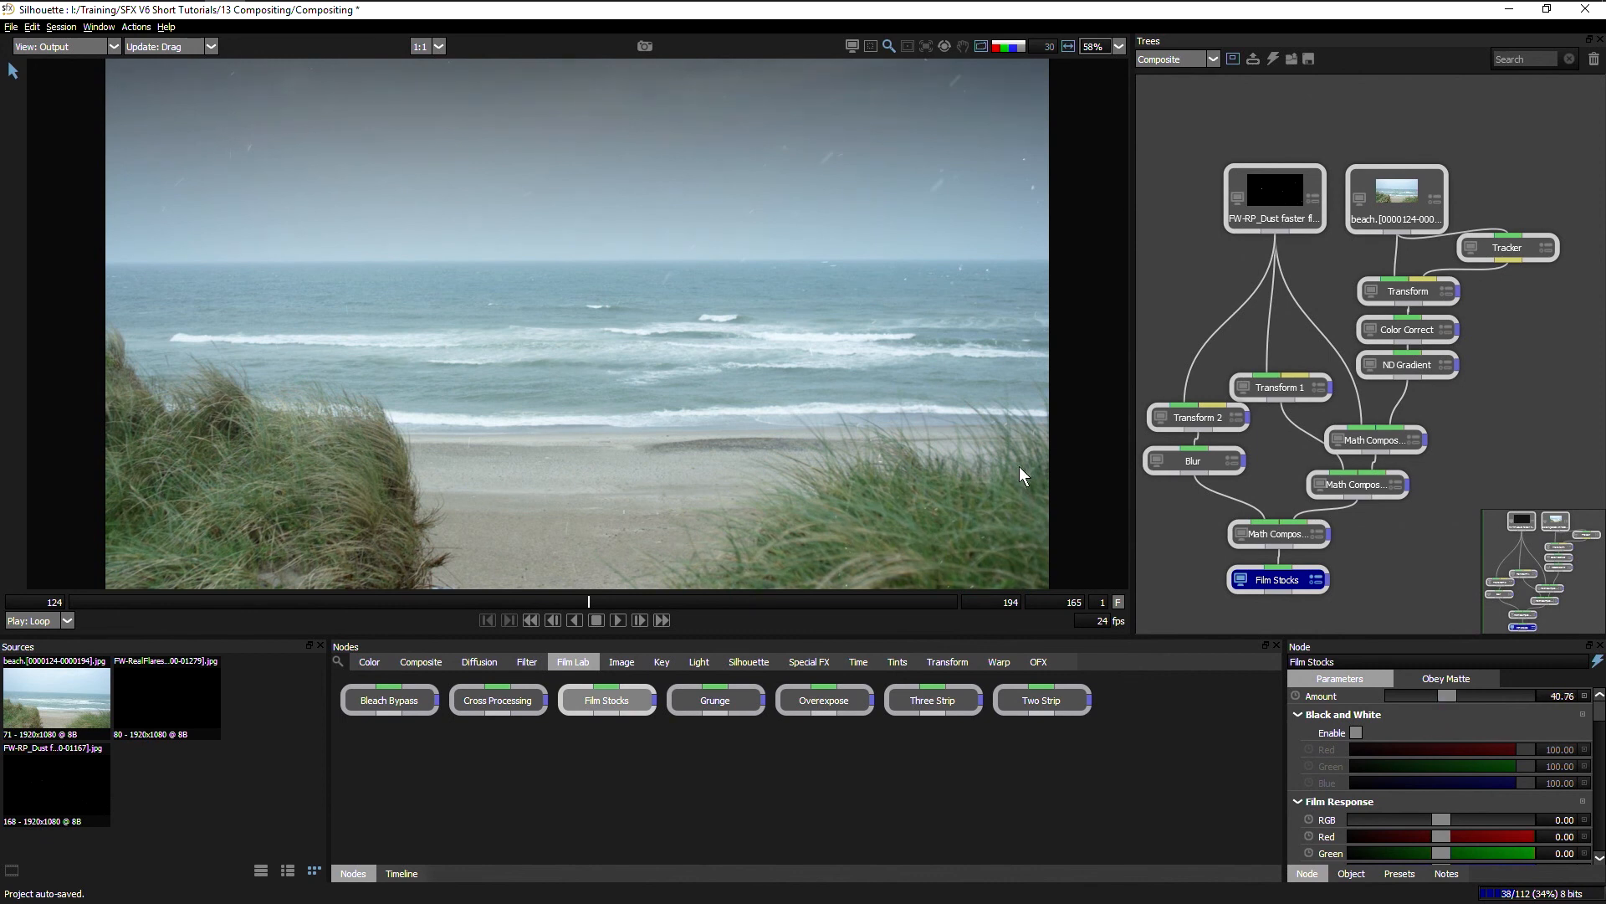
click(624, 626)
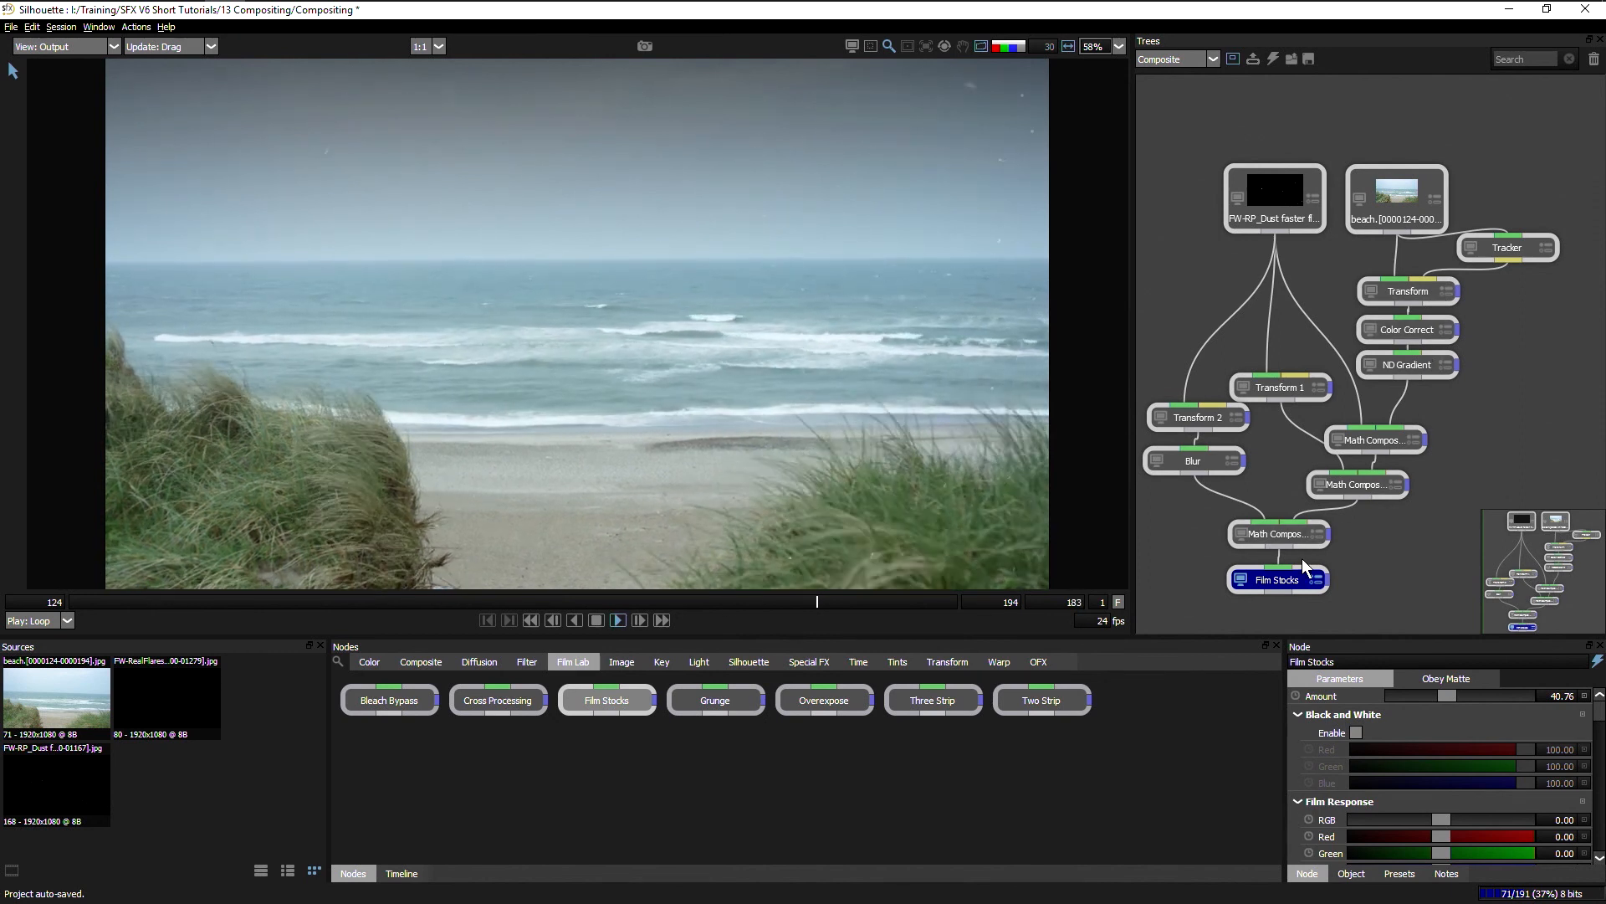
click(1358, 198)
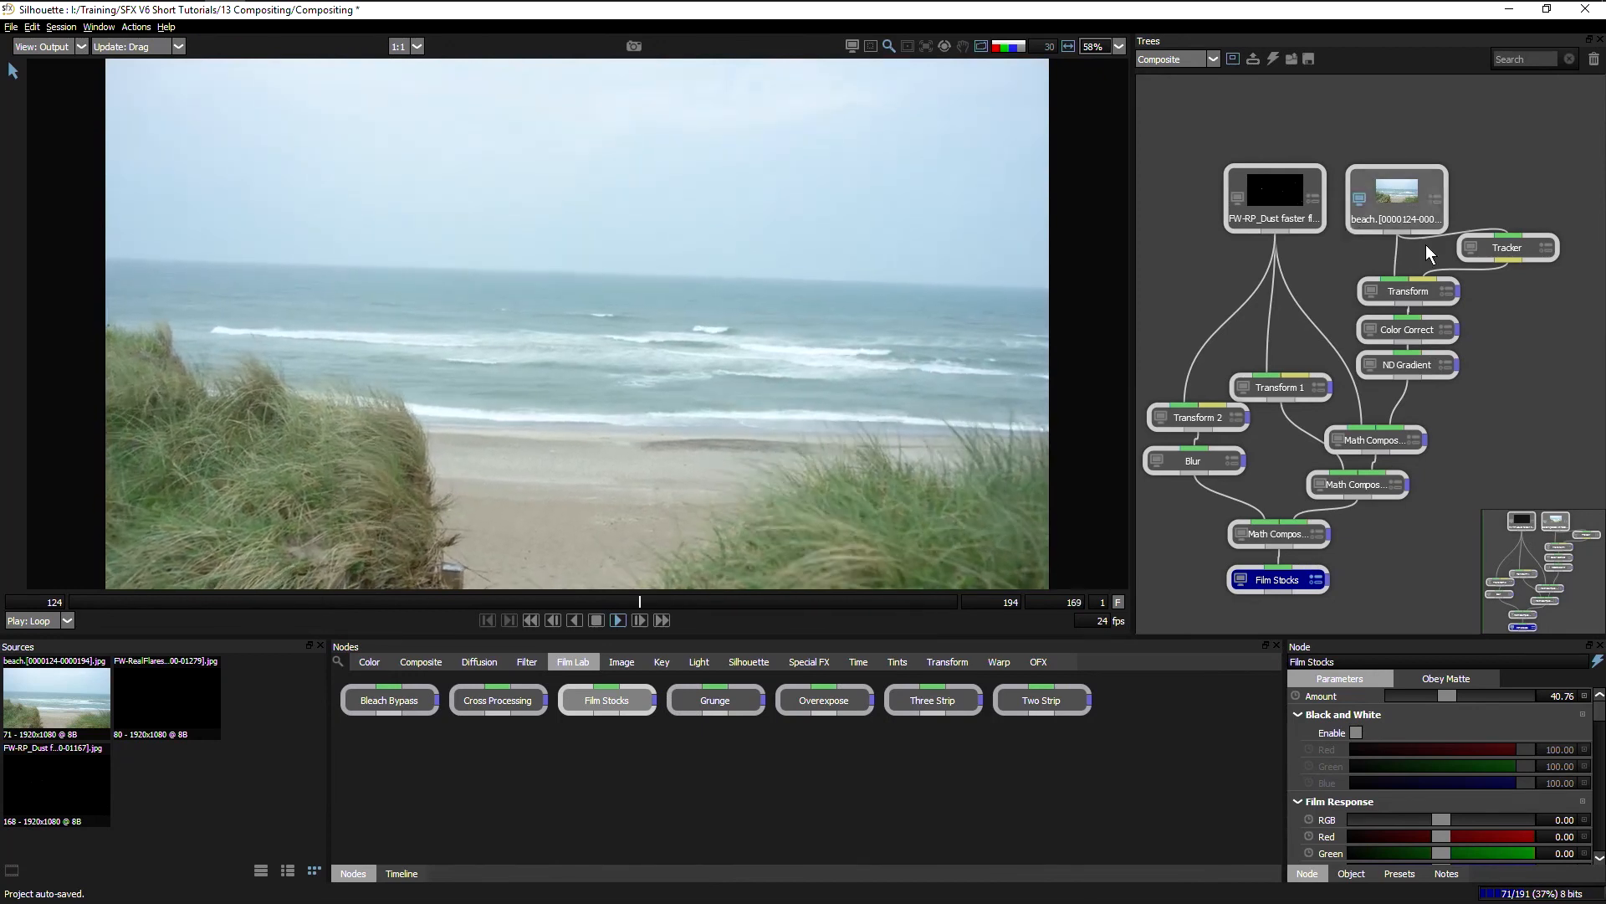
Step: View the playing output of the Transform, Color Correct, ND Gradient and three Math Composite nodes one after another
click(1370, 290)
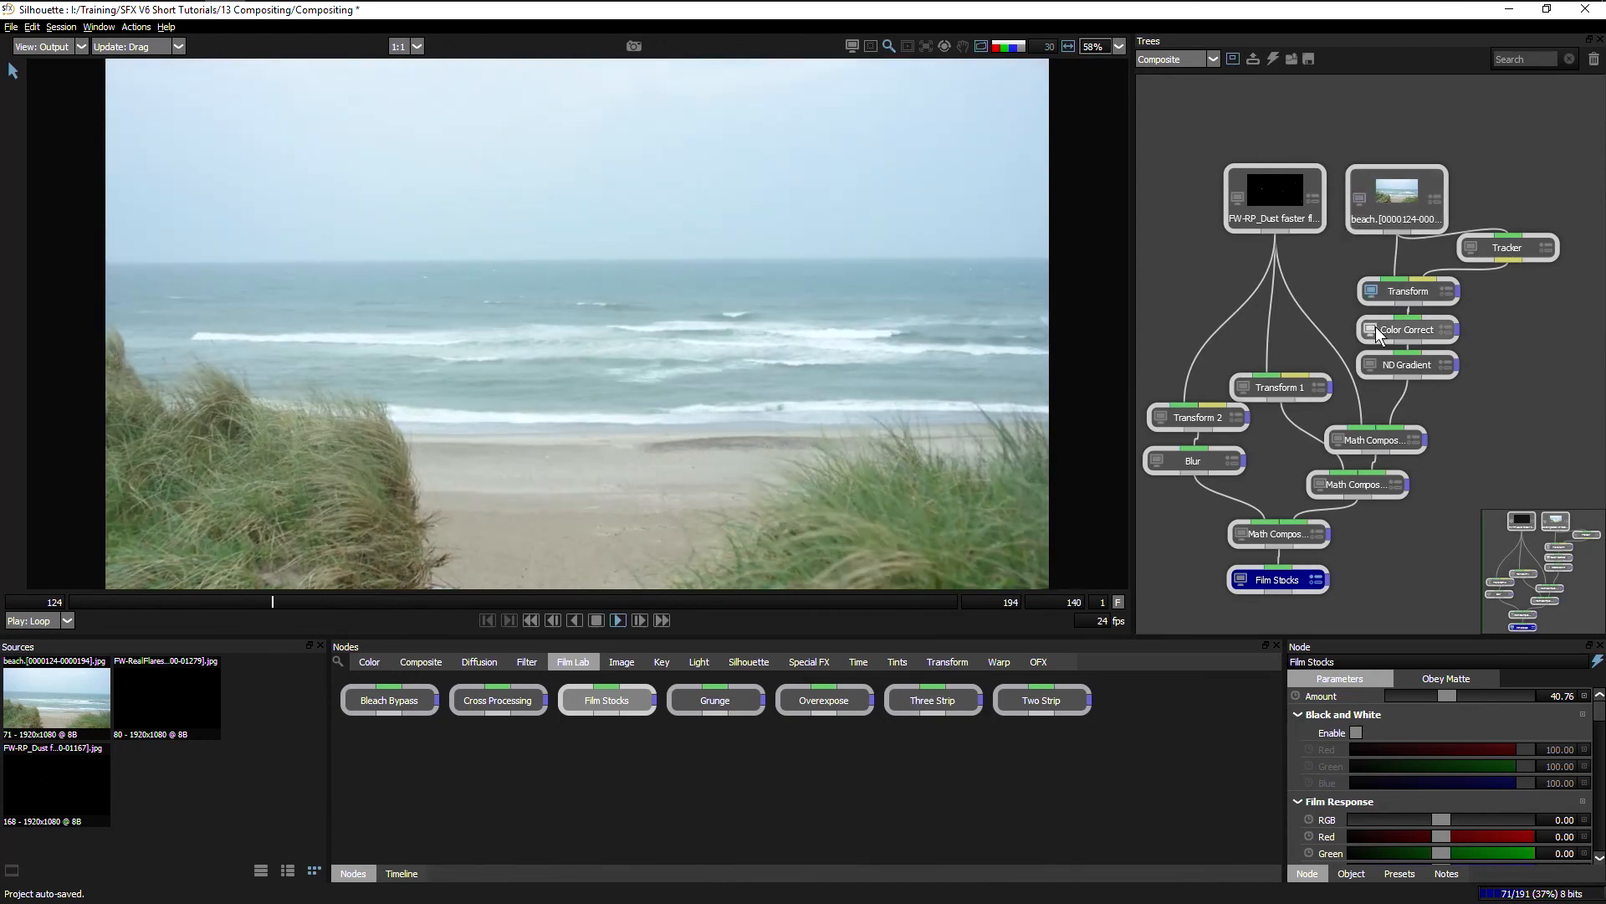
click(1372, 329)
click(1372, 364)
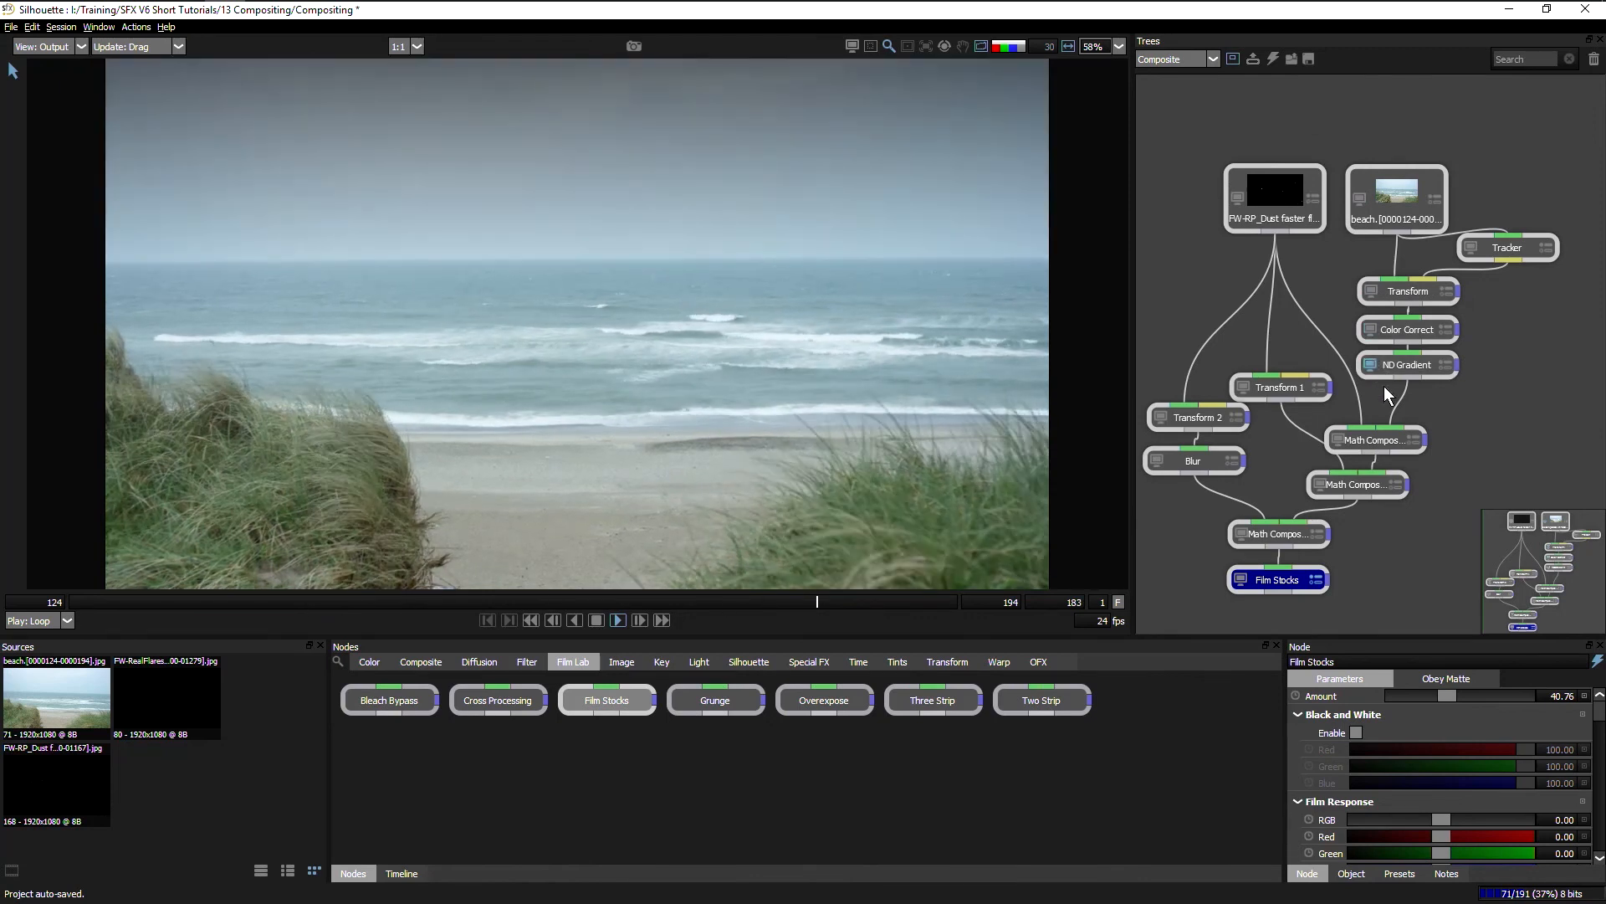
click(1338, 437)
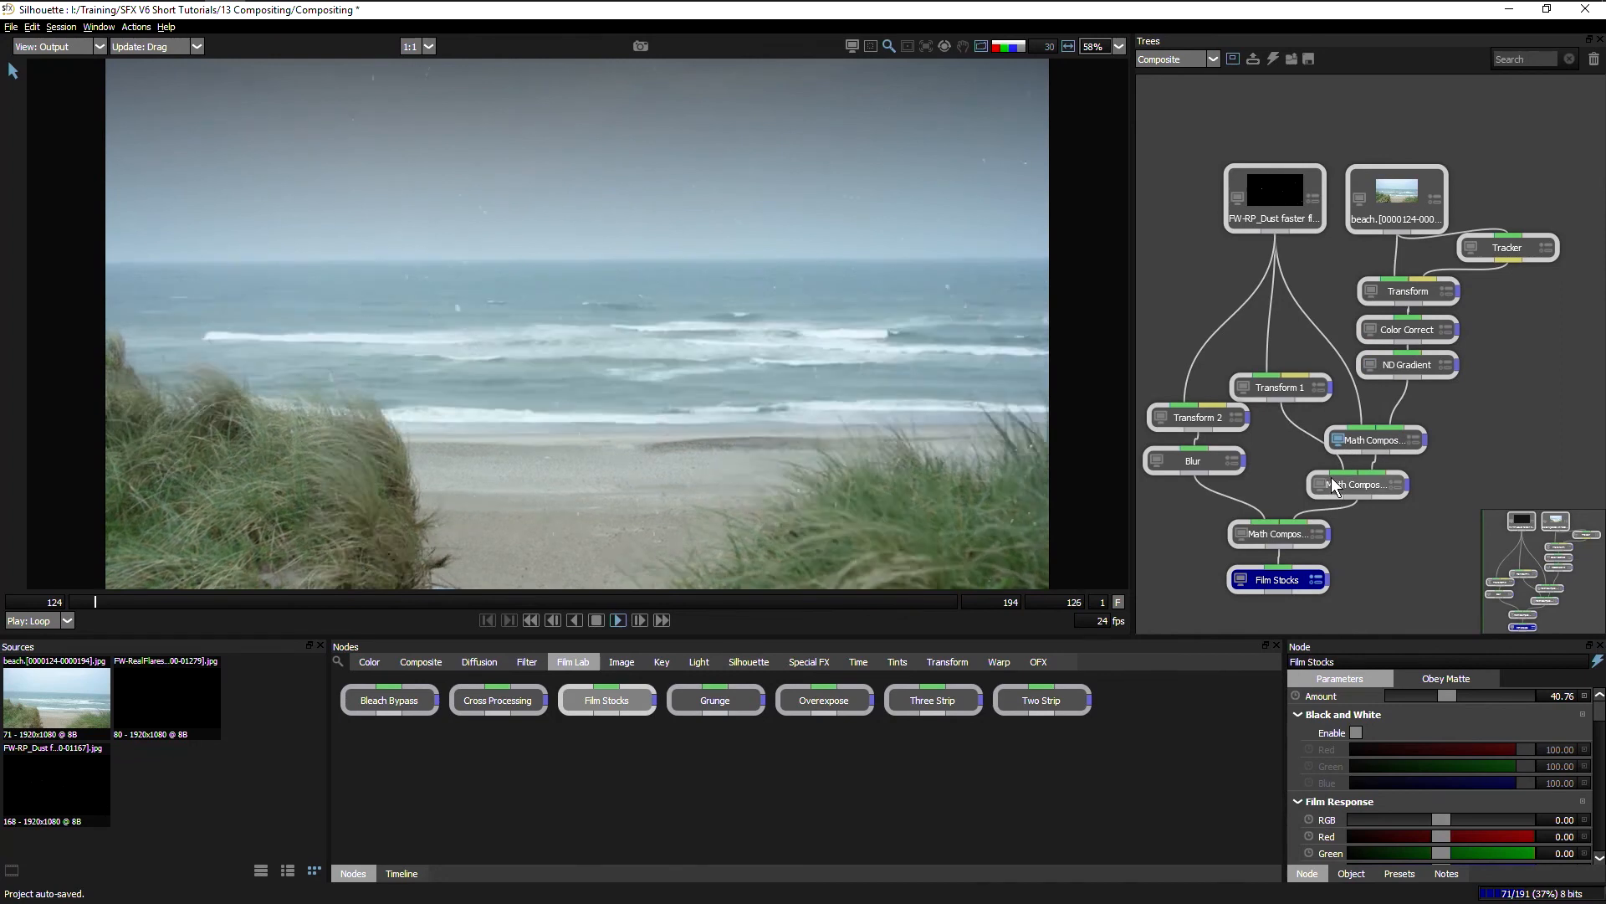
click(1320, 484)
click(1239, 534)
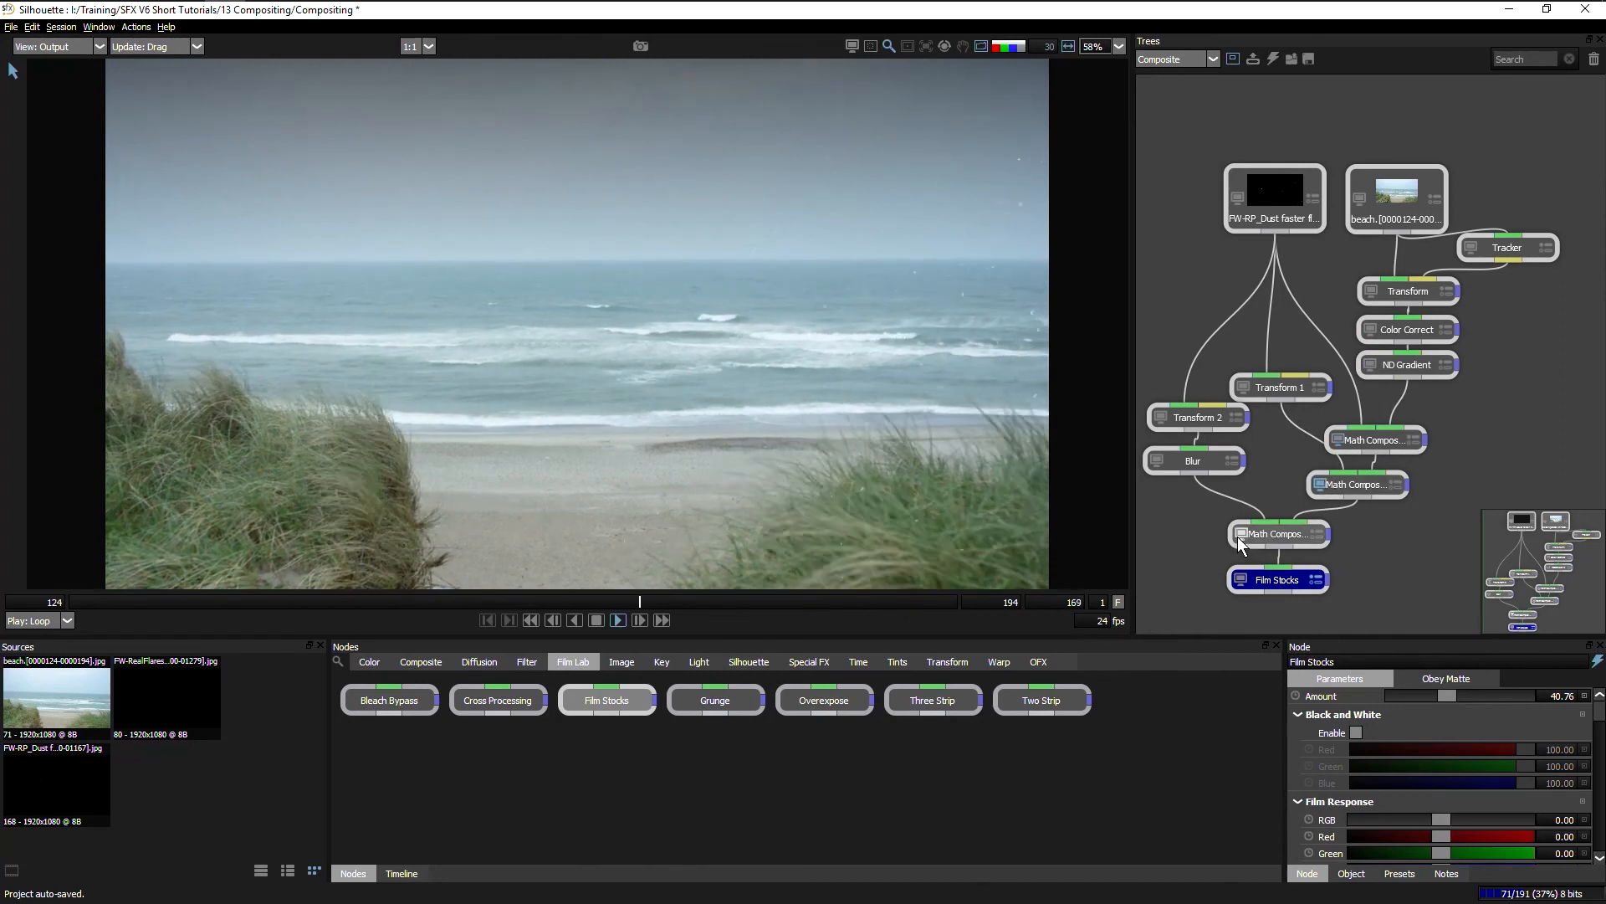
Step: Return the viewer to the Film Stocks output and set the node's Amount to 63.69
click(1243, 578)
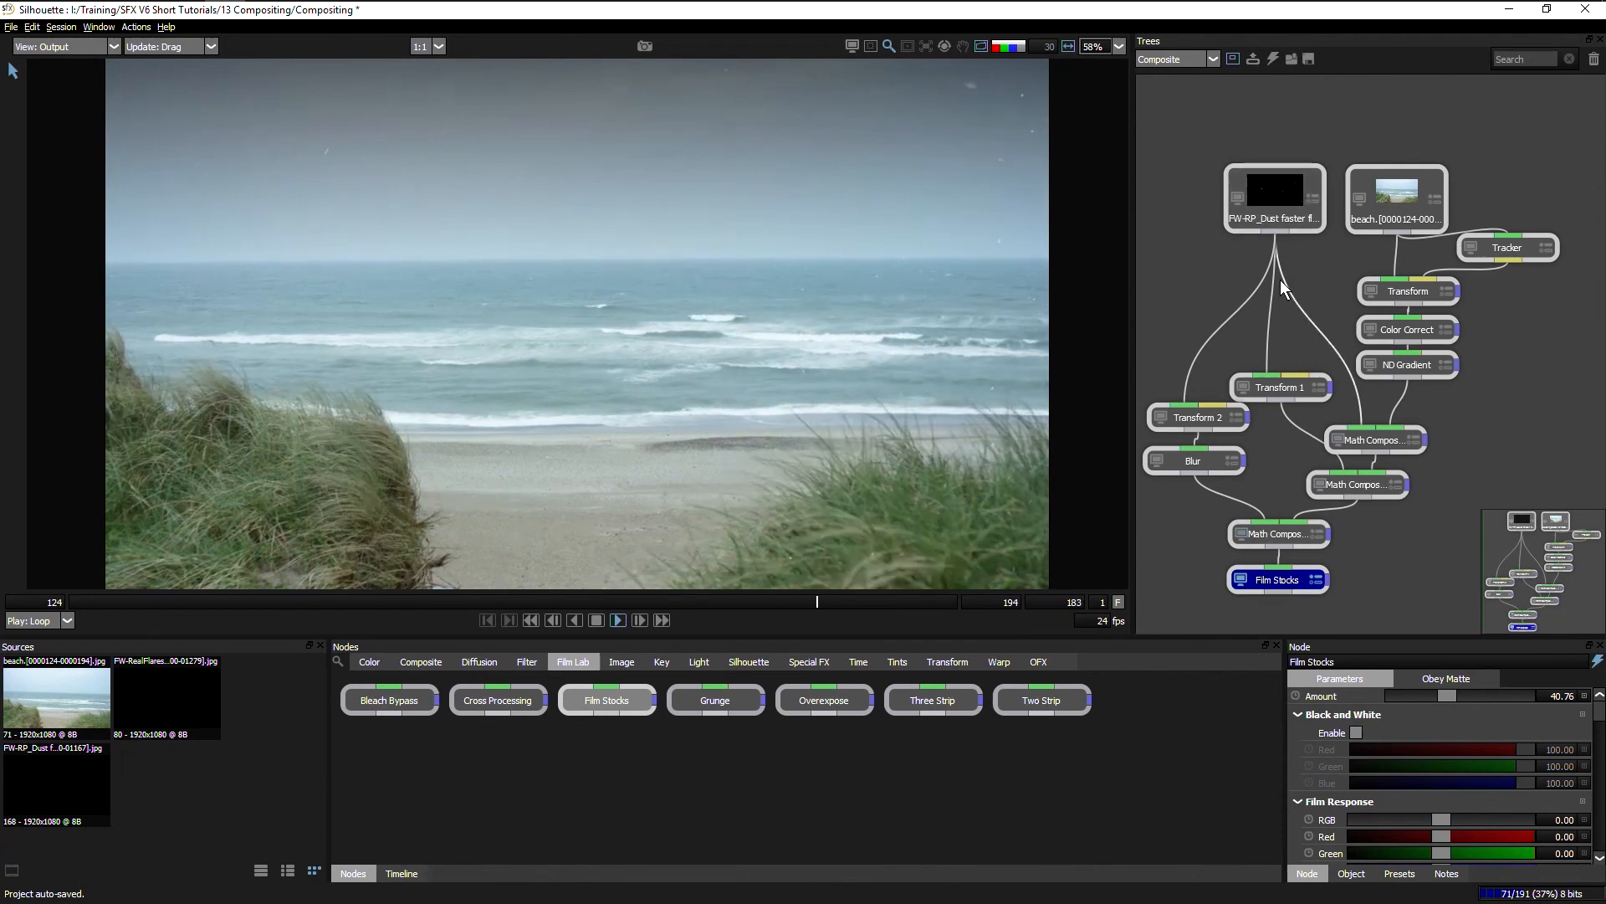
click(1478, 696)
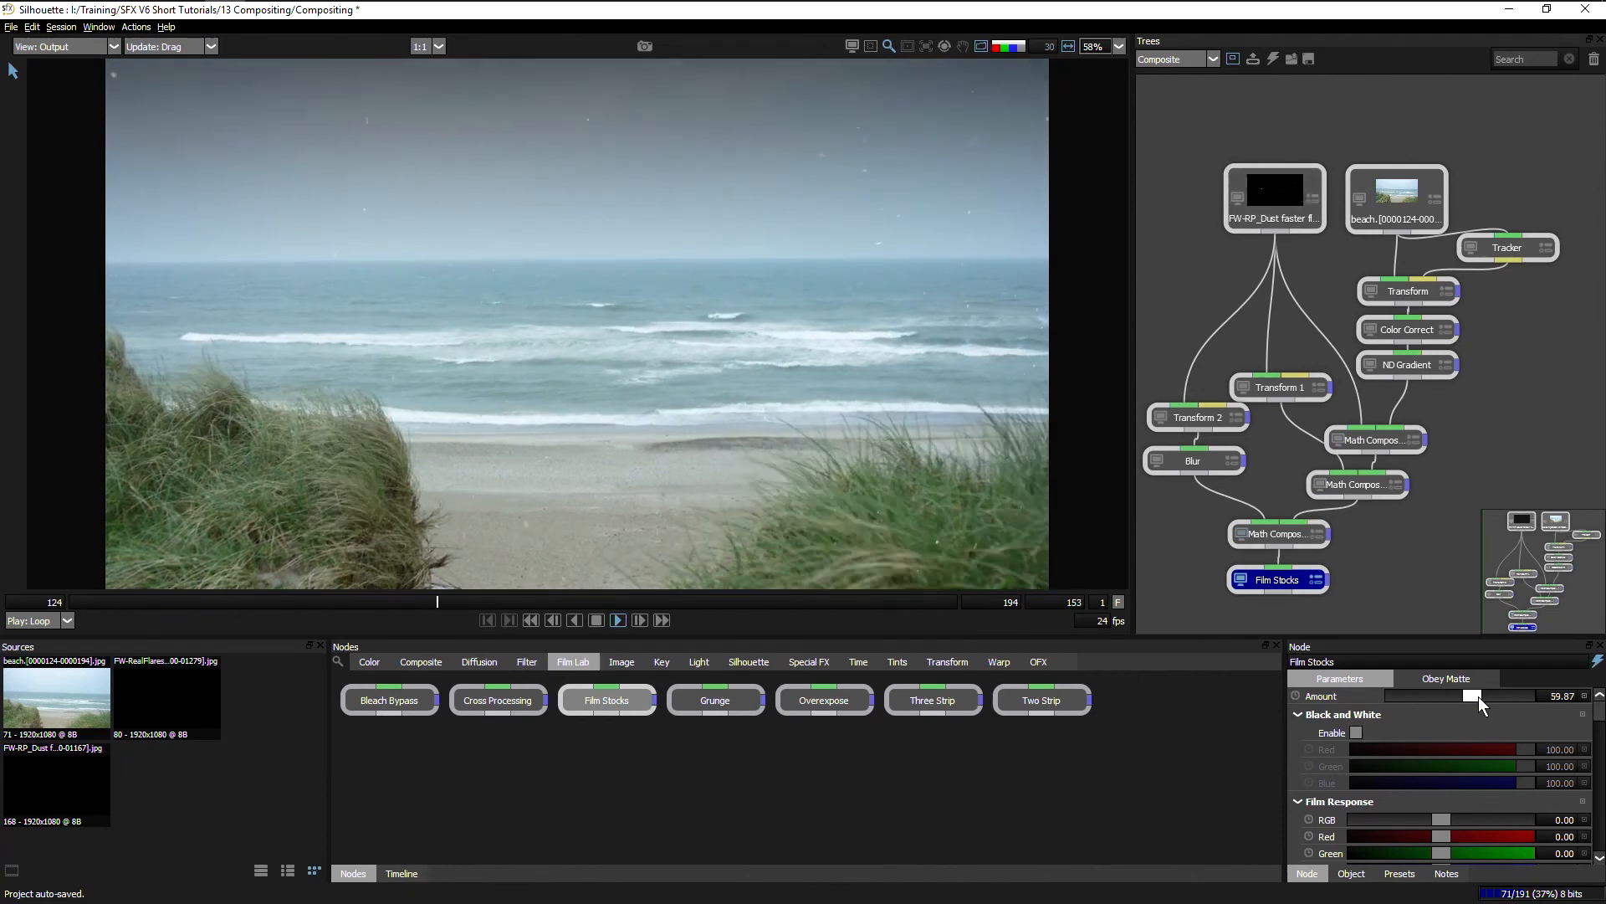
Step: Browse the available nodes by category, from Color, Composite, Diffusion, Filter and Film Lab through Image and Key to Silhouette and OFX
click(369, 662)
click(420, 662)
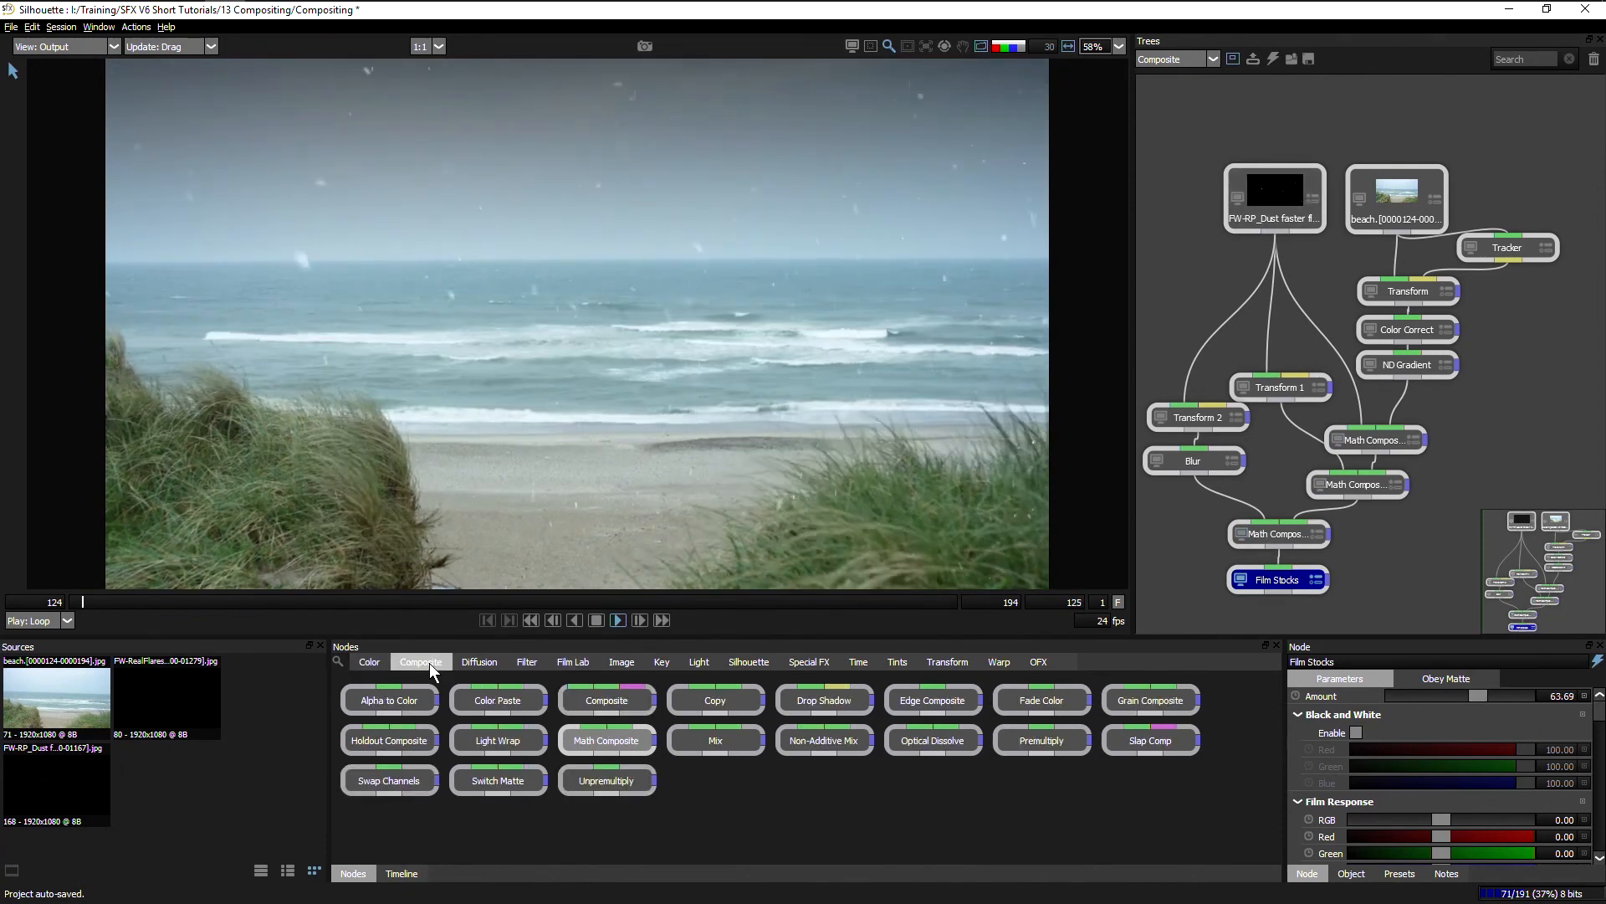
click(480, 661)
click(527, 661)
click(573, 661)
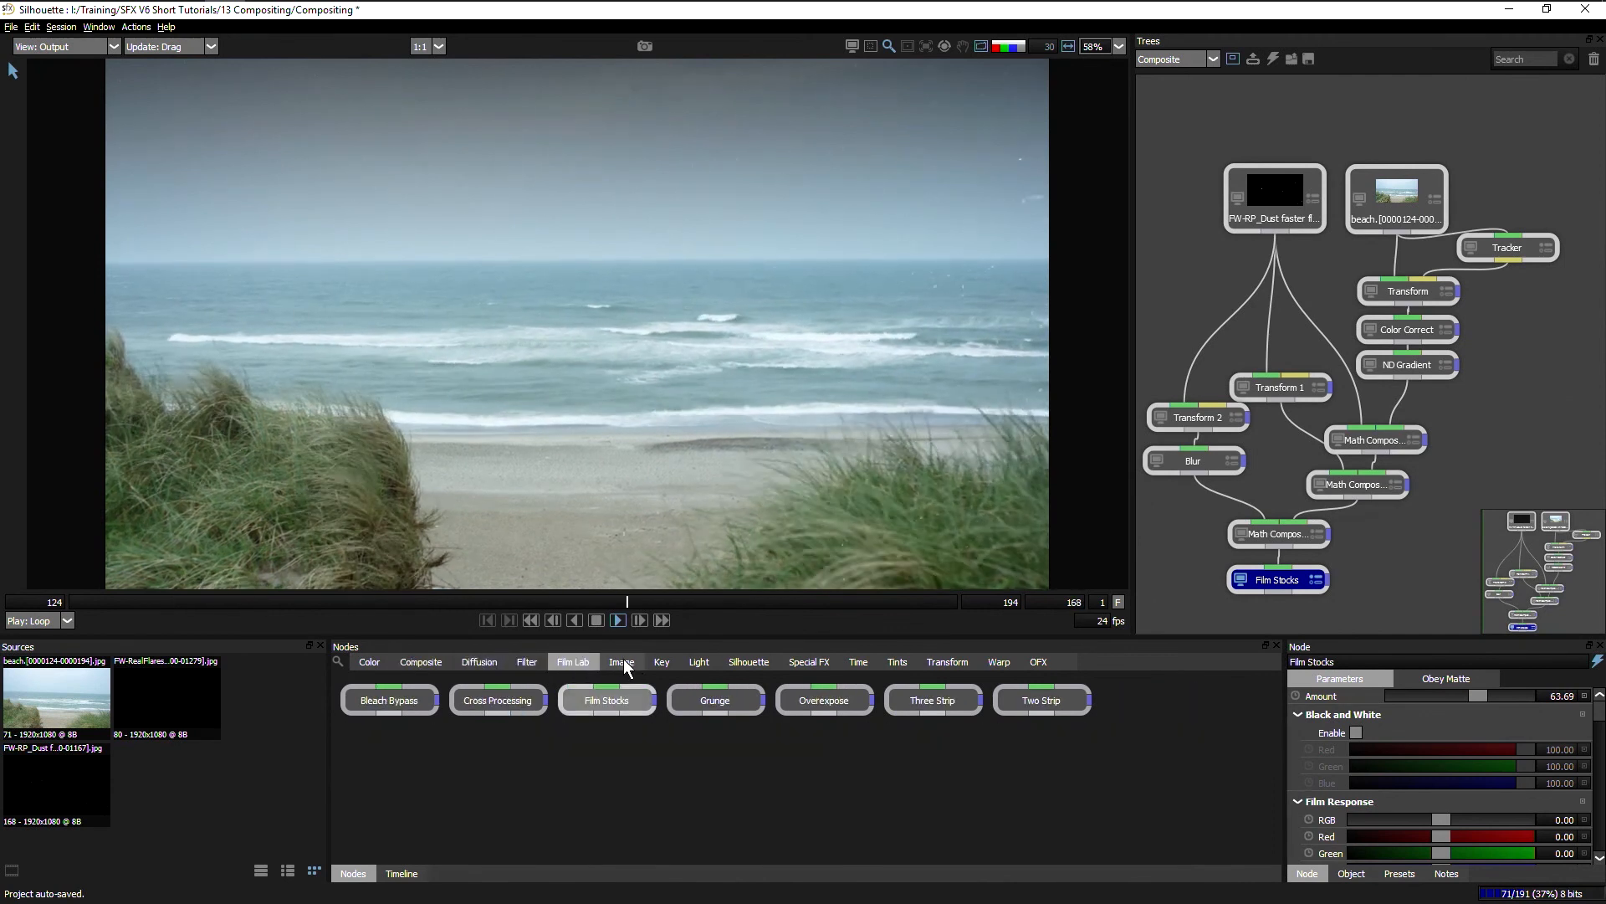
click(621, 661)
click(665, 661)
click(689, 663)
click(665, 661)
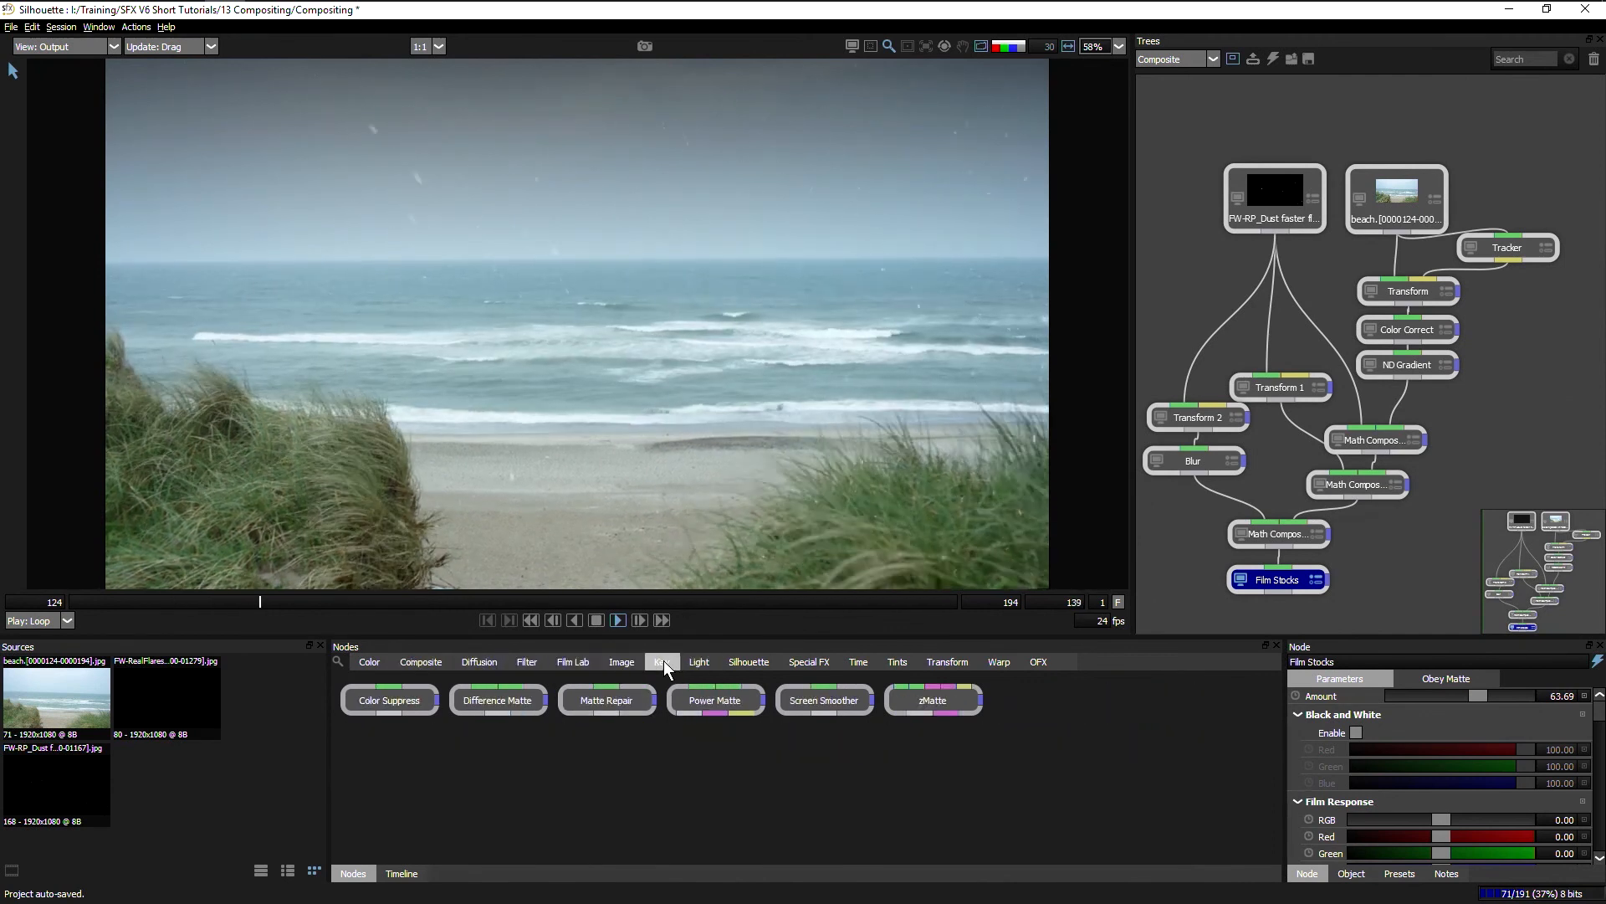
click(749, 661)
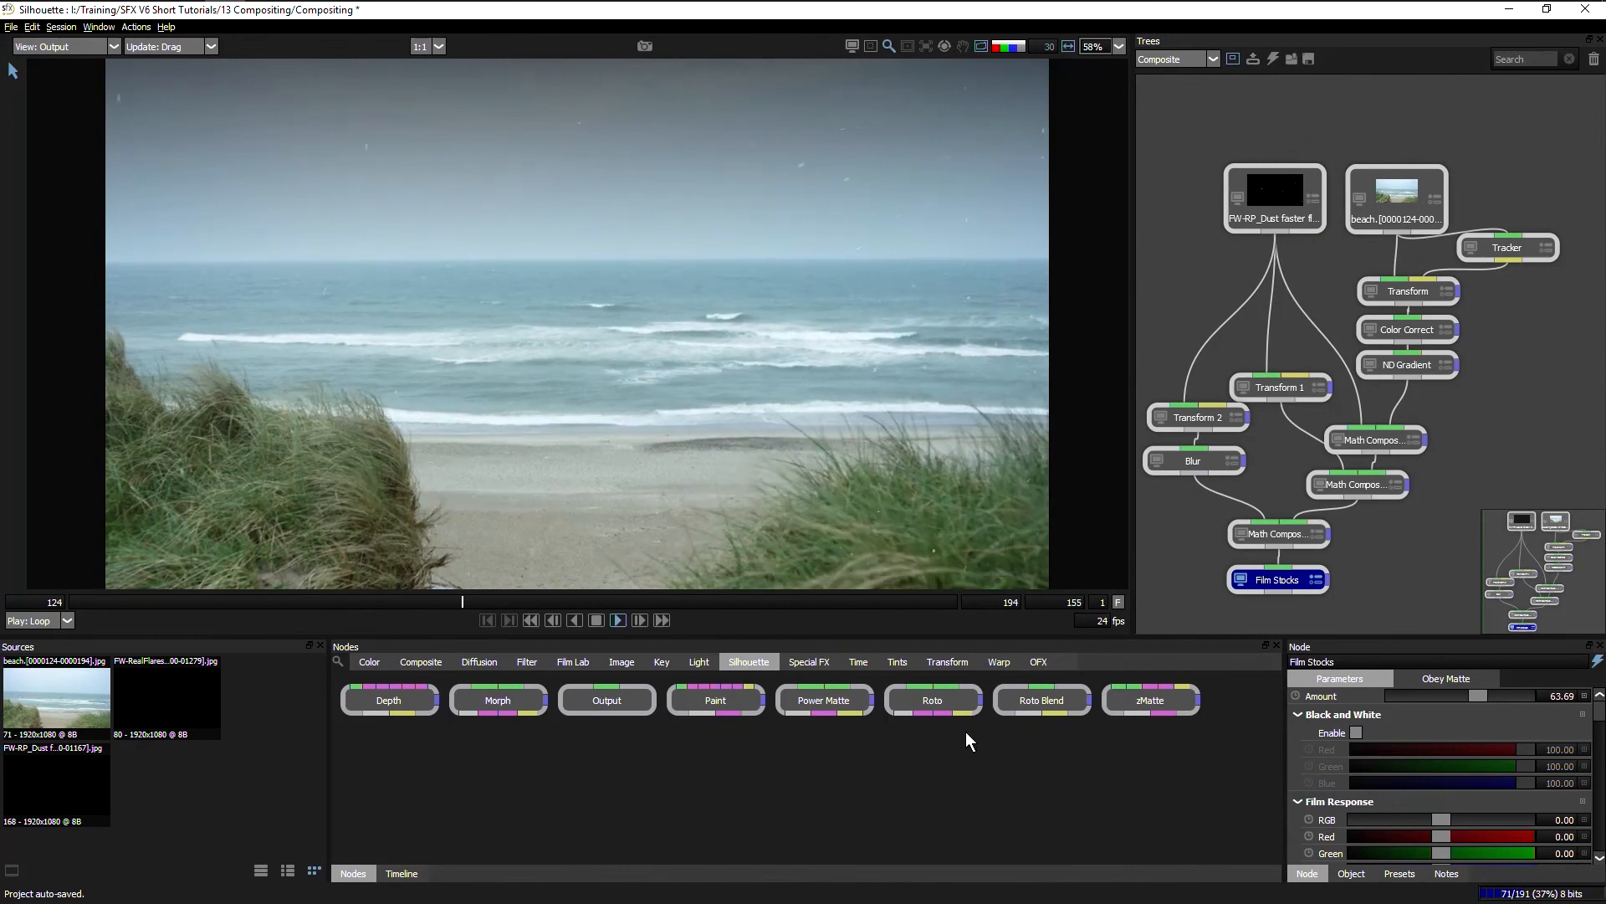
click(1039, 663)
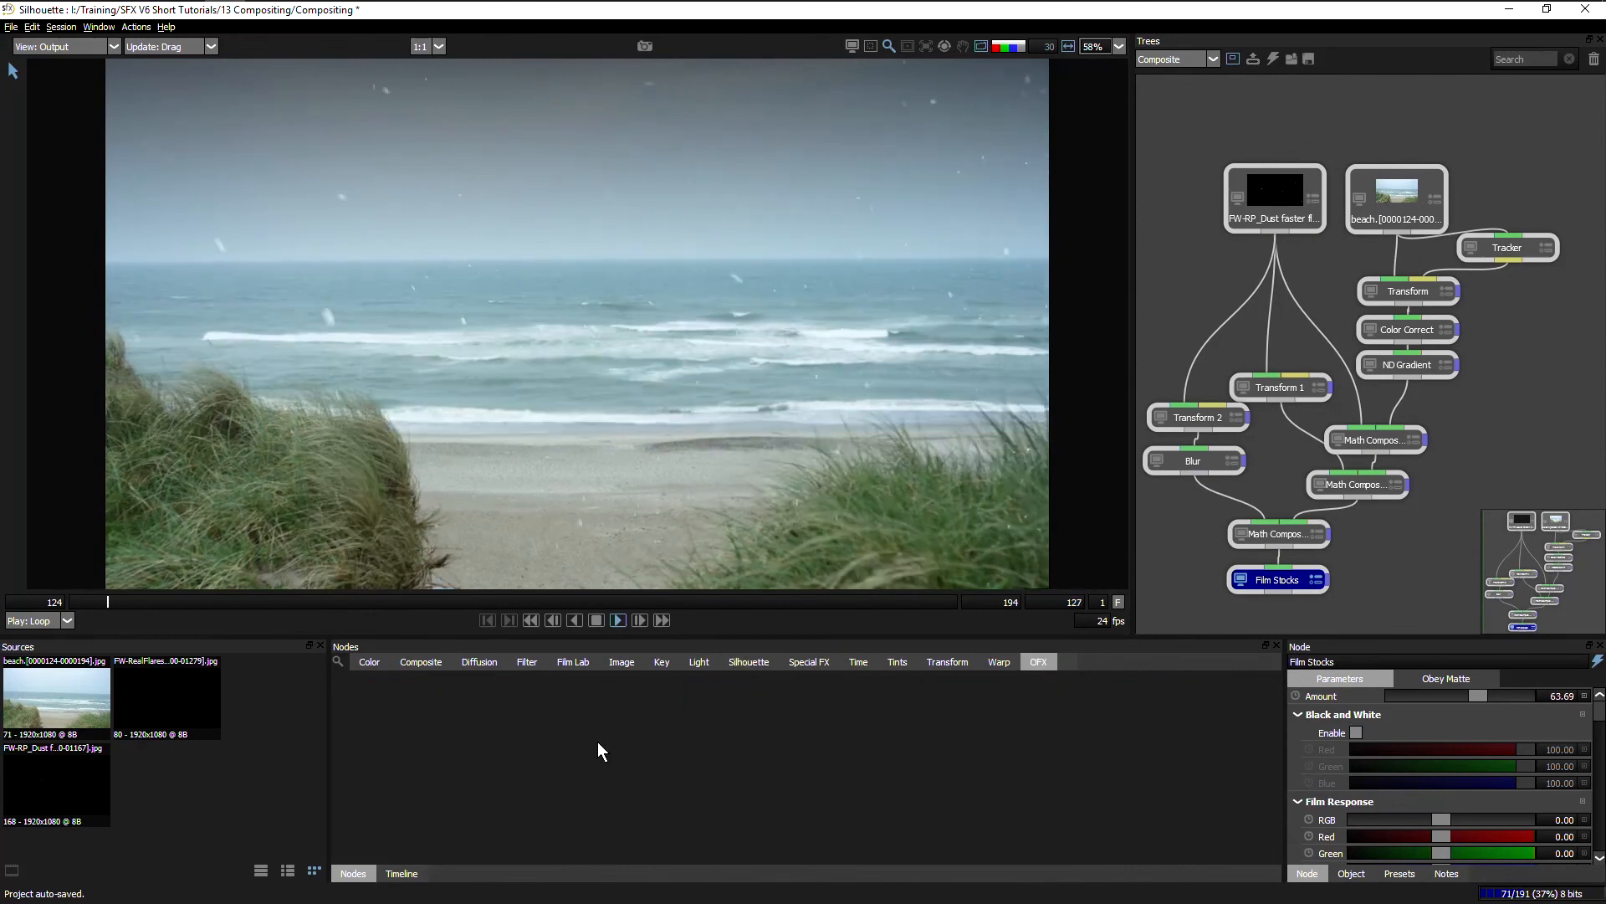